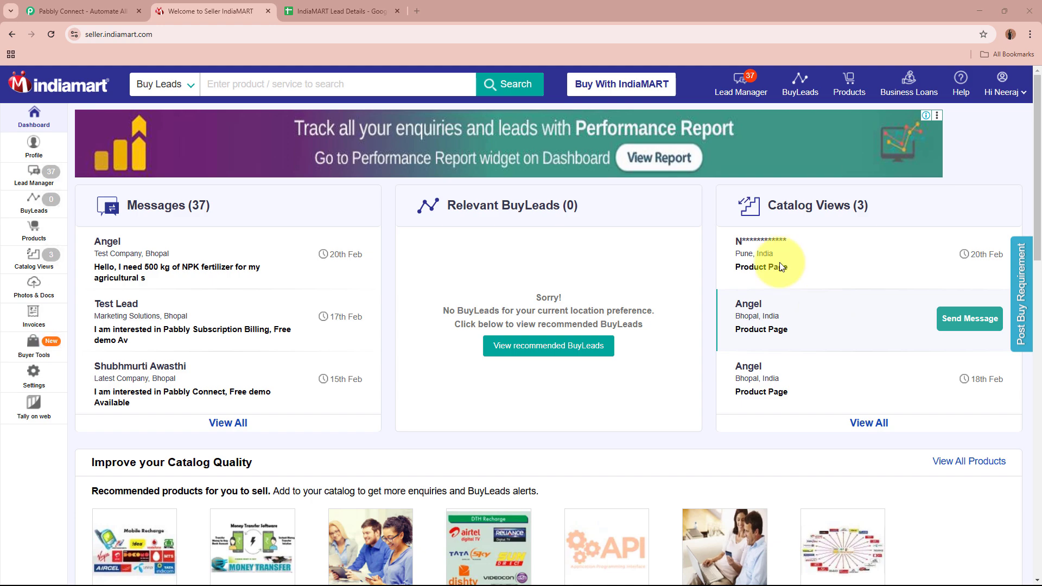
# Look over the IndiaMART Lead Details spreadsheet and the IndiaMART seller dashboard.
pyautogui.click(380, 8)
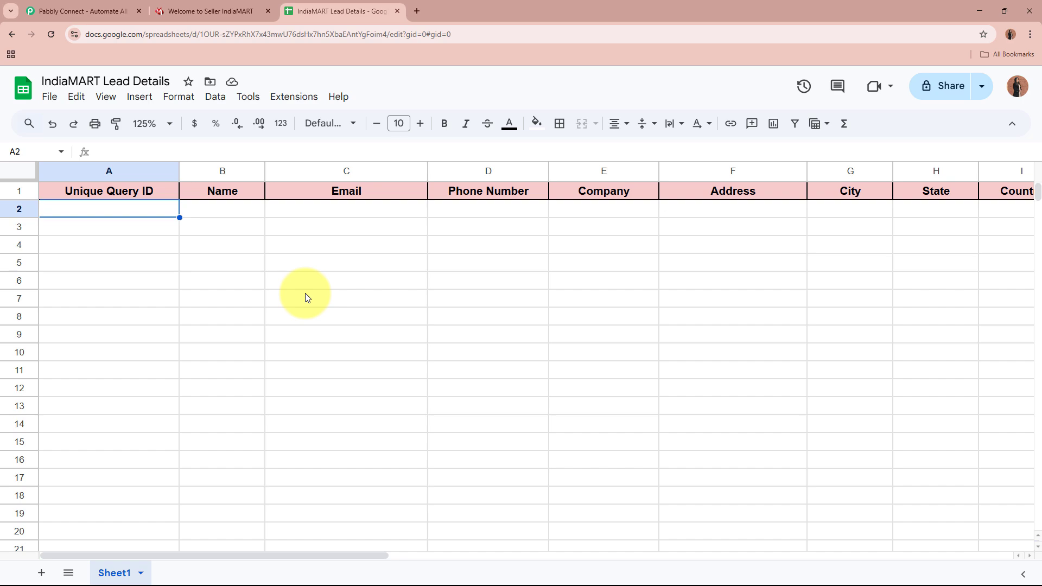
pyautogui.click(217, 11)
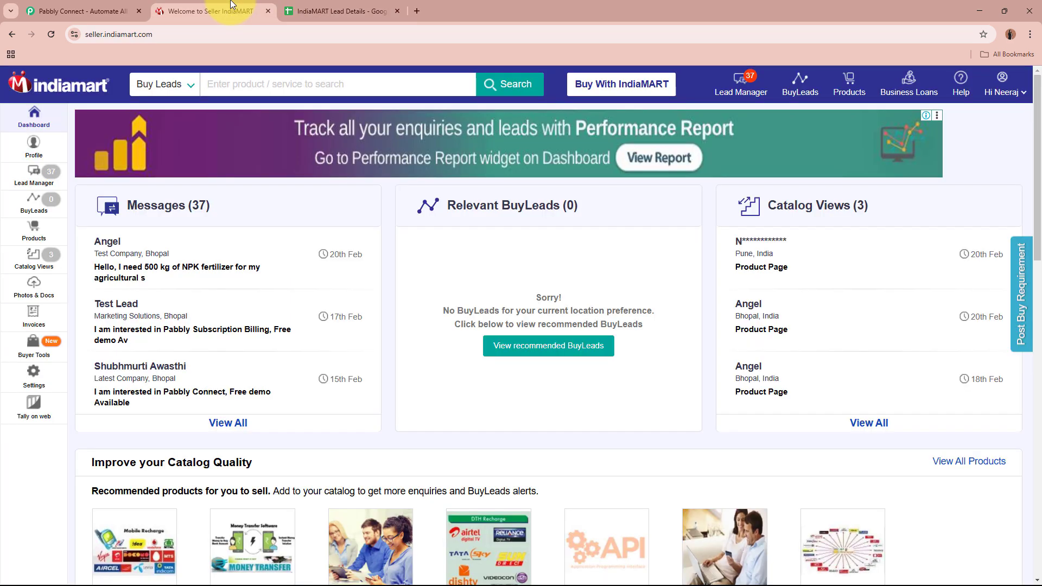
pyautogui.click(326, 11)
# Switch to the Pabbly Connect website, dismiss the lifetime offer popup and sign in to the account.
pyautogui.click(68, 6)
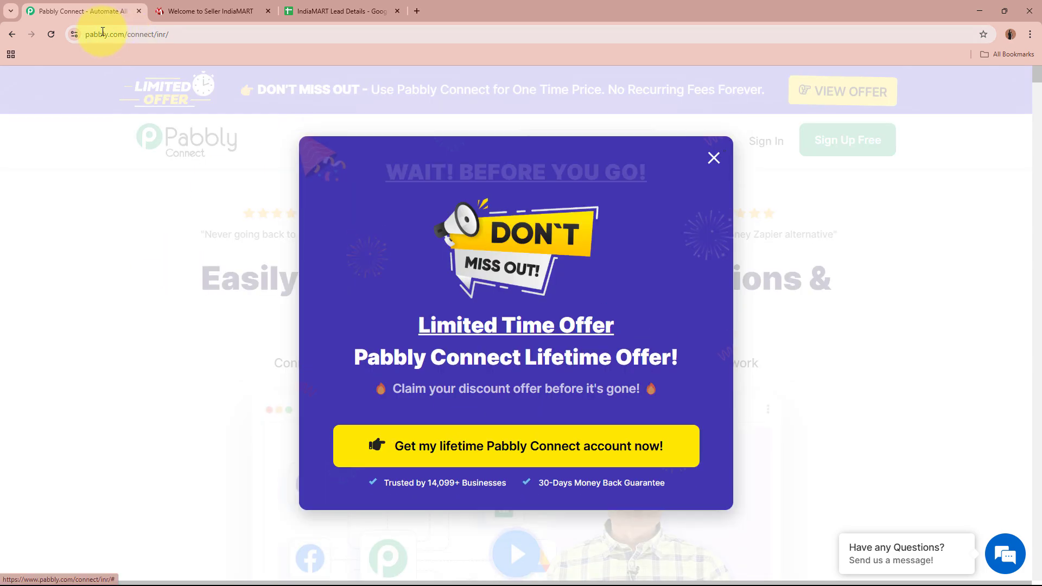
pyautogui.click(186, 33)
pyautogui.click(204, 245)
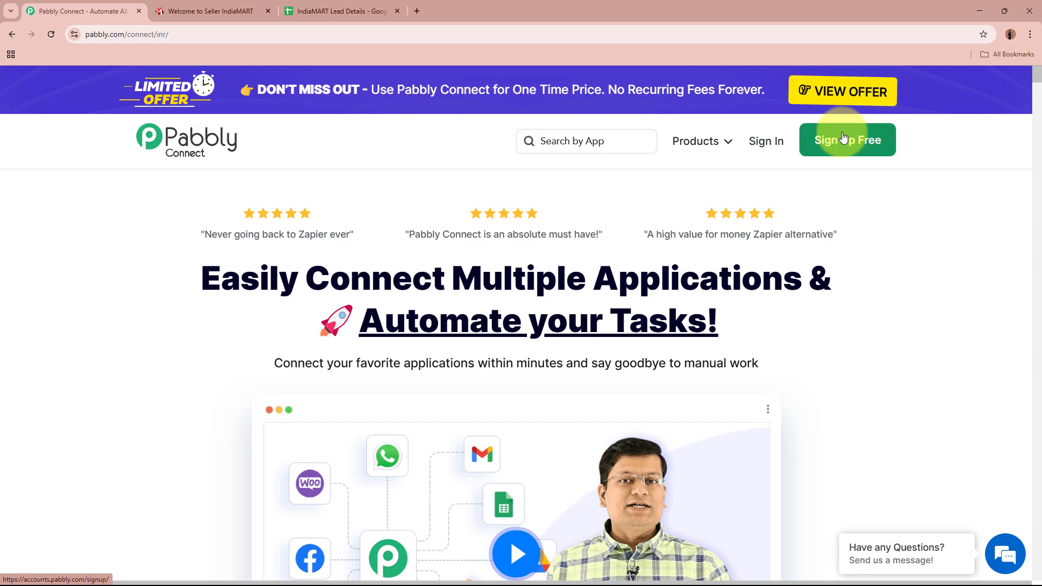
pyautogui.click(769, 146)
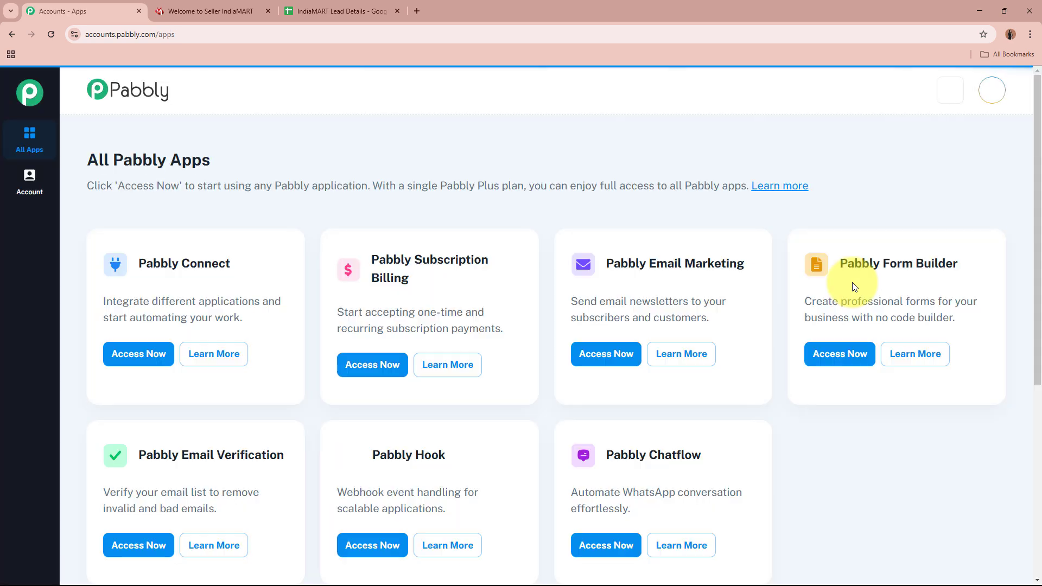
# Access Pabbly Connect from the All Pabbly Apps page.
pyautogui.moveTo(94, 156); pyautogui.dragTo(239, 158)
pyautogui.click(239, 158)
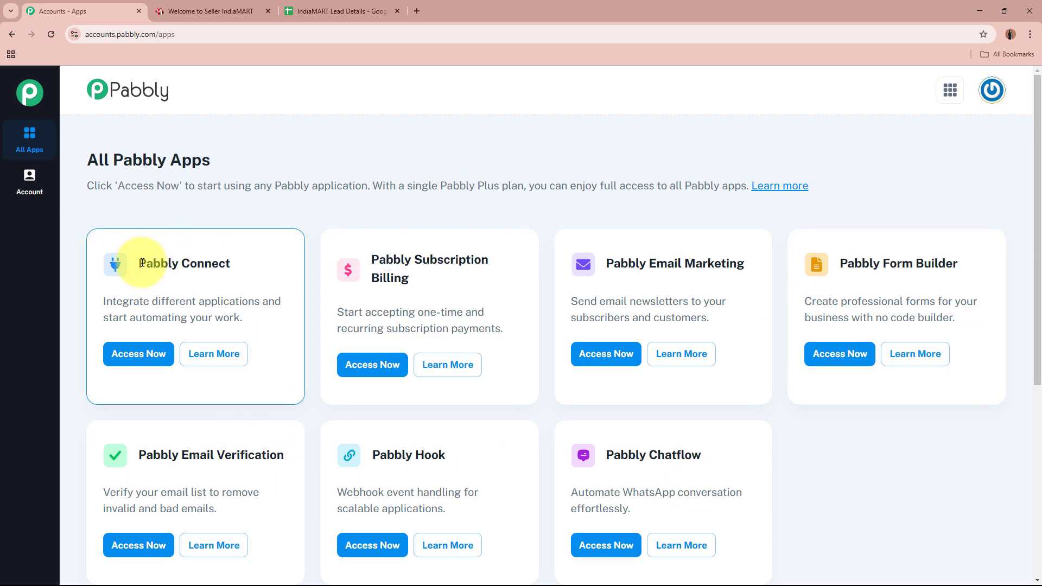
pyautogui.moveTo(138, 264); pyautogui.dragTo(250, 273)
pyautogui.click(258, 273)
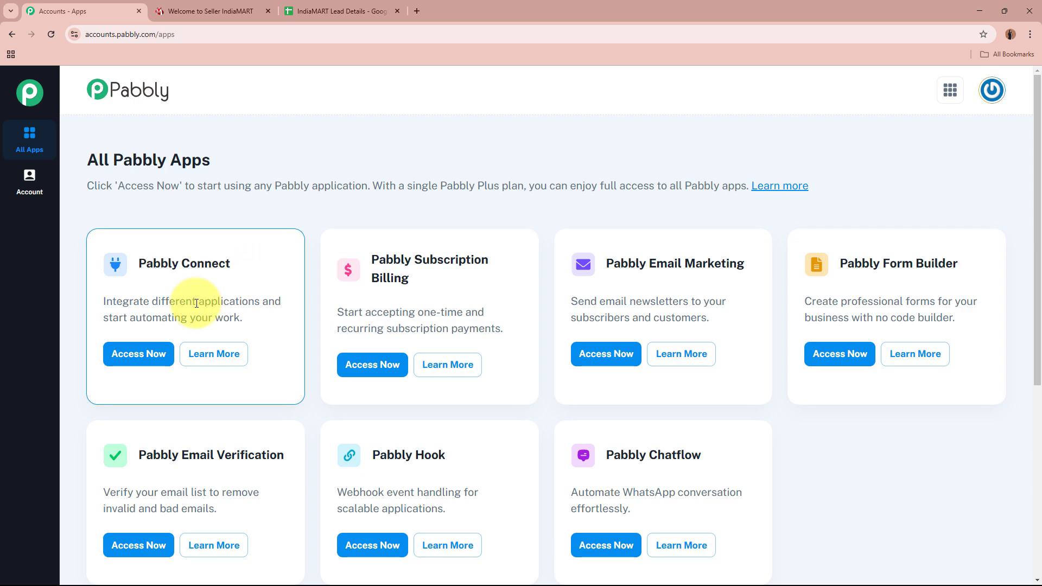
pyautogui.click(142, 351)
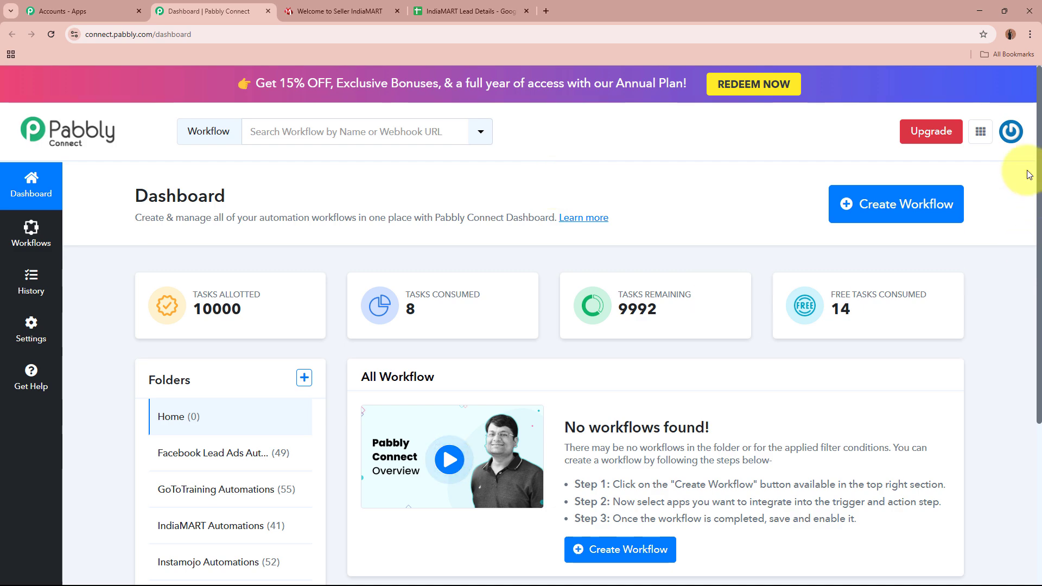
# Start a new workflow and name it "Add IndiaMART Leads / Enquiries to Google Sheets for Advertising Agency".
pyautogui.click(893, 198)
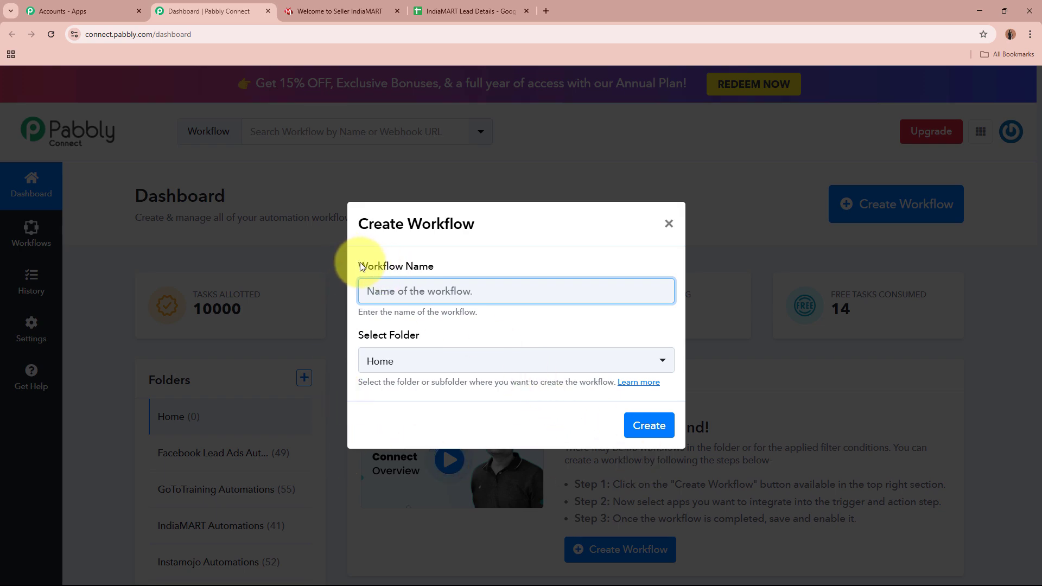
pyautogui.moveTo(360, 266); pyautogui.dragTo(440, 272)
pyautogui.moveTo(353, 336); pyautogui.dragTo(429, 336)
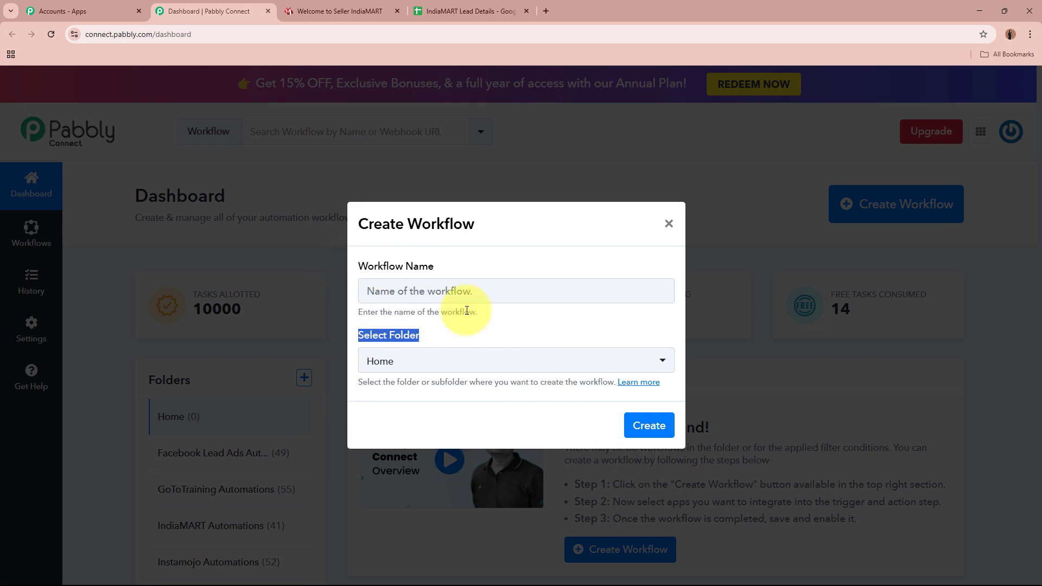
pyautogui.click(469, 291)
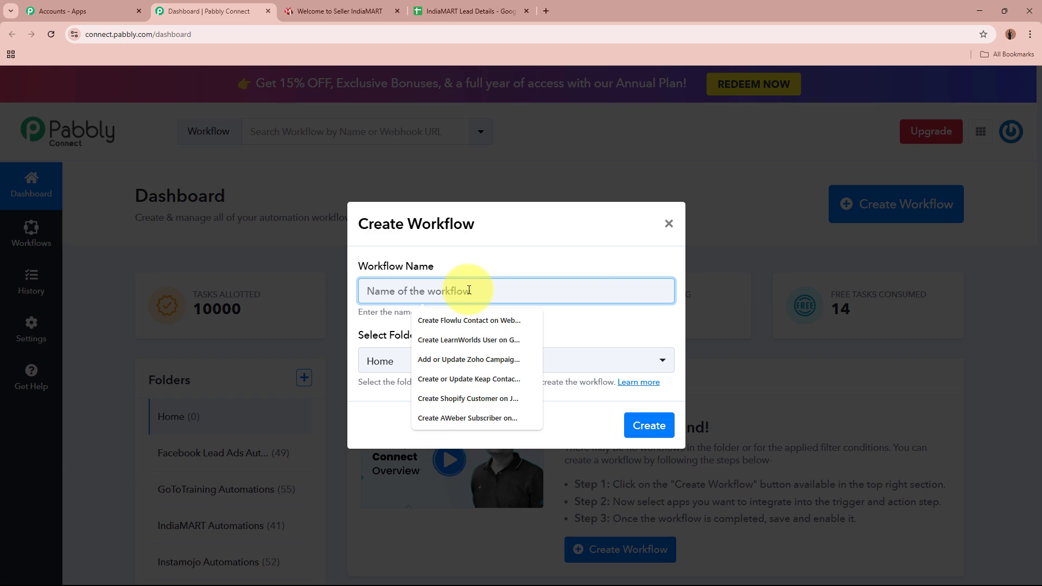
pyautogui.write('Add IndiaMART Leads / Enquiries to Google Sheets for Advertising Agency')
pyautogui.click(455, 327)
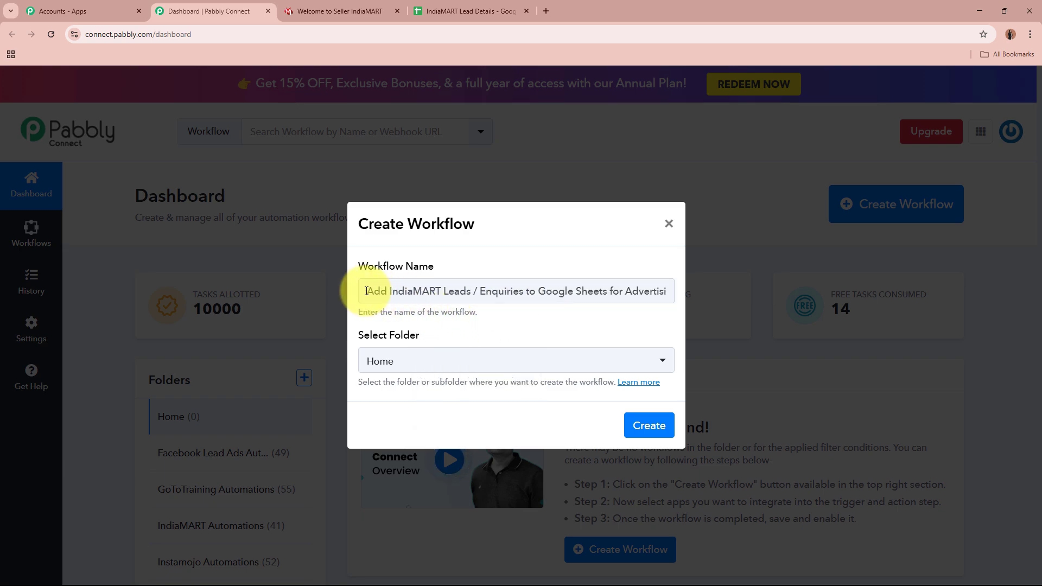
pyautogui.moveTo(367, 291); pyautogui.dragTo(679, 292)
pyautogui.click(601, 304)
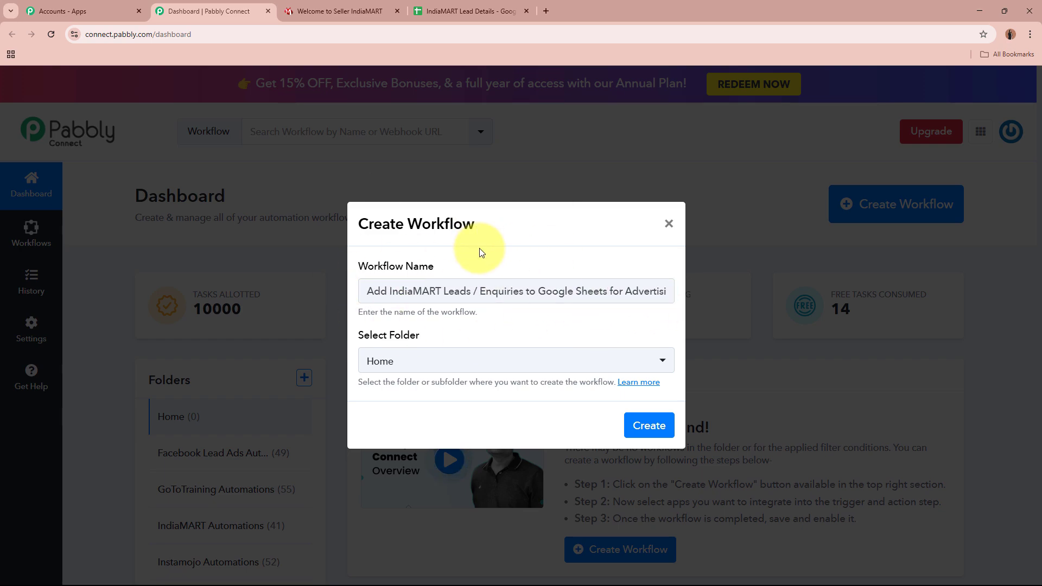
# Assign the new workflow to the IndiaMART Automations folder and create it.
pyautogui.moveTo(348, 338); pyautogui.dragTo(408, 340)
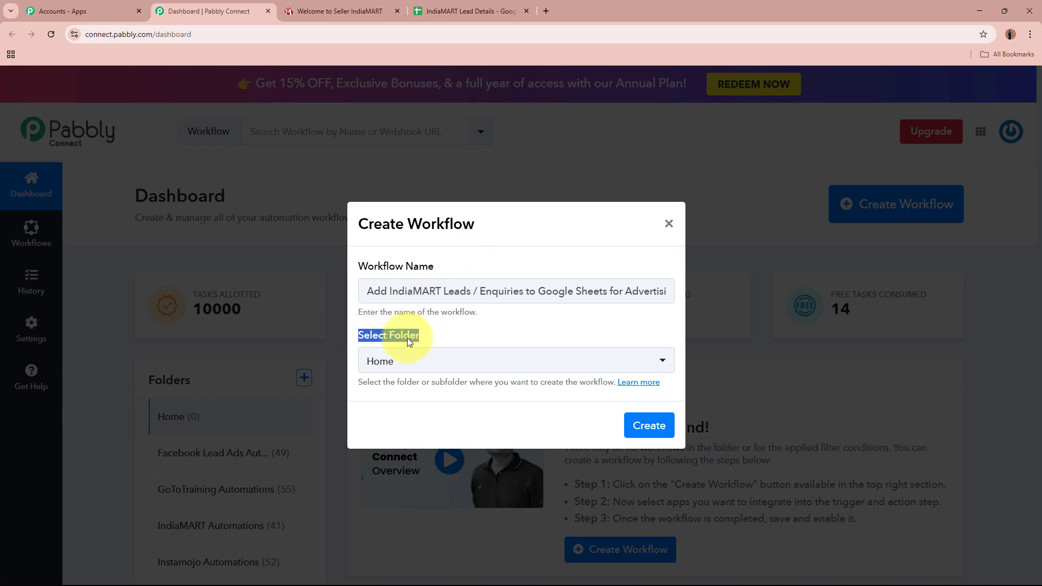
pyautogui.click(290, 498)
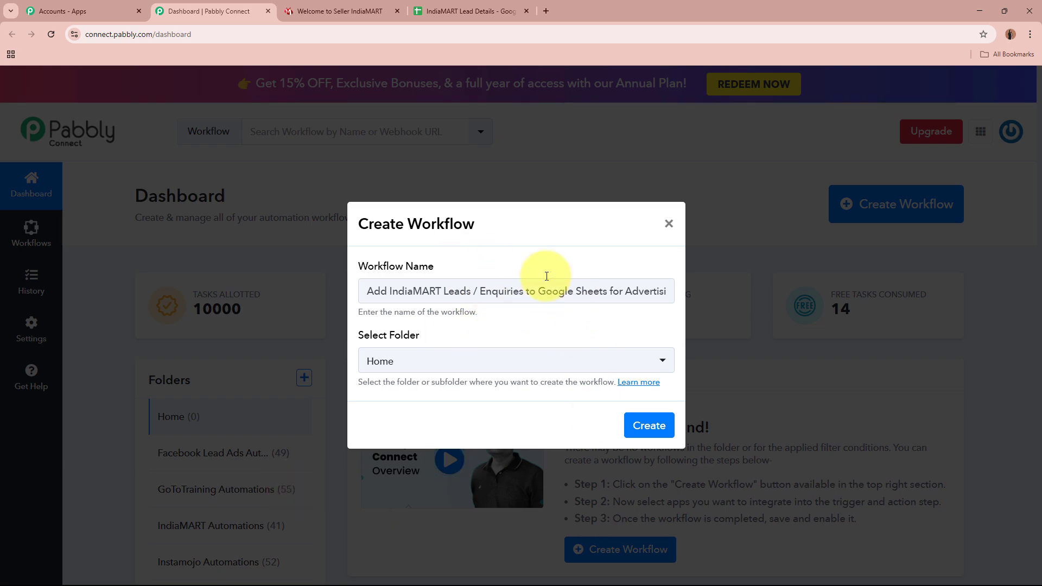
pyautogui.moveTo(362, 291); pyautogui.dragTo(624, 333)
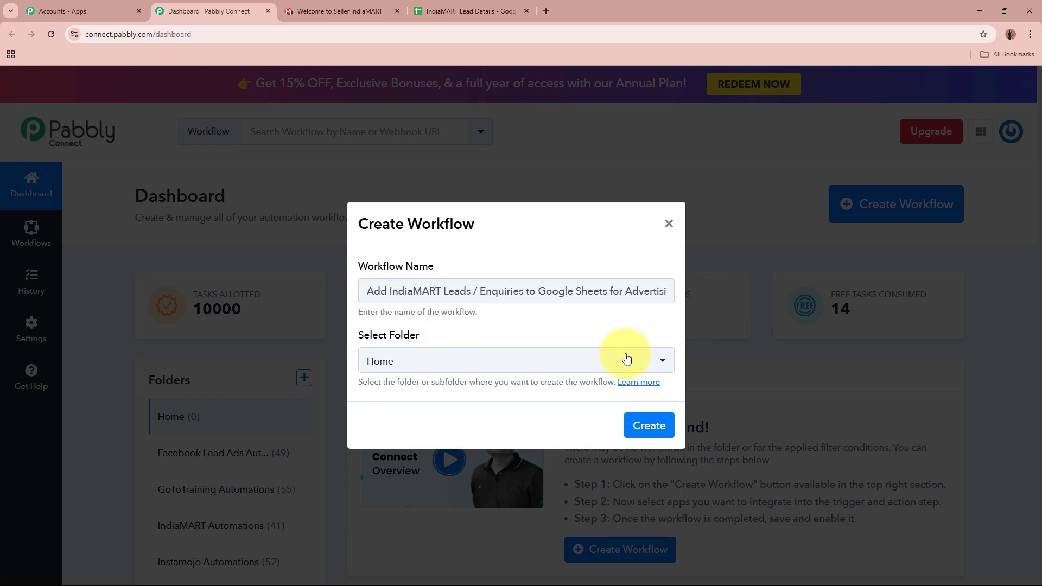
pyautogui.click(626, 361)
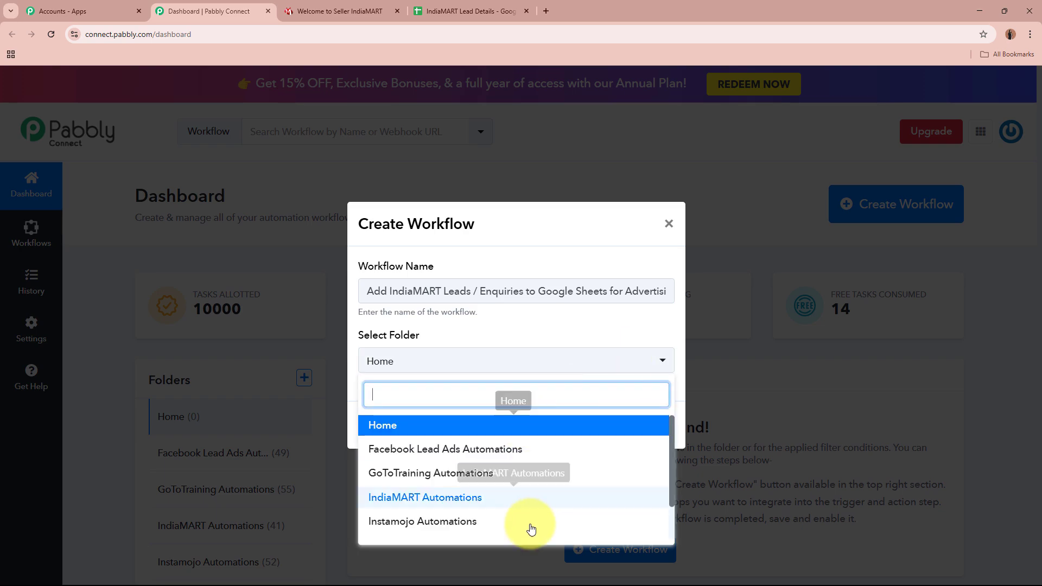
pyautogui.click(494, 499)
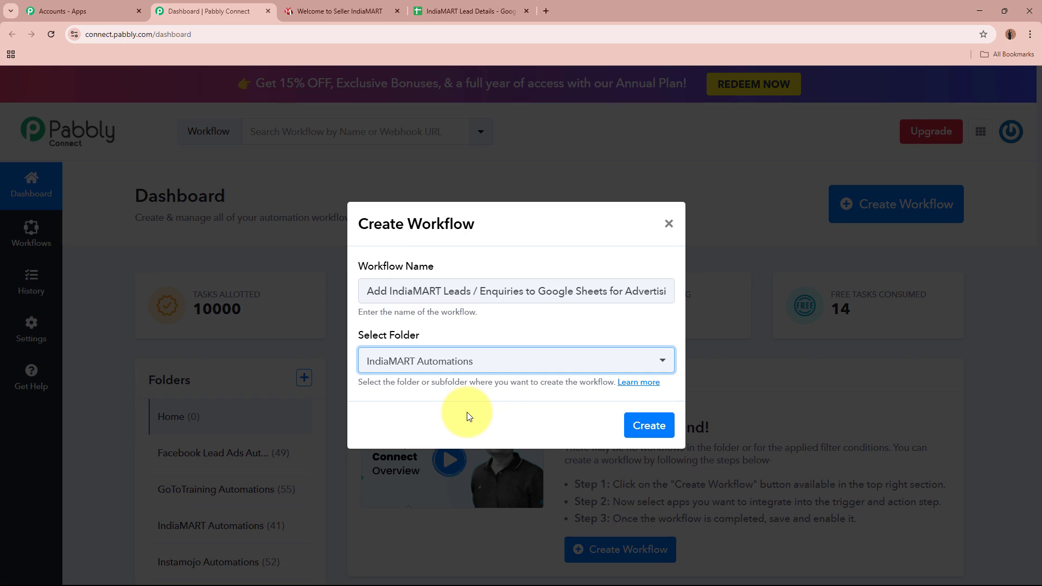
pyautogui.click(531, 316)
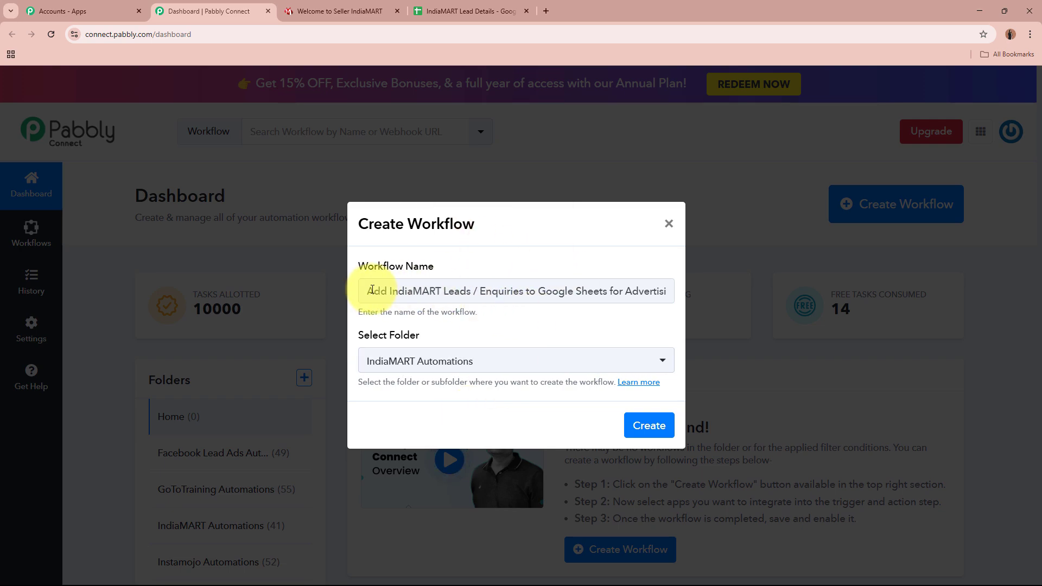
pyautogui.moveTo(372, 290); pyautogui.dragTo(691, 298)
pyautogui.click(361, 340)
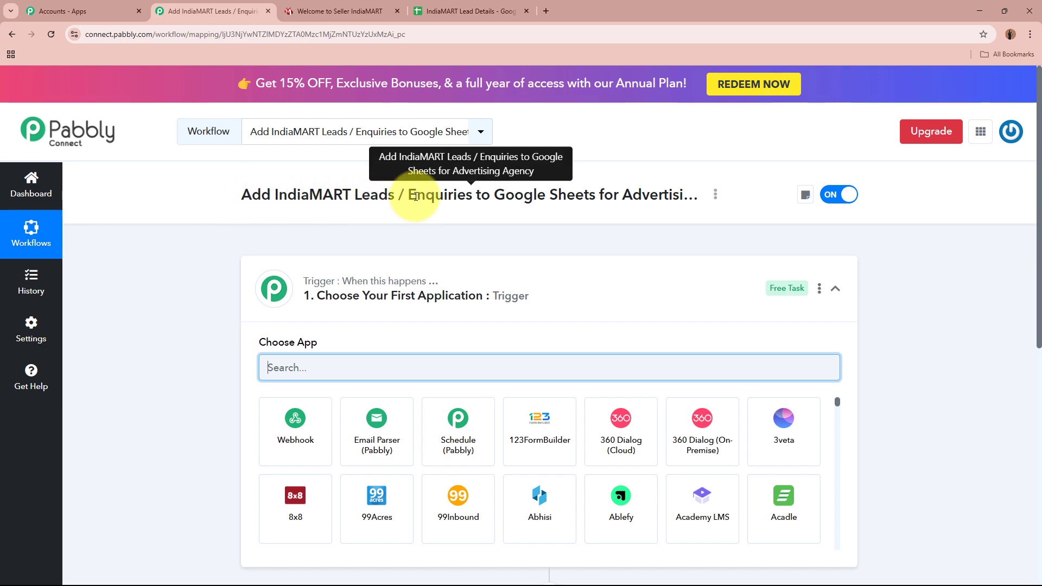
# Choose IndiaMART as the workflow's trigger application, checking the IndiaMART seller dashboard before returning to the workflow.
pyautogui.click(593, 308)
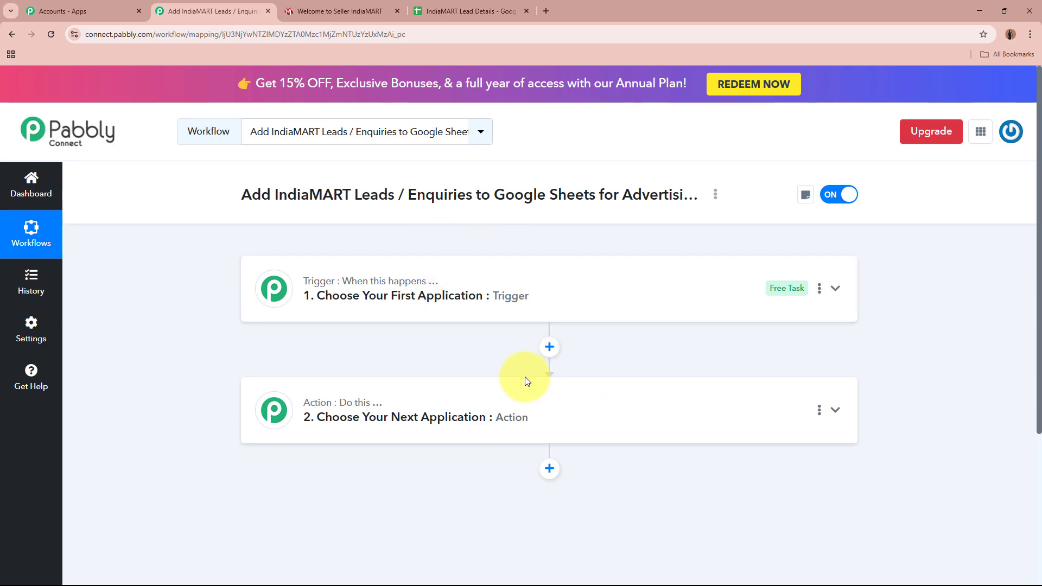
pyautogui.click(623, 288)
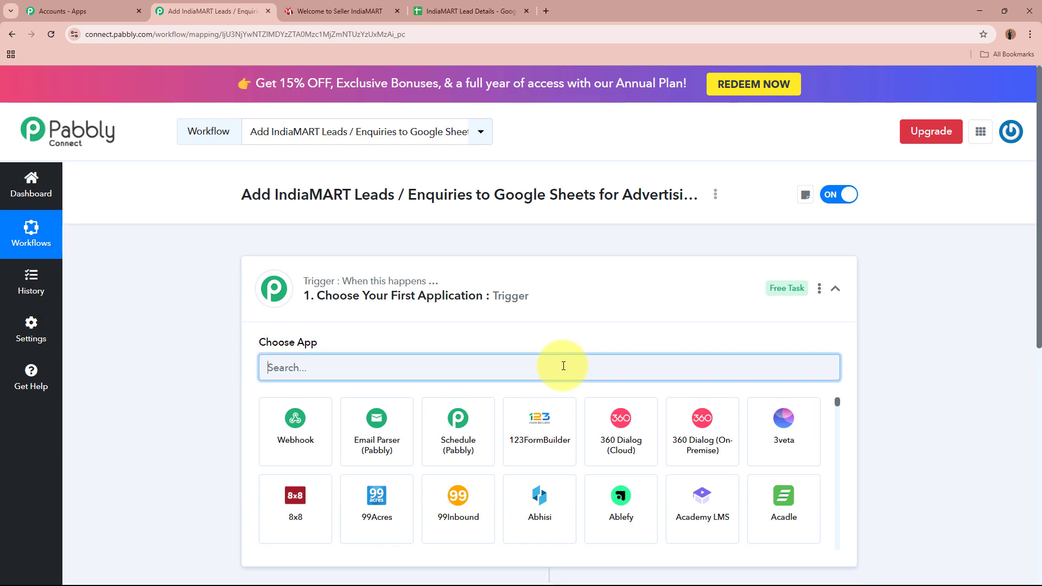
pyautogui.write('IndiaMART')
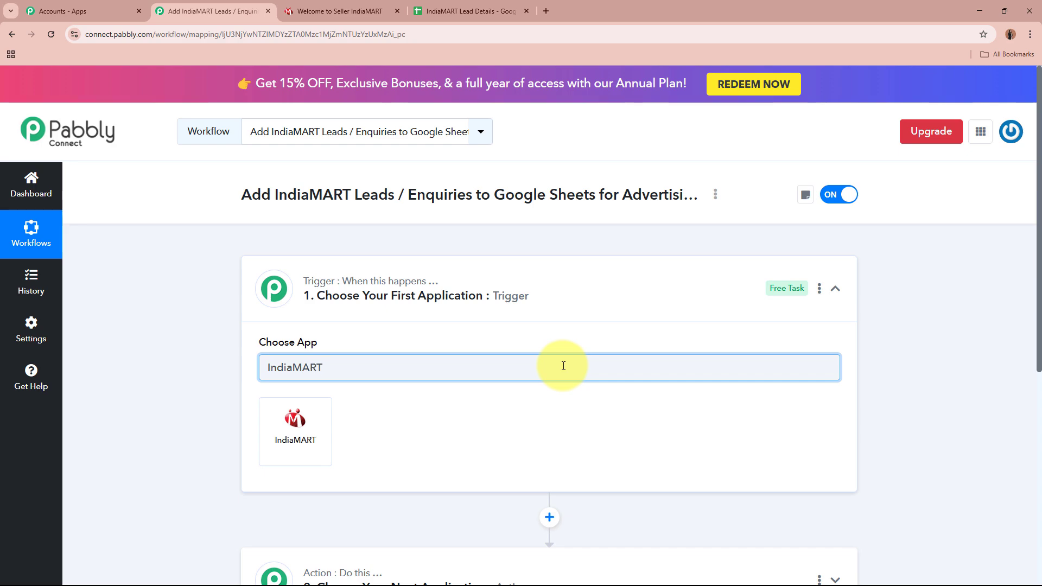
pyautogui.click(303, 420)
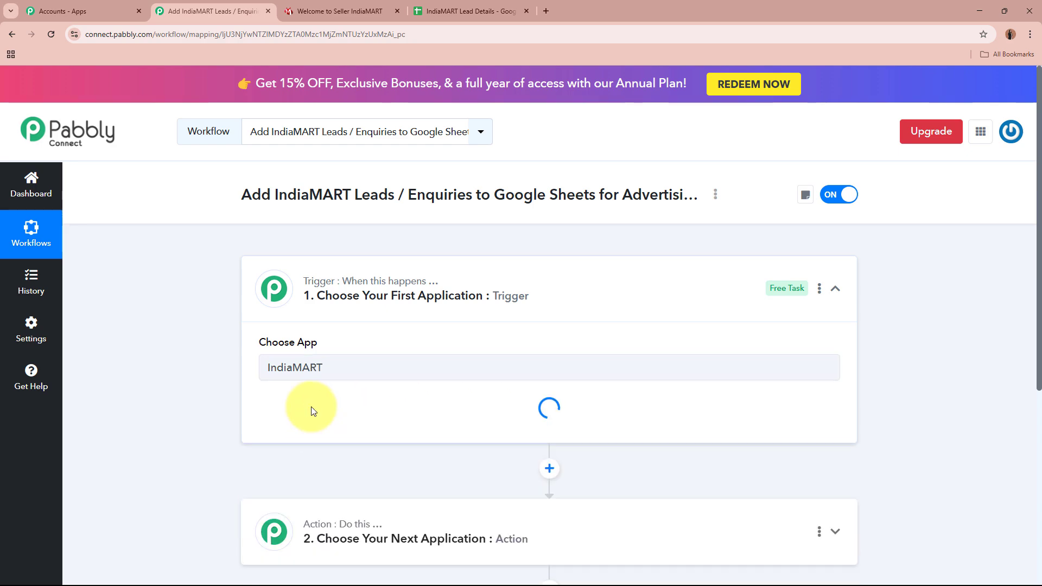
pyautogui.click(334, 11)
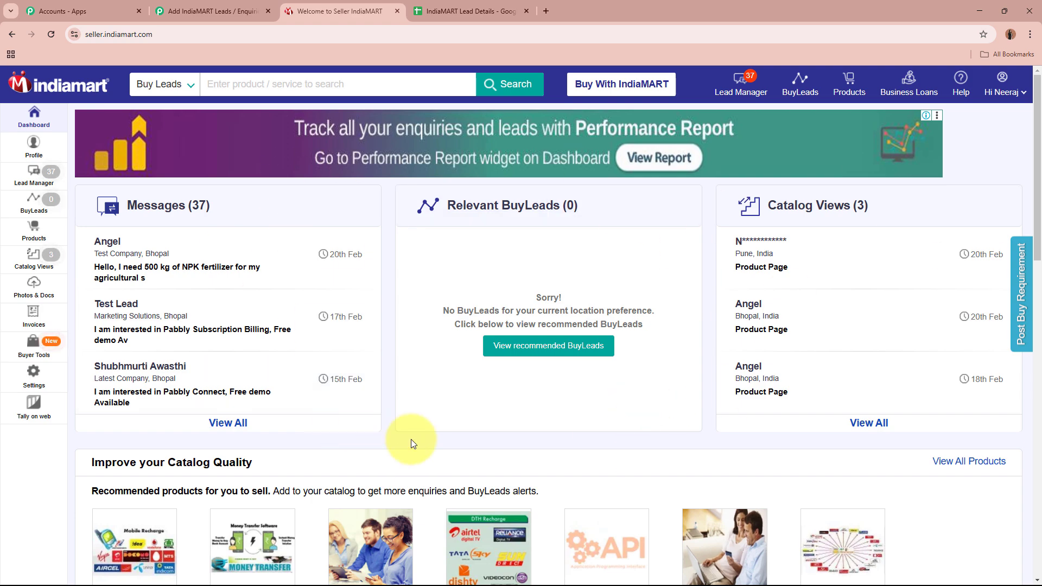
pyautogui.click(209, 11)
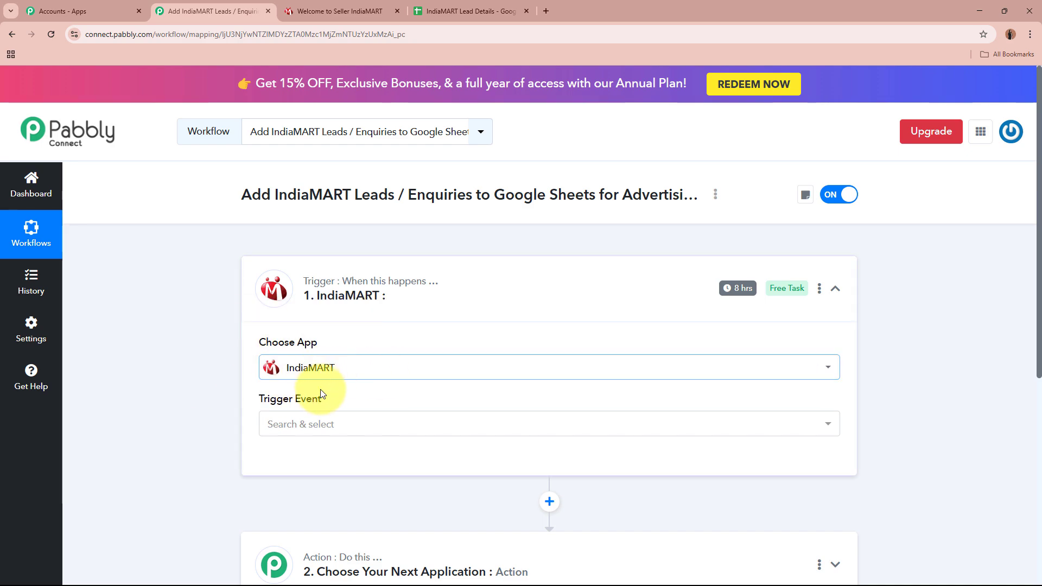
# Set the IndiaMART trigger event to New Leads.
pyautogui.moveTo(239, 403); pyautogui.dragTo(348, 409)
pyautogui.click(240, 438)
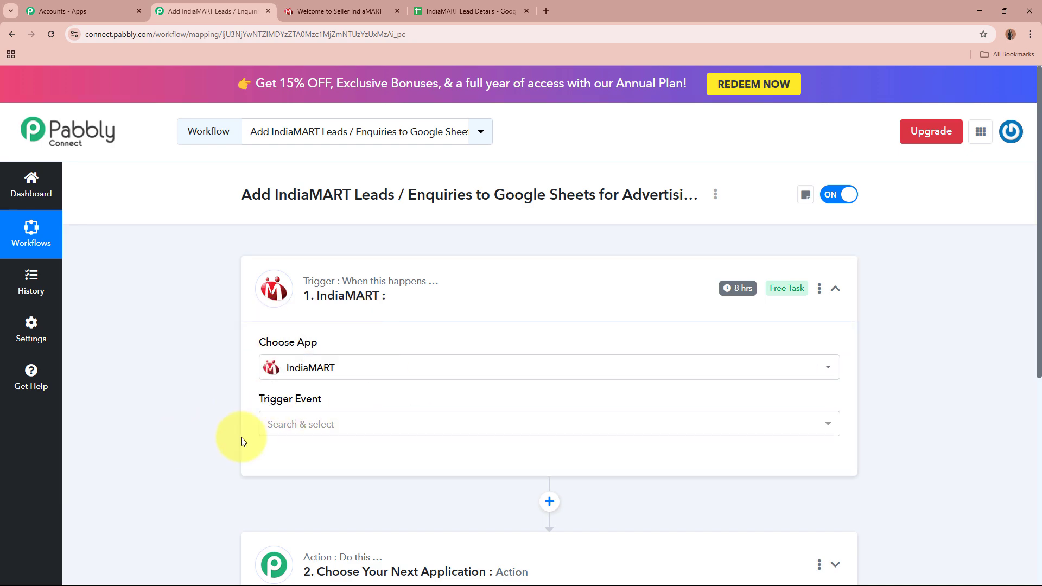
pyautogui.click(354, 429)
pyautogui.click(317, 488)
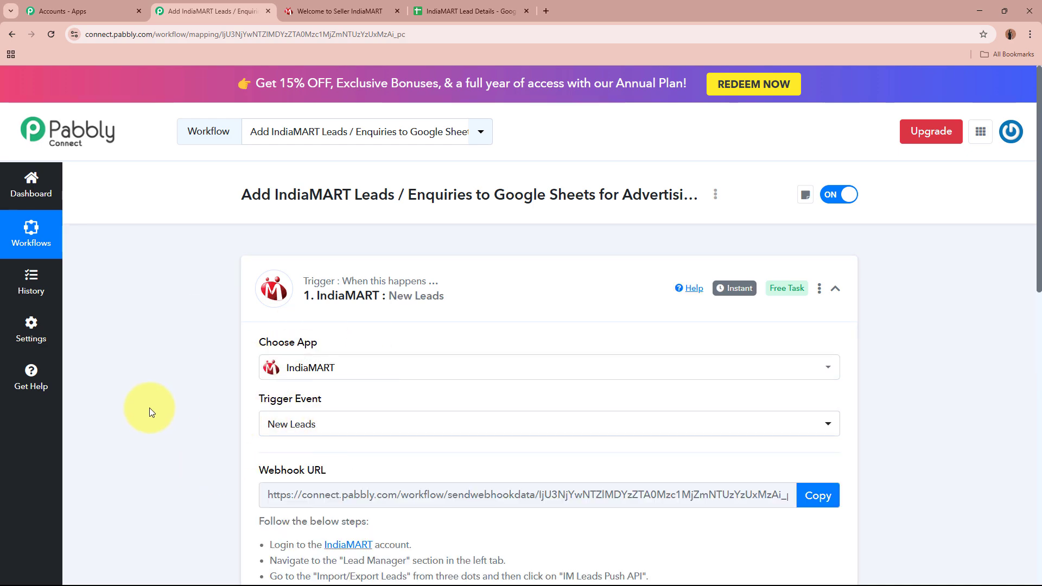
# Review the webhook setup instructions, copy the trigger's webhook URL and switch to the IndiaMART seller dashboard.
pyautogui.scroll(-4, 150, 411)
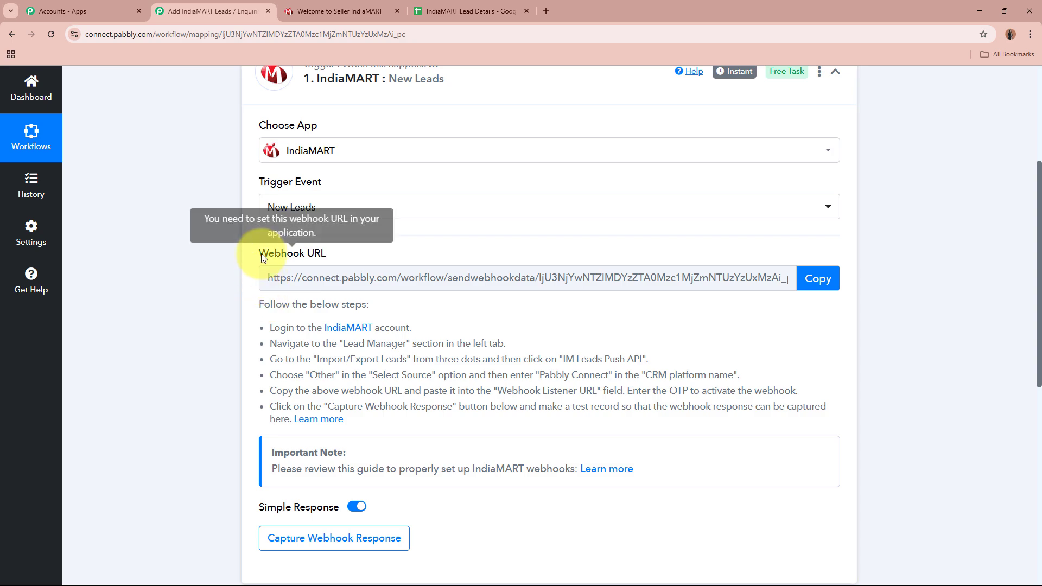
pyautogui.tripleClick(263, 257)
pyautogui.click(187, 314)
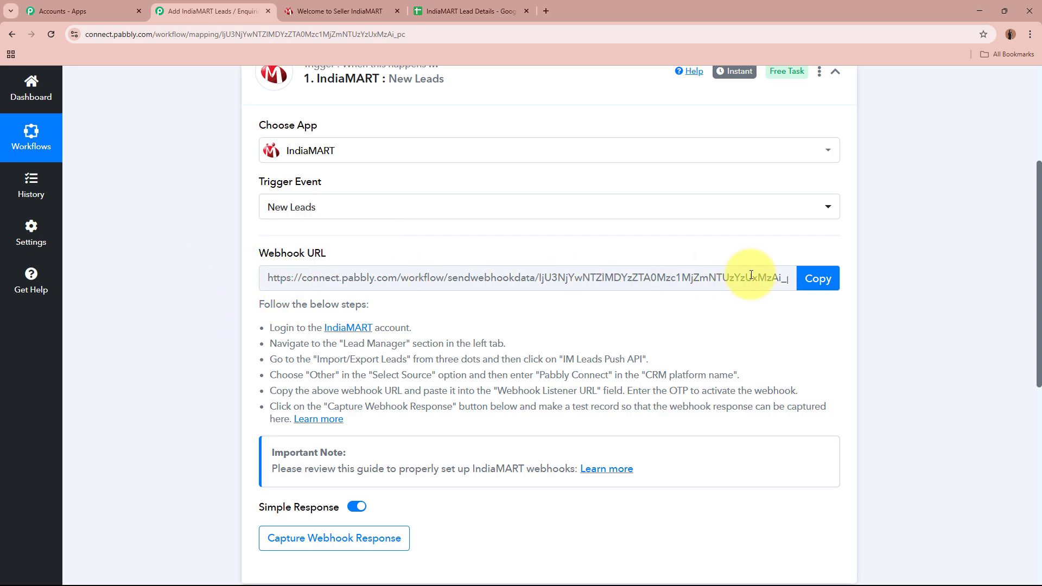
pyautogui.scroll(3, 751, 275)
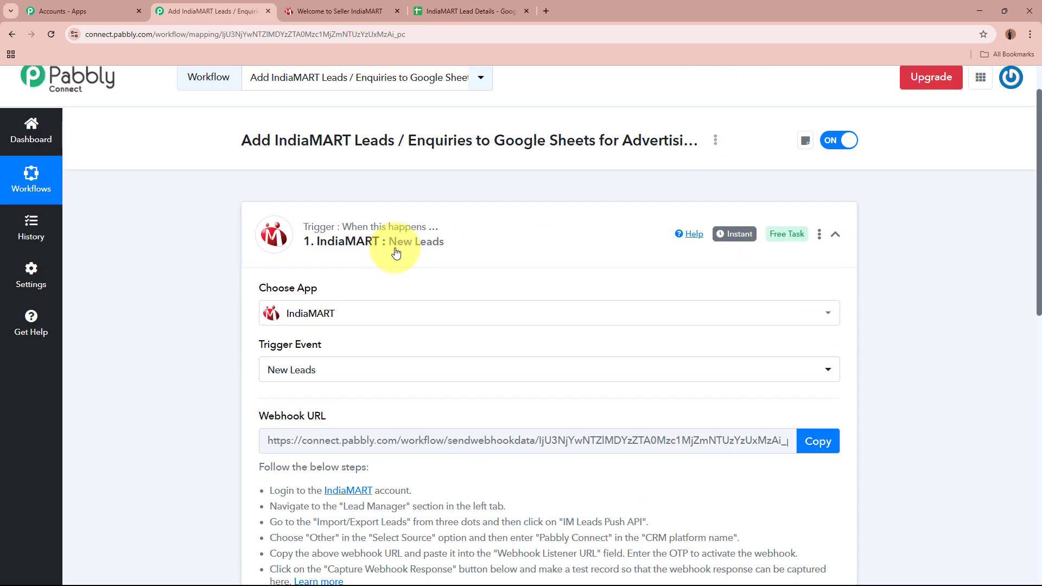
pyautogui.scroll(-4, 458, 252)
pyautogui.moveTo(258, 250); pyautogui.dragTo(535, 387)
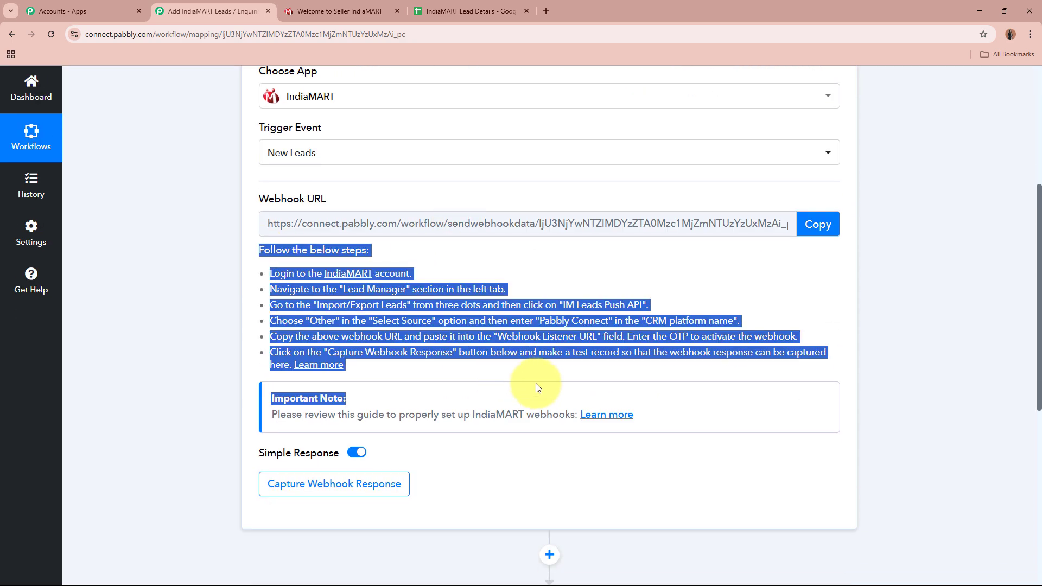
pyautogui.click(557, 340)
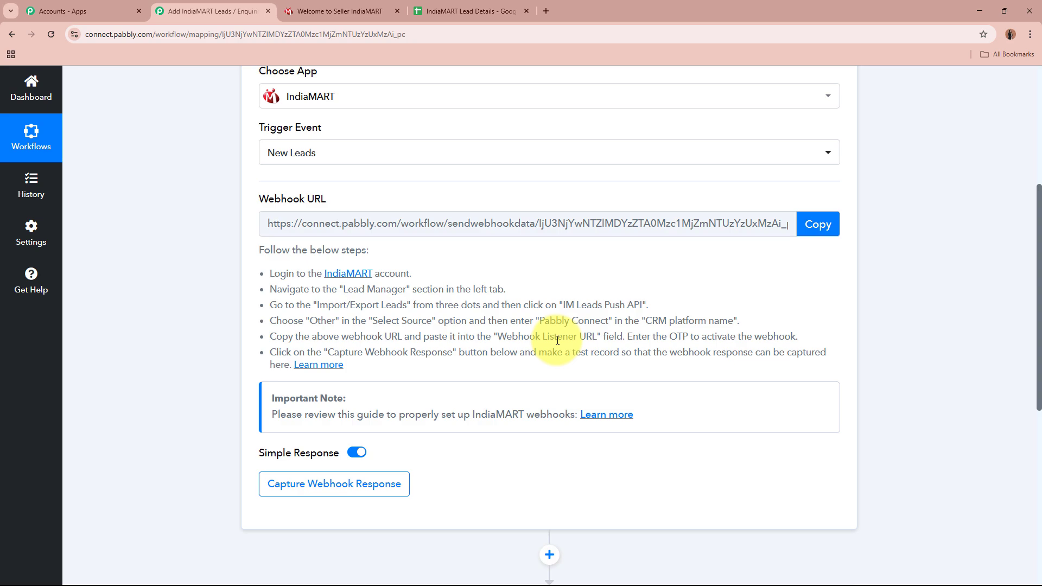
pyautogui.click(818, 224)
pyautogui.scroll(5, 890, 282)
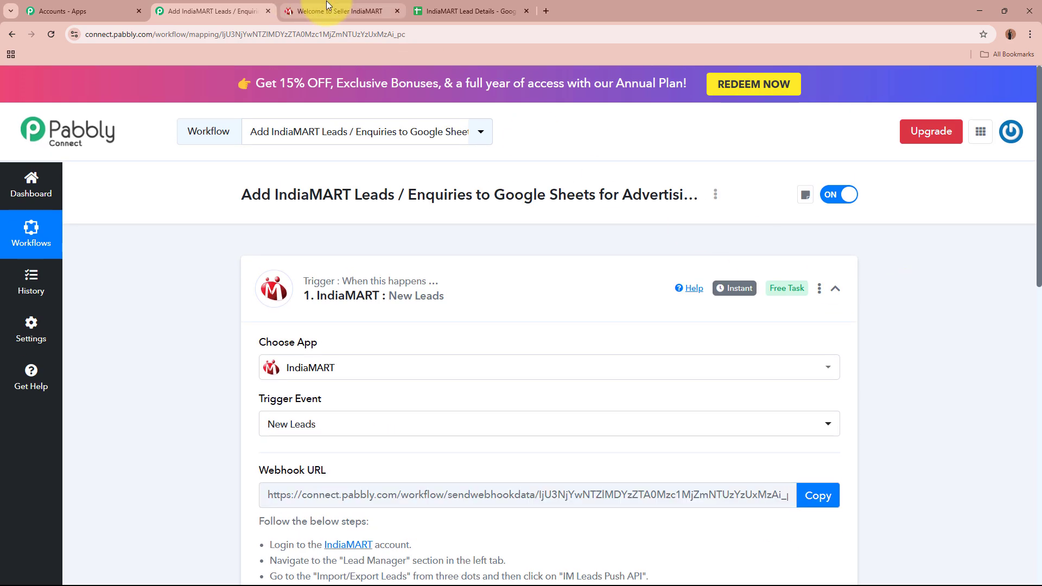
pyautogui.click(341, 11)
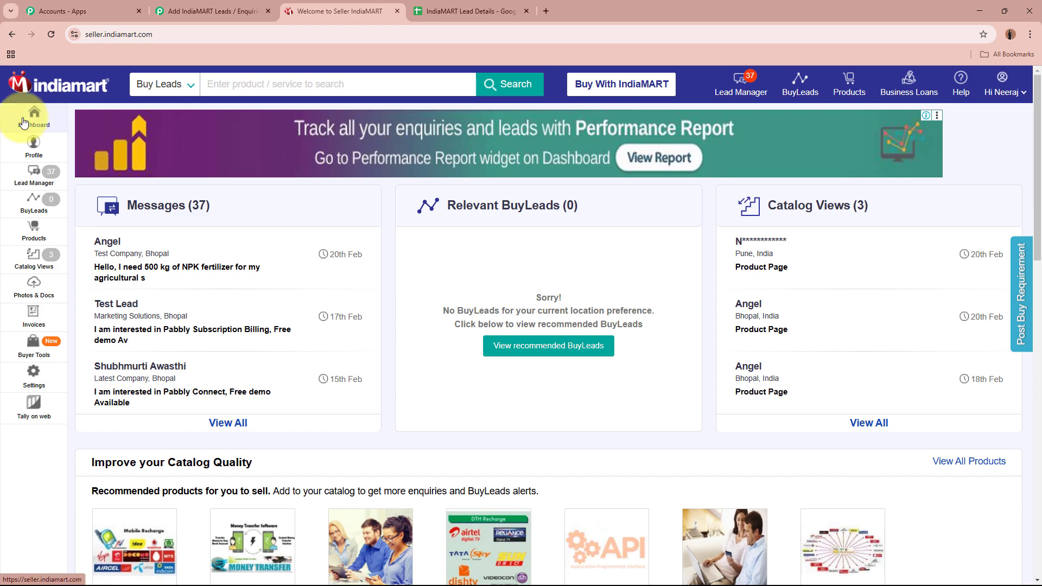
# Open the Push API integration page from the import/export options of the IndiaMART Lead Manager.
pyautogui.click(34, 179)
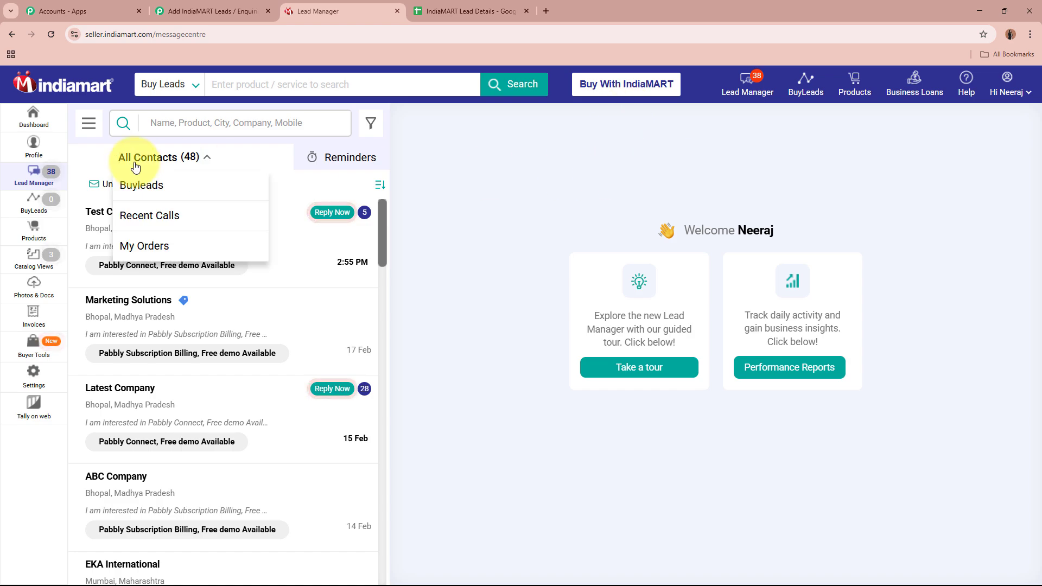
pyautogui.click(96, 133)
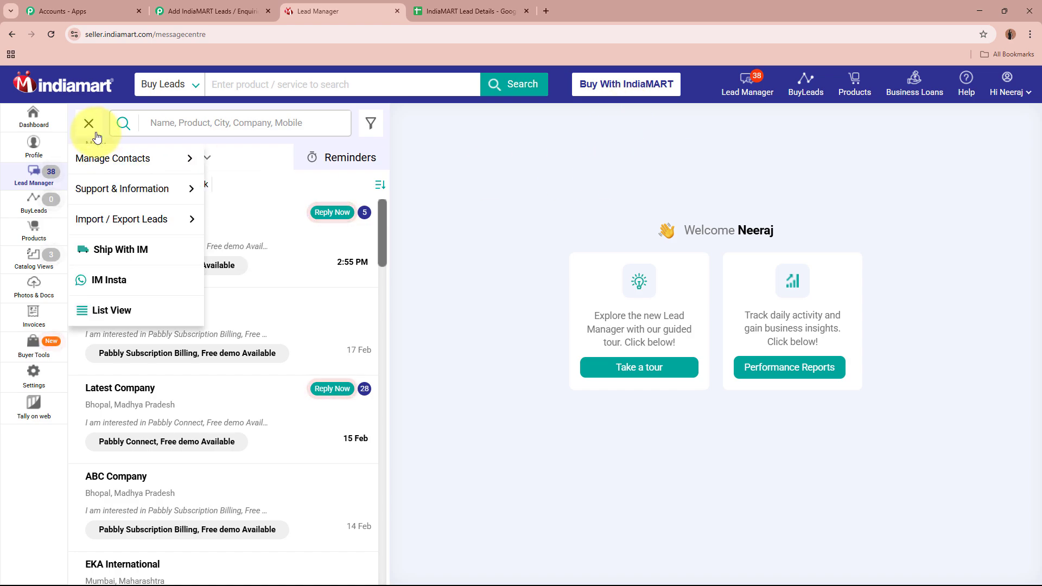
pyautogui.moveTo(109, 215)
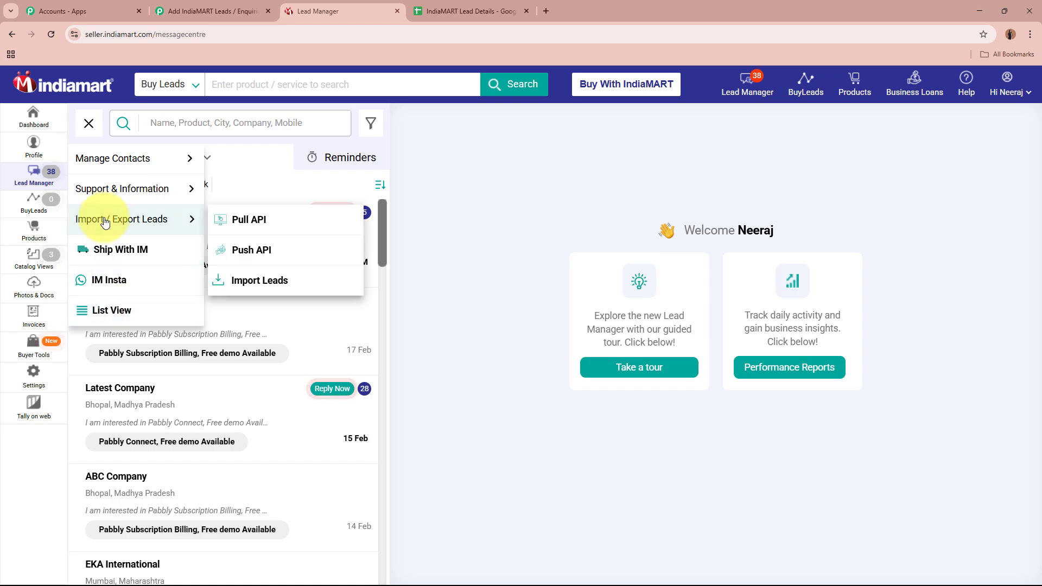
pyautogui.click(270, 249)
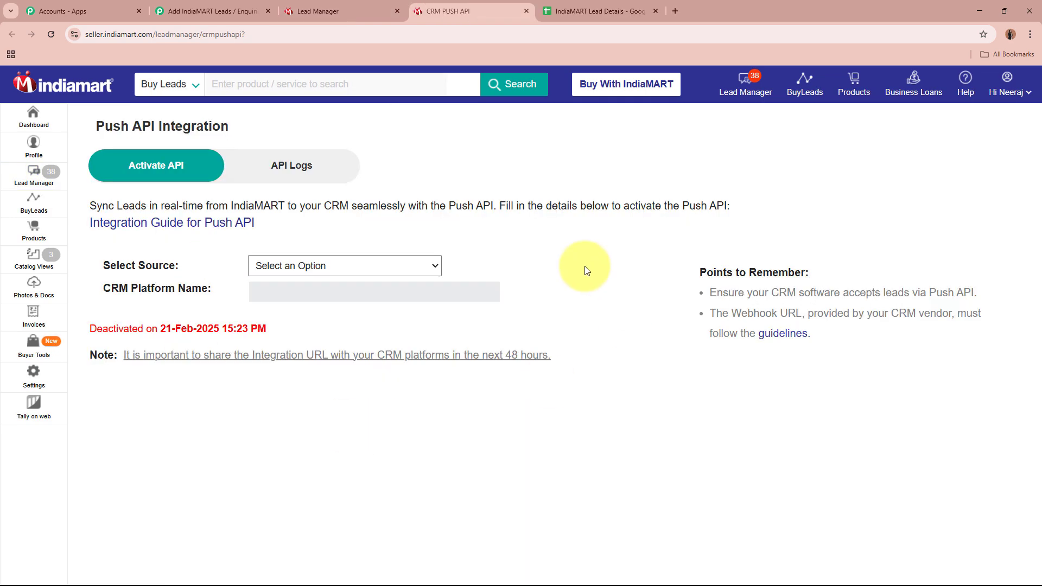
pyautogui.moveTo(108, 127); pyautogui.dragTo(274, 128)
pyautogui.click(274, 128)
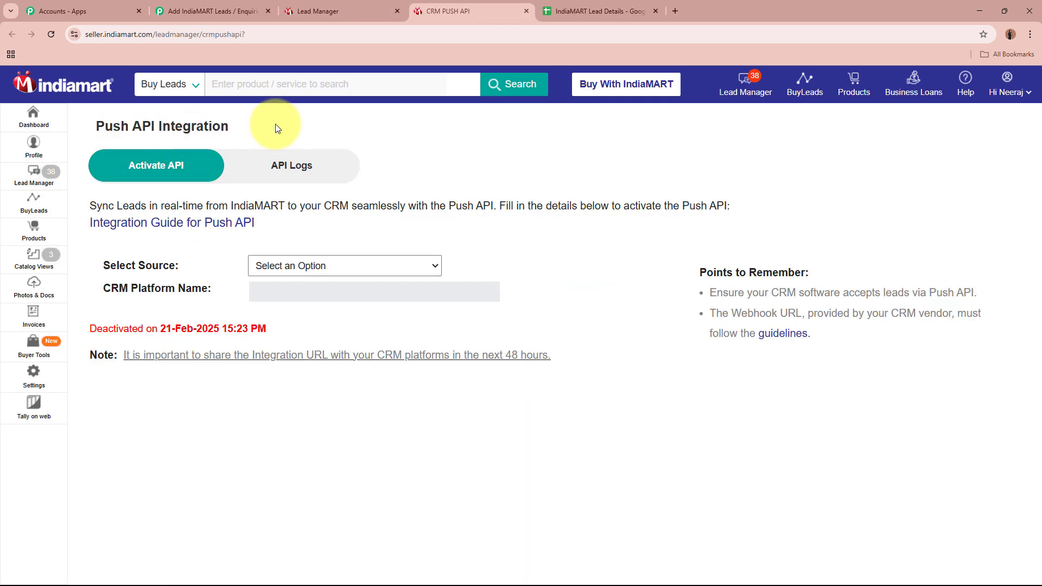
# Select Other as the source for the Push API integration.
pyautogui.moveTo(103, 266); pyautogui.dragTo(186, 266)
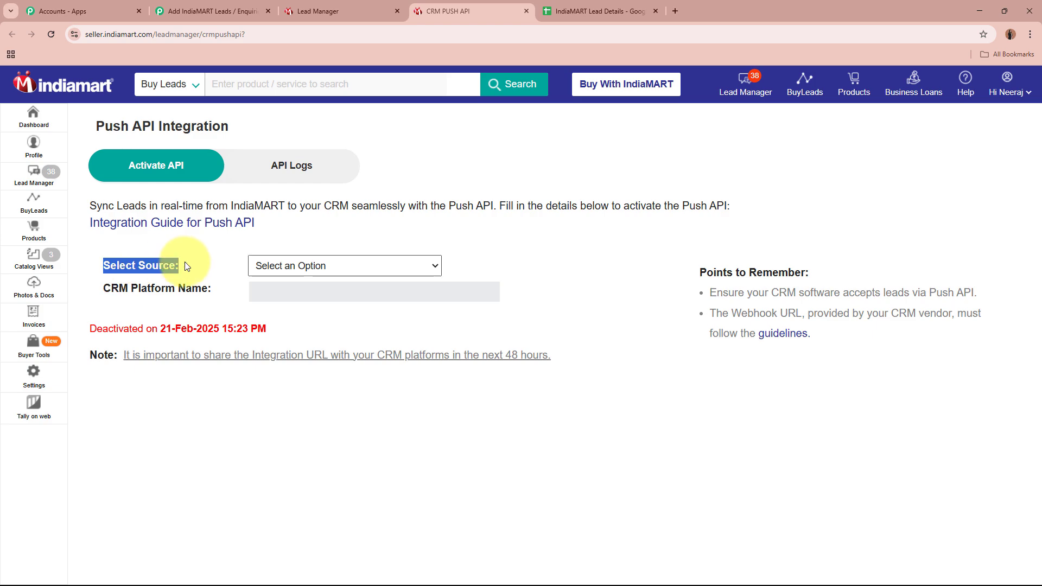
pyautogui.click(374, 266)
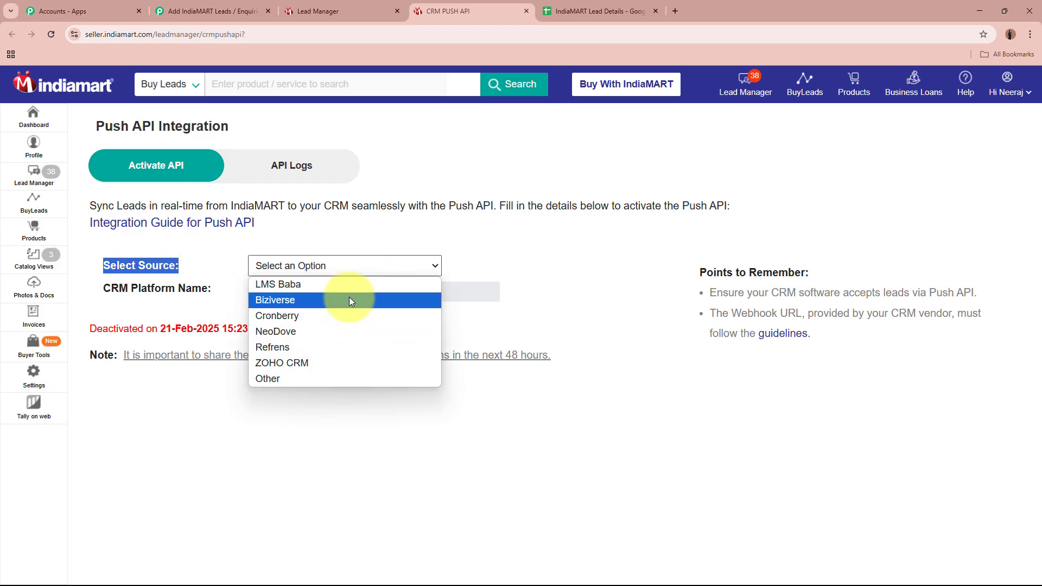
pyautogui.click(335, 378)
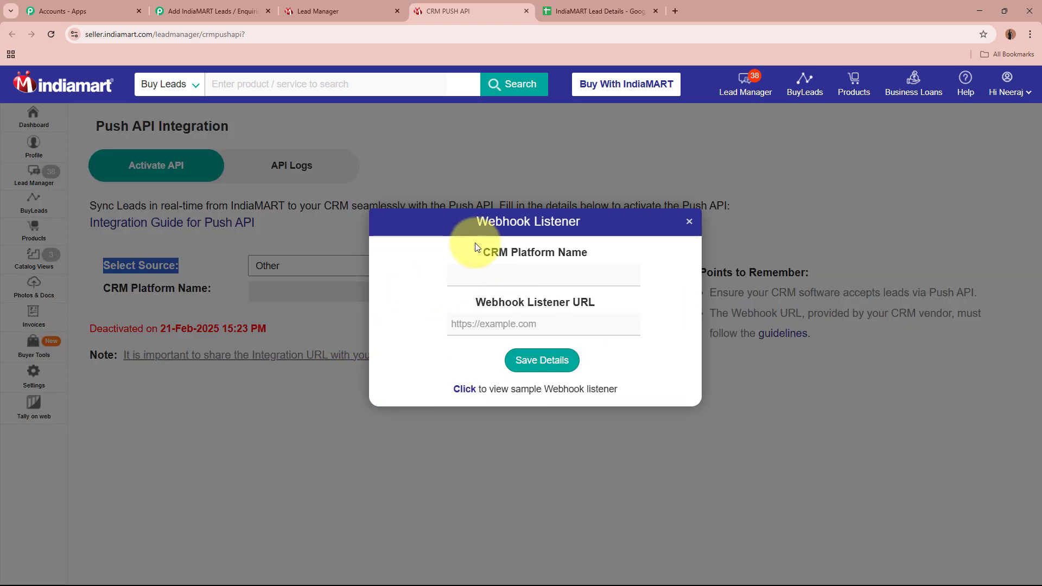
# Fill in the webhook listener with platform name Pabbly Connect and the copied webhook URL, and save the details.
pyautogui.moveTo(481, 252); pyautogui.dragTo(582, 253)
pyautogui.moveTo(497, 303); pyautogui.dragTo(553, 272)
pyautogui.click(554, 277)
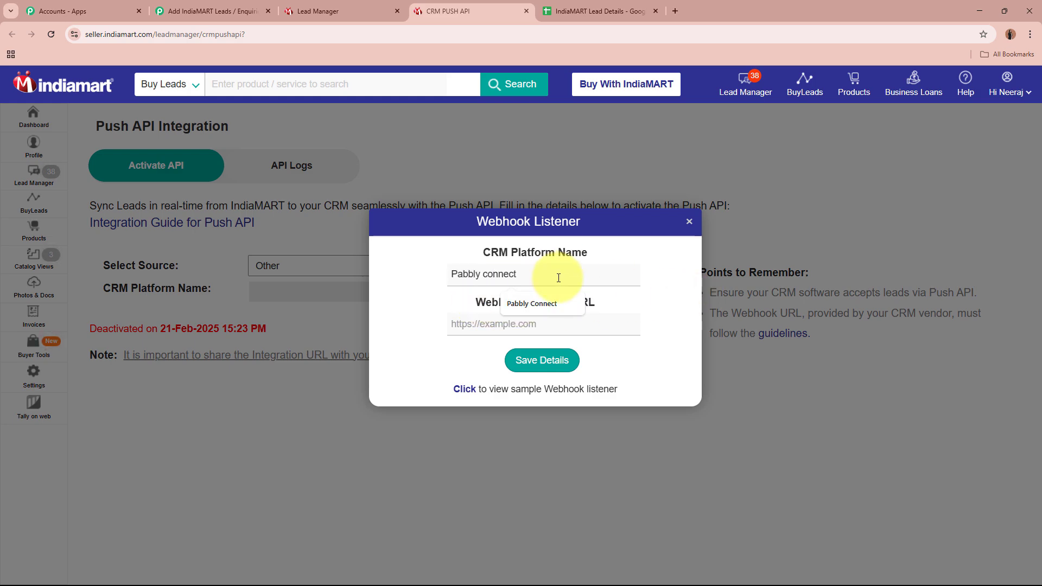
pyautogui.write('Pabbly connect')
pyautogui.click(543, 303)
pyautogui.click(521, 326)
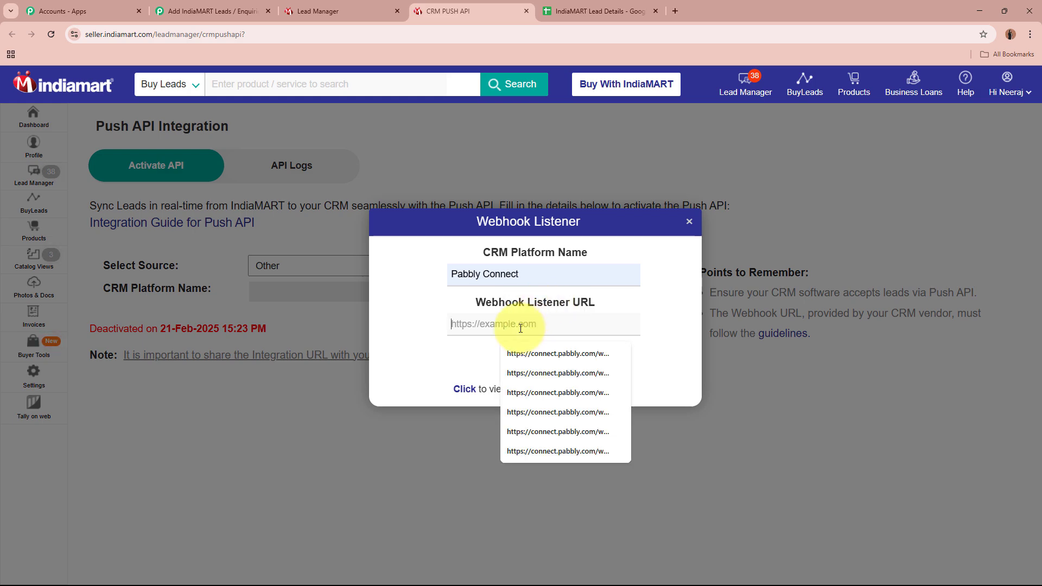
pyautogui.hotkey('ctrl', 'v')
pyautogui.click(430, 349)
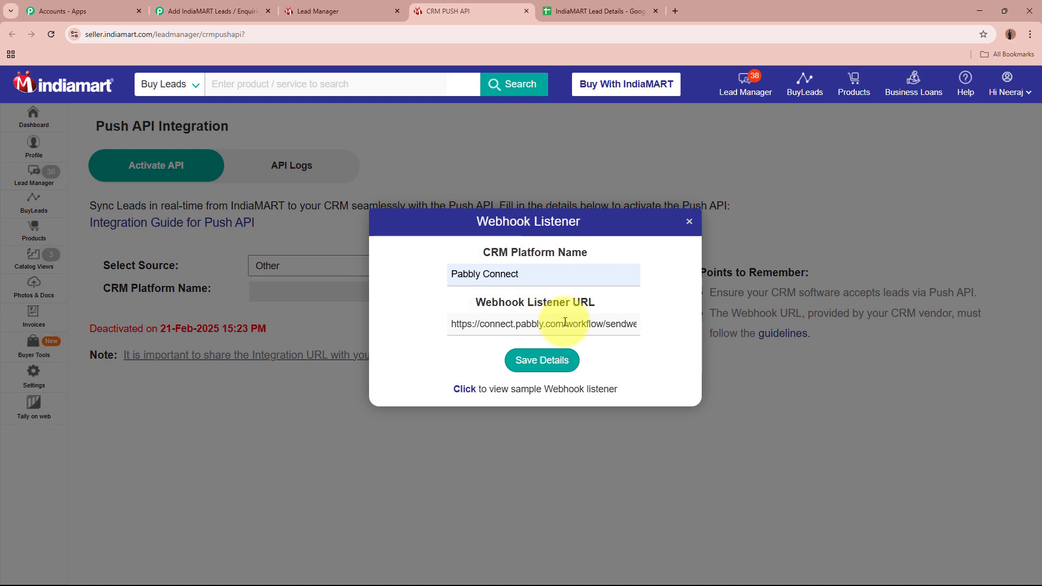
pyautogui.click(542, 361)
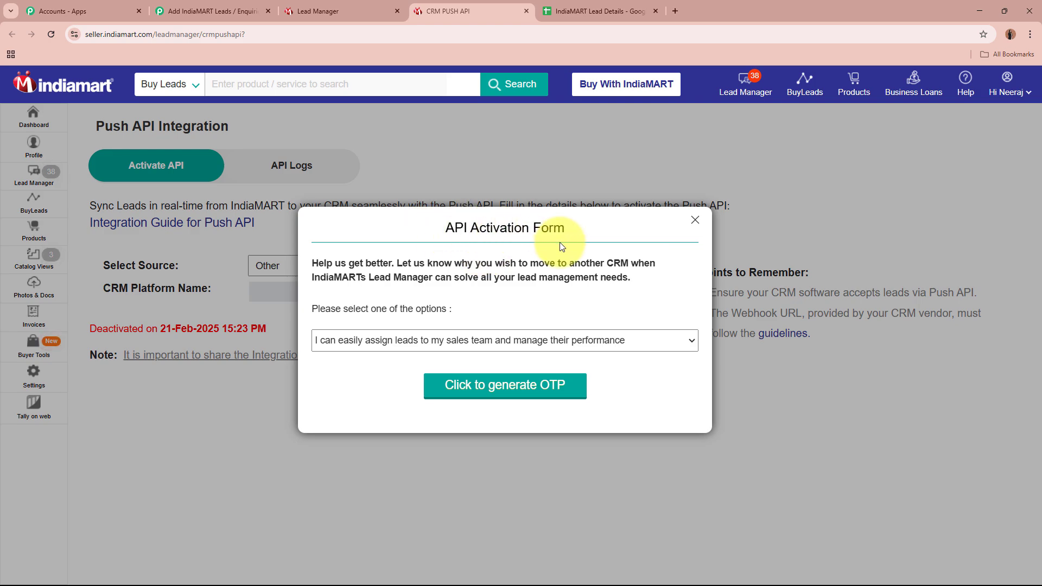
# Give "I can easily assign leads to my sales team and manage their performance" as the API activation reason and generate the OTP.
pyautogui.click(552, 347)
pyautogui.click(551, 362)
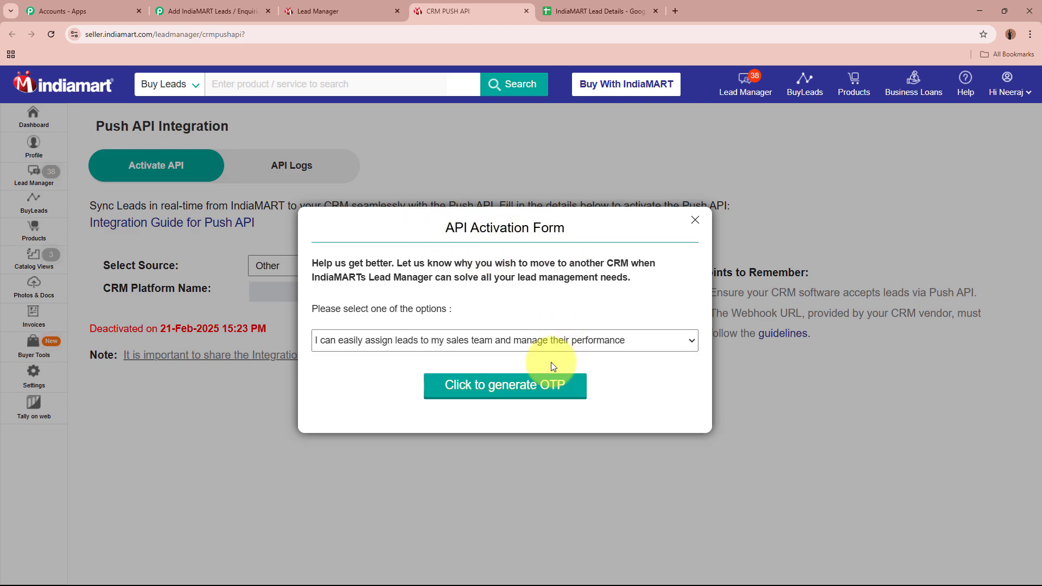
pyautogui.click(546, 382)
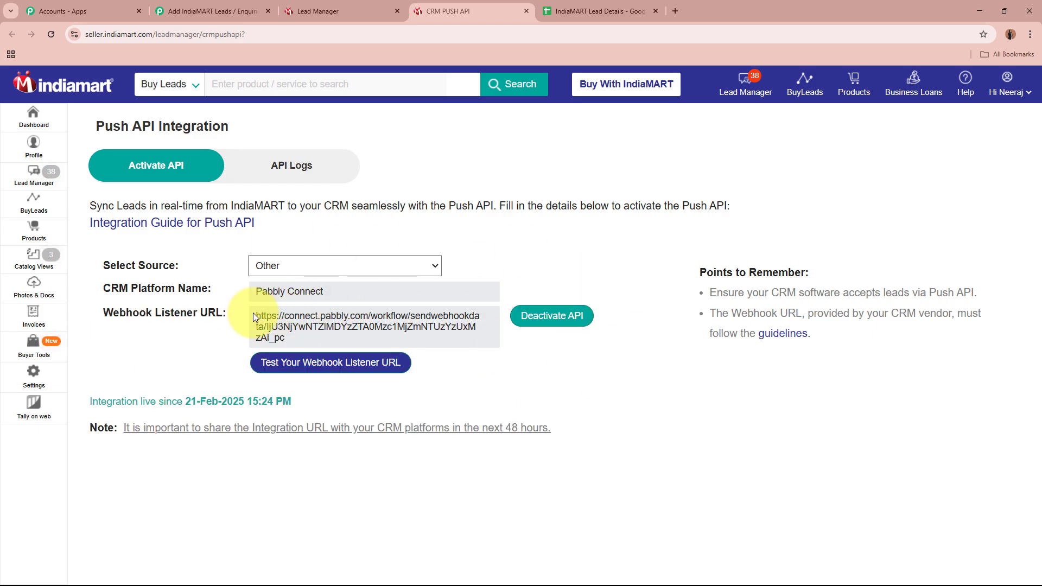
pyautogui.moveTo(253, 313); pyautogui.dragTo(370, 335)
pyautogui.click(728, 368)
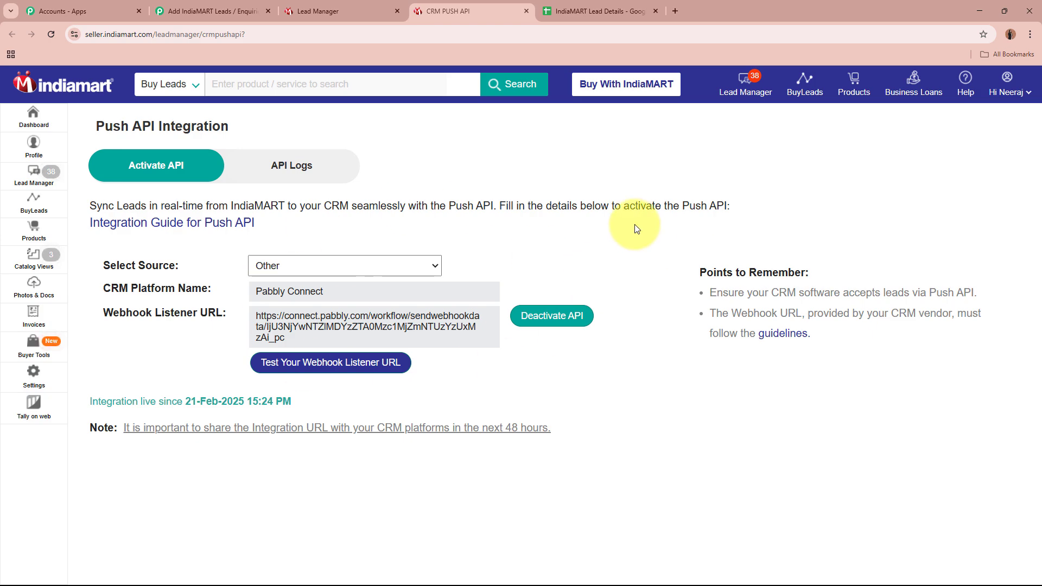
# Check the workflow's webhook capture status and the existing contacts in the IndiaMART Lead Manager.
pyautogui.click(211, 11)
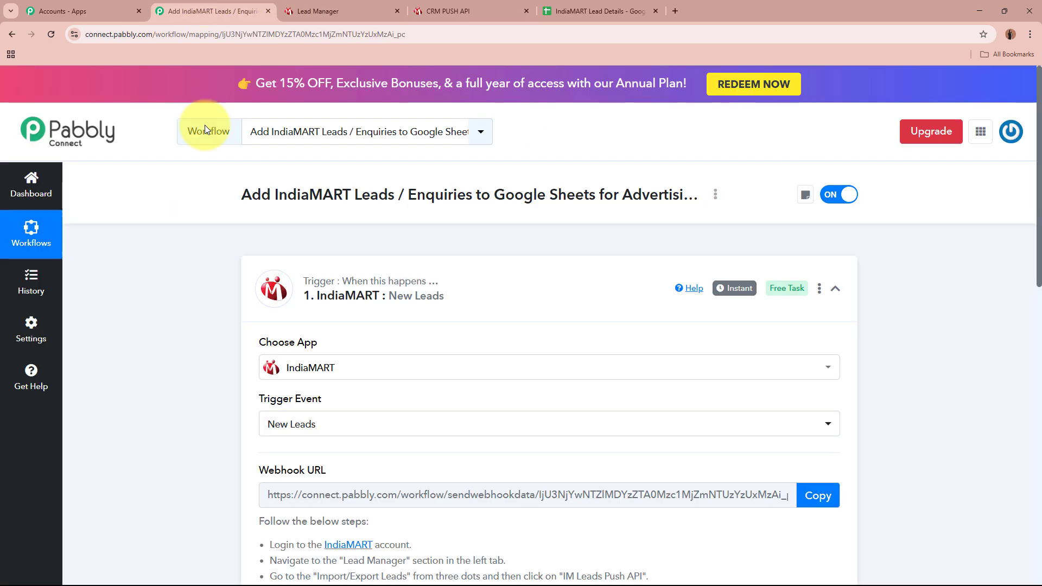
pyautogui.scroll(-8, 208, 254)
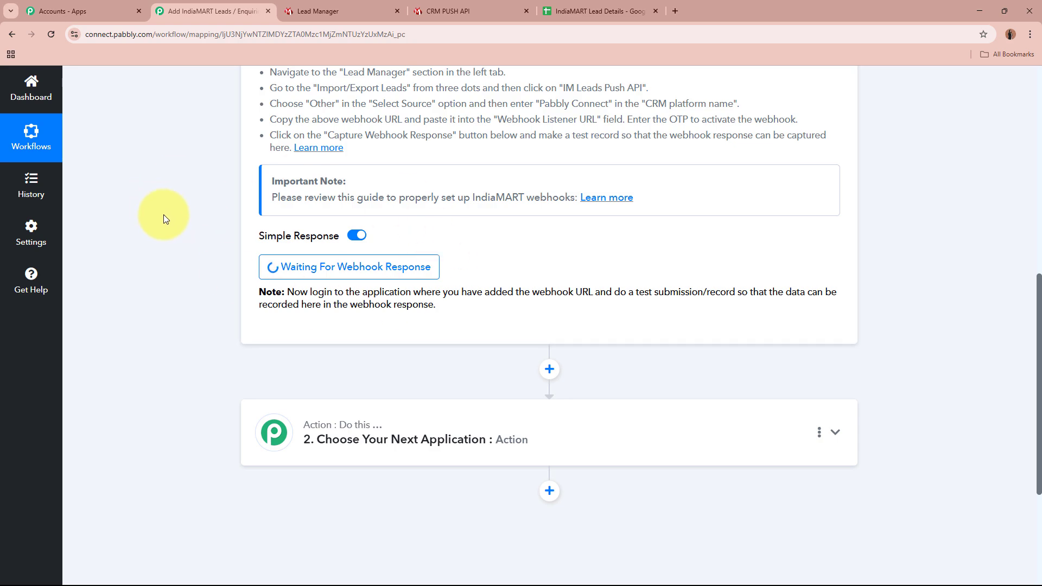
pyautogui.scroll(9, 164, 214)
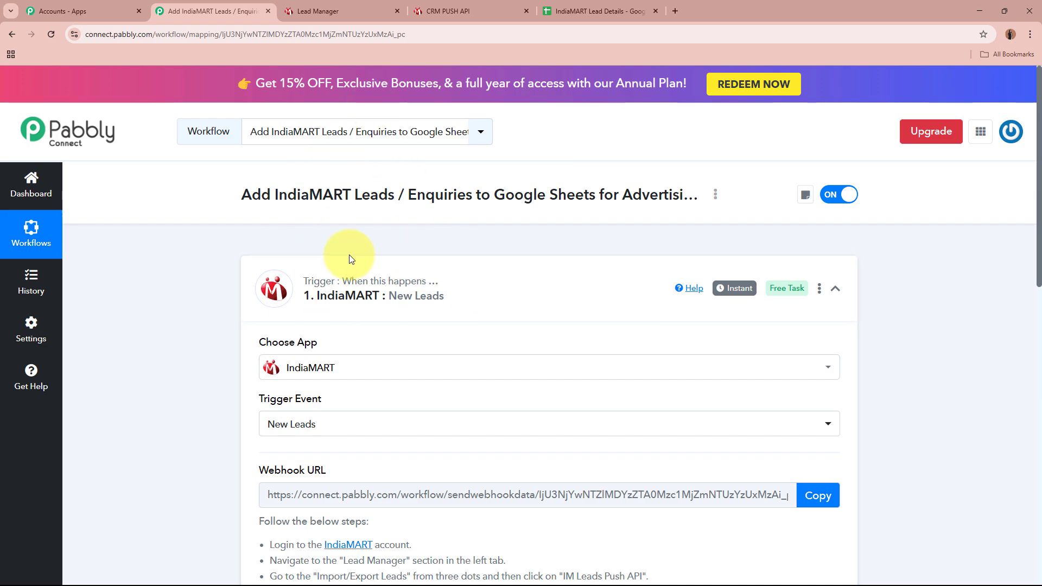
pyautogui.click(304, 17)
pyautogui.click(569, 184)
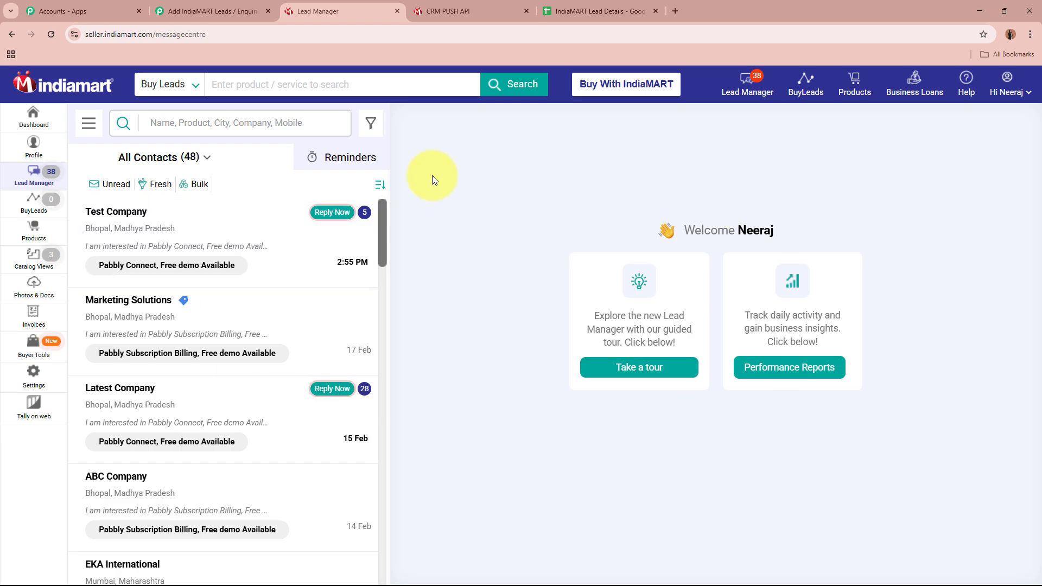
pyautogui.click(212, 10)
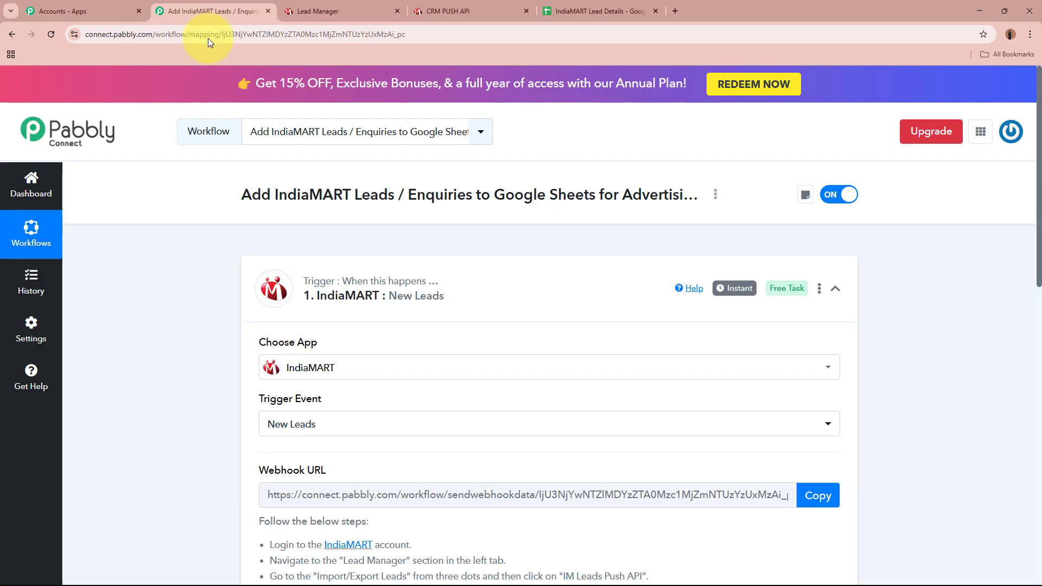
pyautogui.scroll(-5, 210, 341)
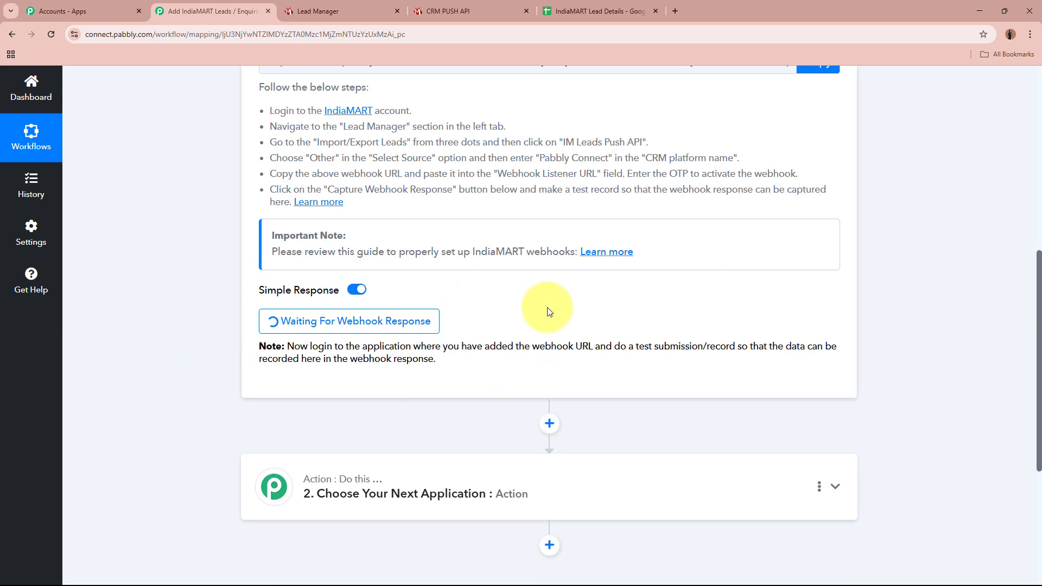
pyautogui.scroll(8, 549, 310)
pyautogui.click(304, 10)
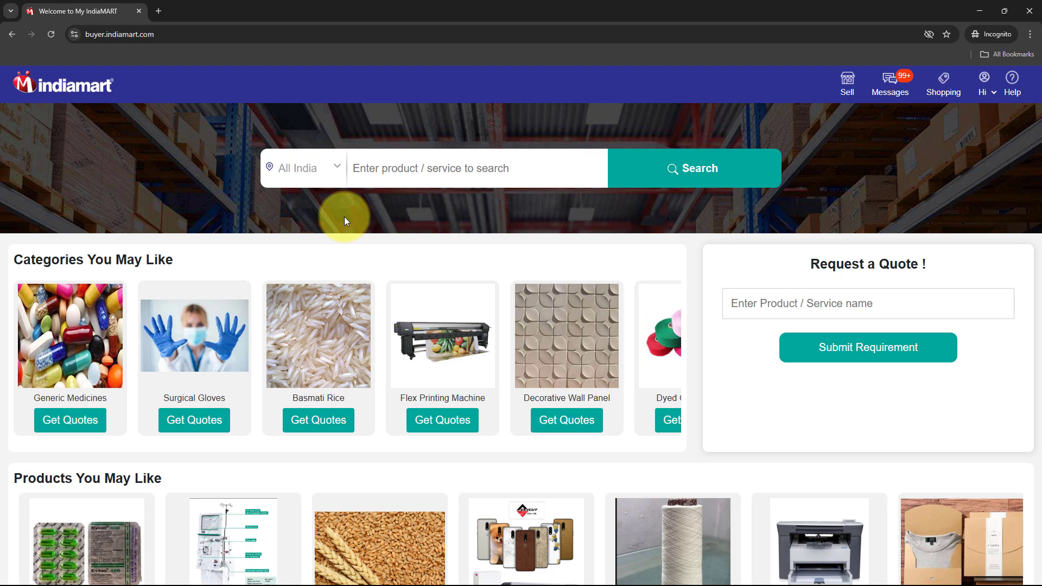
# Search the IndiaMART buyer site for Magnet Brains and choose the suggestion magnet brains software technology pvt ltd.
pyautogui.click(421, 166)
pyautogui.write('Magnet B')
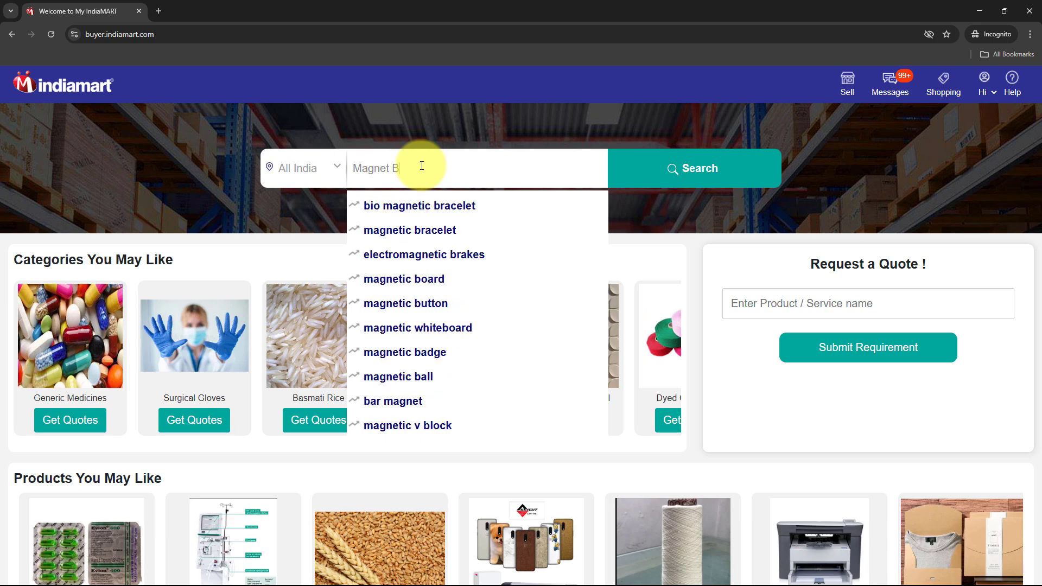
pyautogui.write('rains')
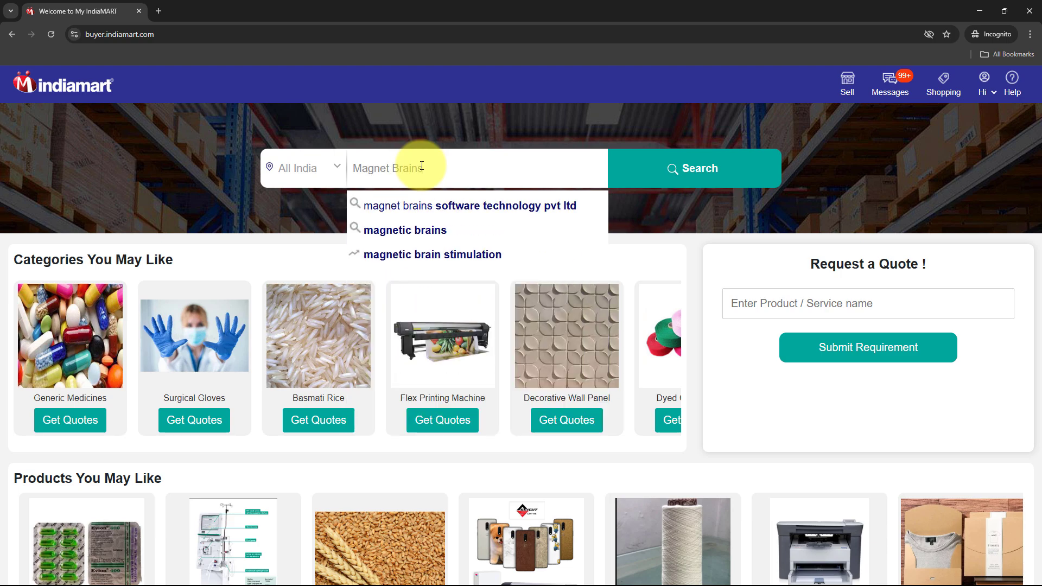
pyautogui.click(419, 205)
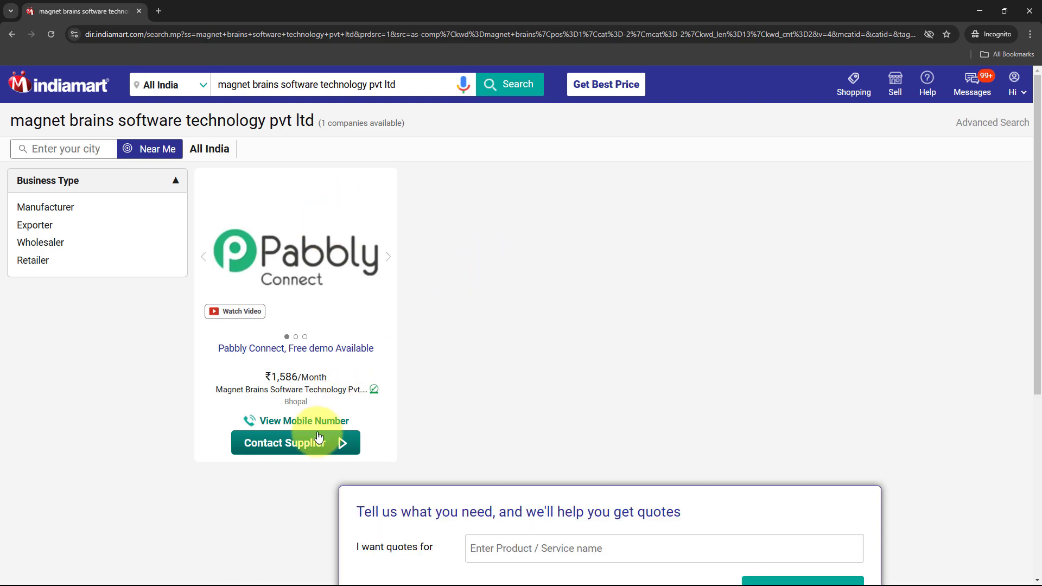
# Contact the Pabbly Connect supplier with the message "Looking for digital marketing services for my brand." and continue to the details form.
pyautogui.click(316, 447)
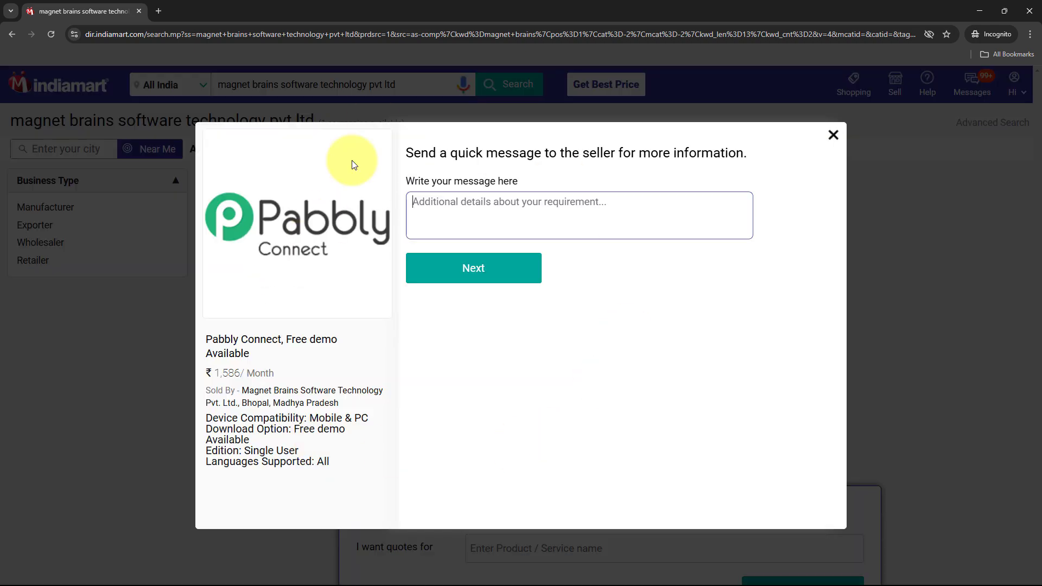
pyautogui.click(557, 208)
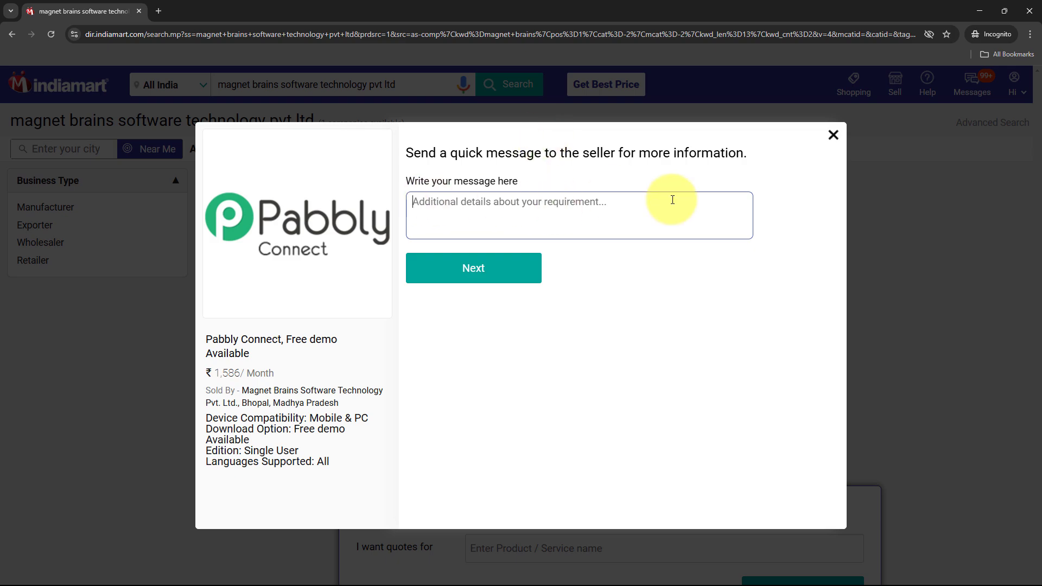
pyautogui.write('Looking for digital marketing services for my brand.')
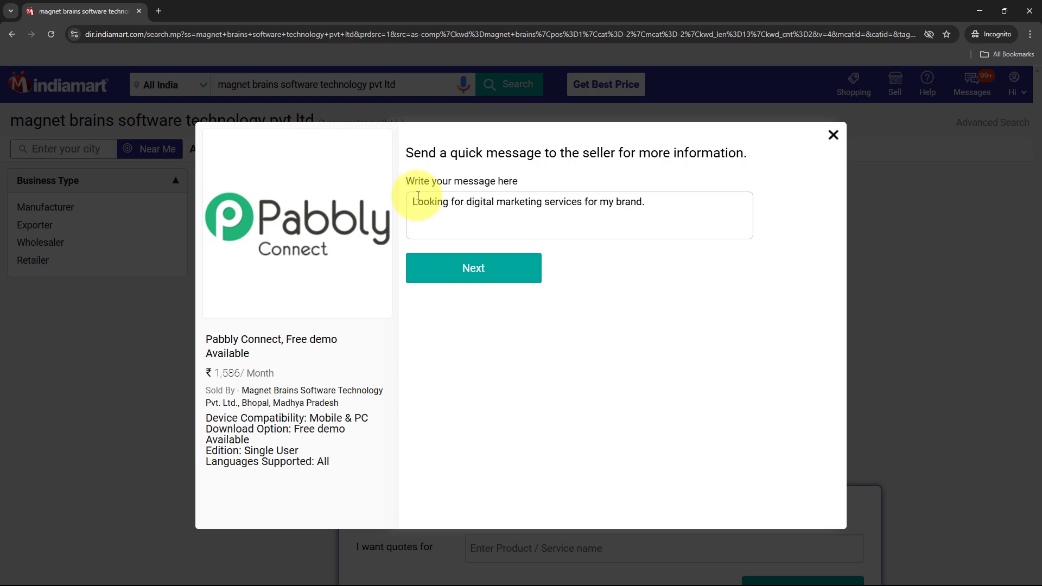
pyautogui.moveTo(413, 202); pyautogui.dragTo(650, 201)
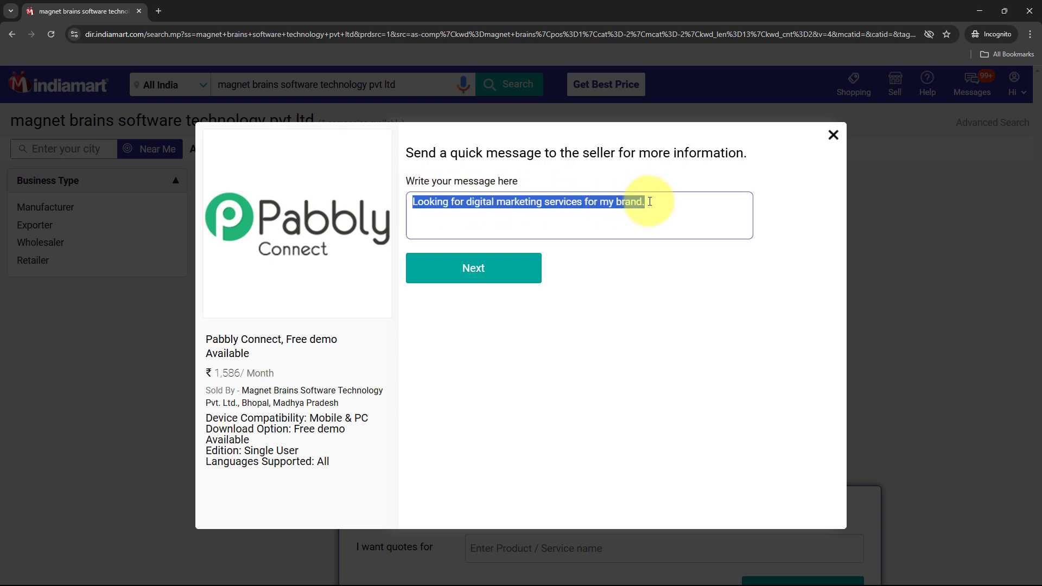
pyautogui.click(626, 292)
pyautogui.click(517, 265)
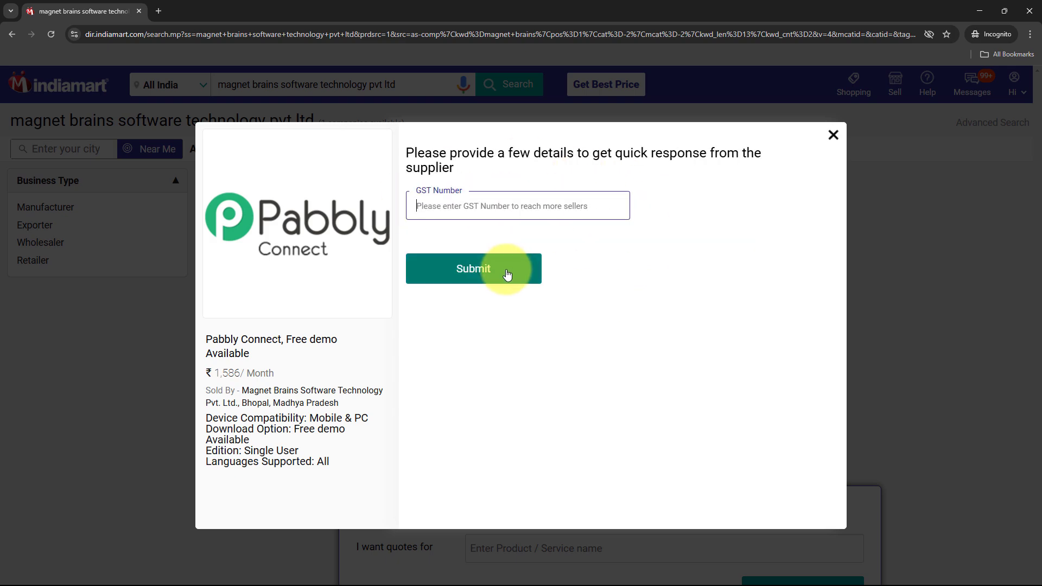
# Enter the GST number and submit the test enquiry to the supplier.
pyautogui.write('12345678900000')
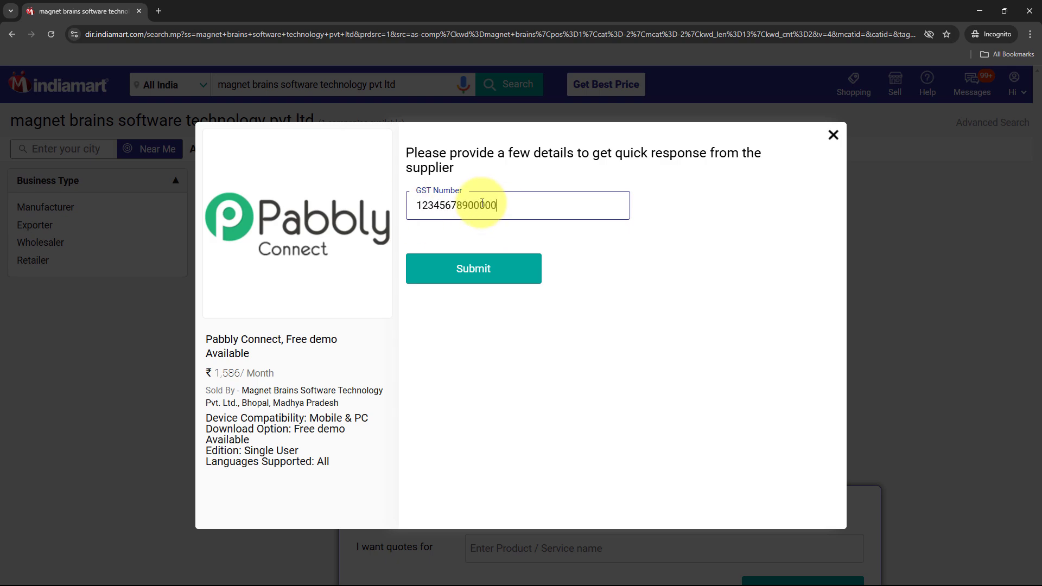
pyautogui.click(477, 265)
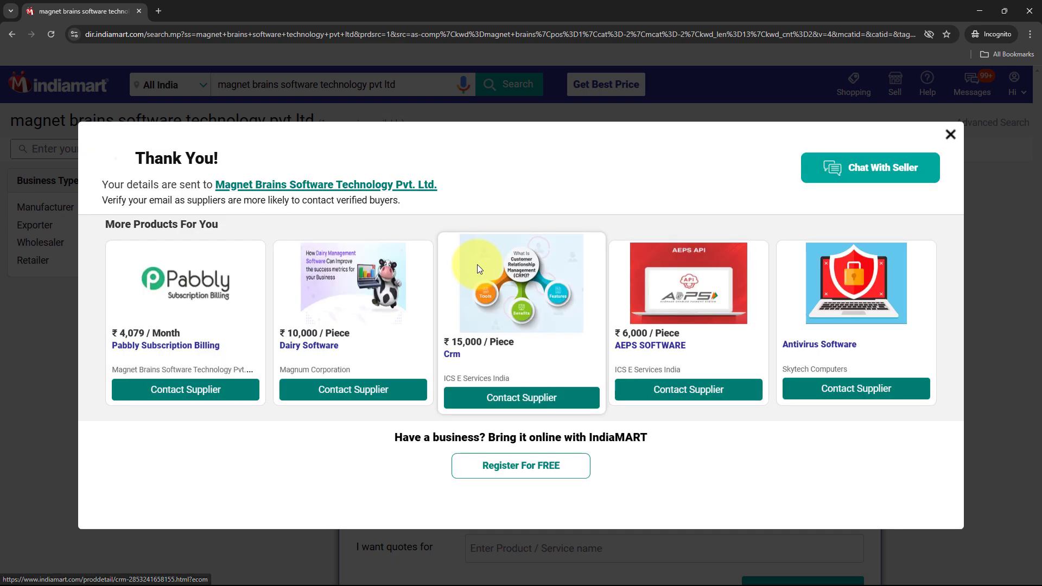
pyautogui.moveTo(103, 170); pyautogui.dragTo(232, 162)
pyautogui.click(510, 165)
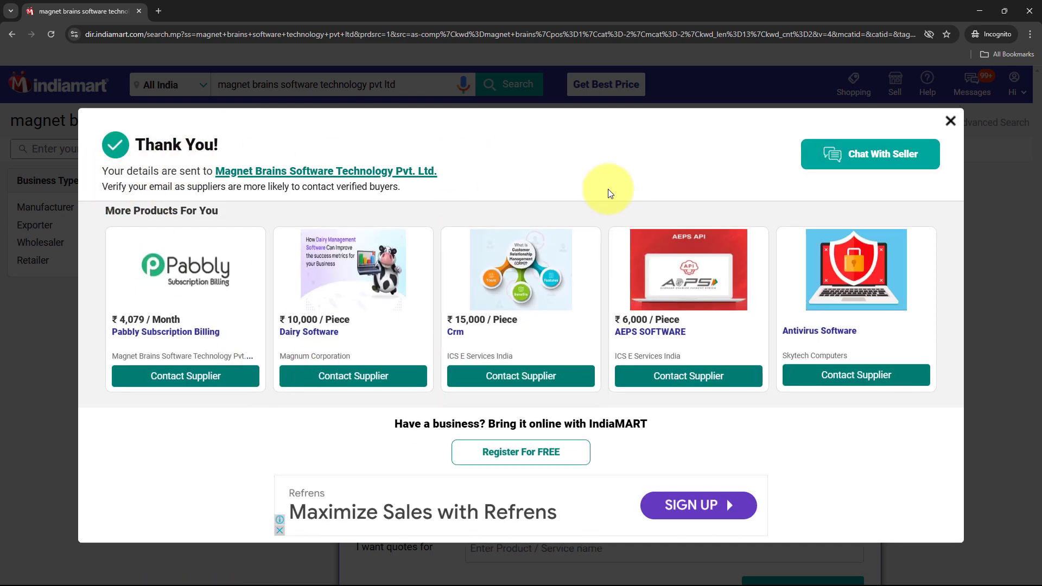
# Return to the Pabbly Connect workflow and examine the webhook response captured from the test lead.
pyautogui.click(980, 20)
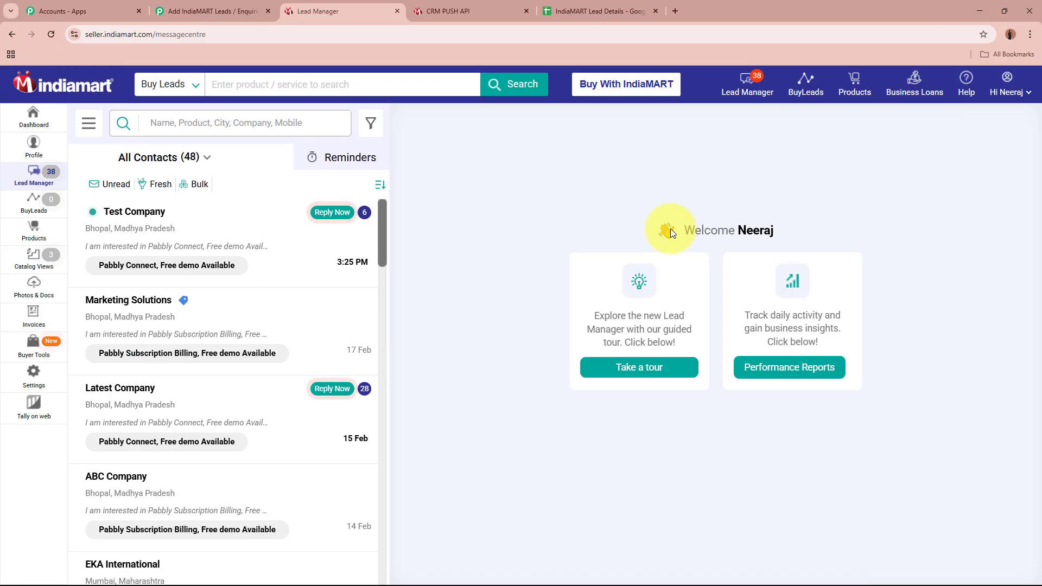
pyautogui.click(212, 10)
pyautogui.scroll(-1, 189, 294)
pyautogui.scroll(-10, 189, 293)
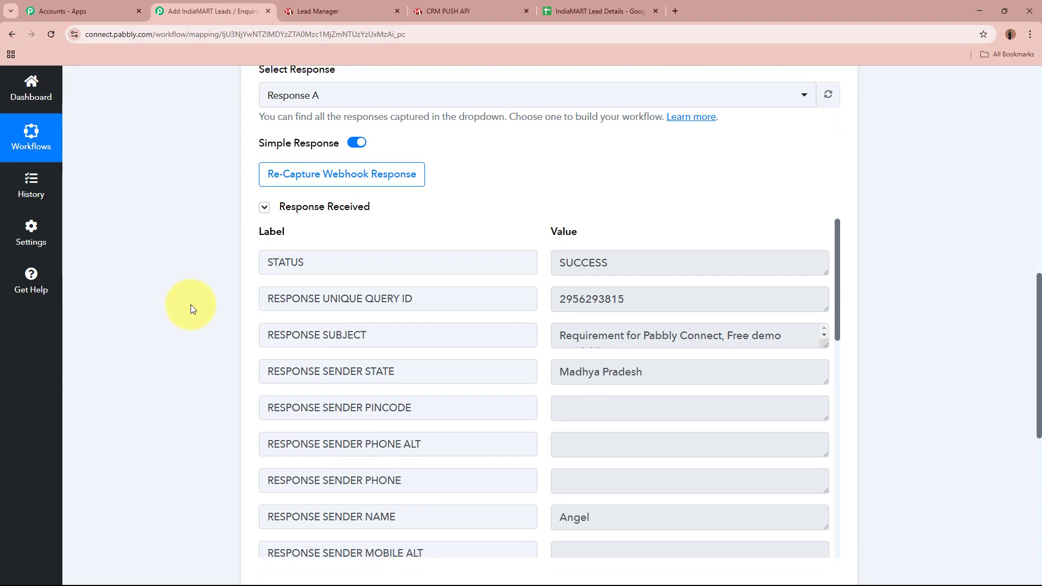
# Review the captured response's status, unique query ID, subject, sender state and sender name.
pyautogui.scroll(-2, 181, 285)
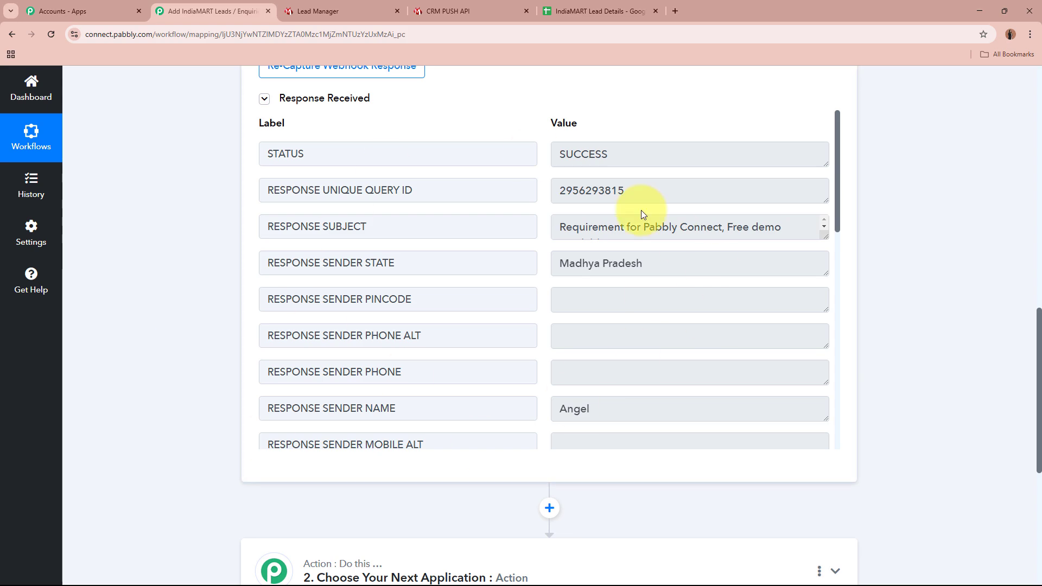
pyautogui.doubleClick(594, 152)
pyautogui.doubleClick(675, 182)
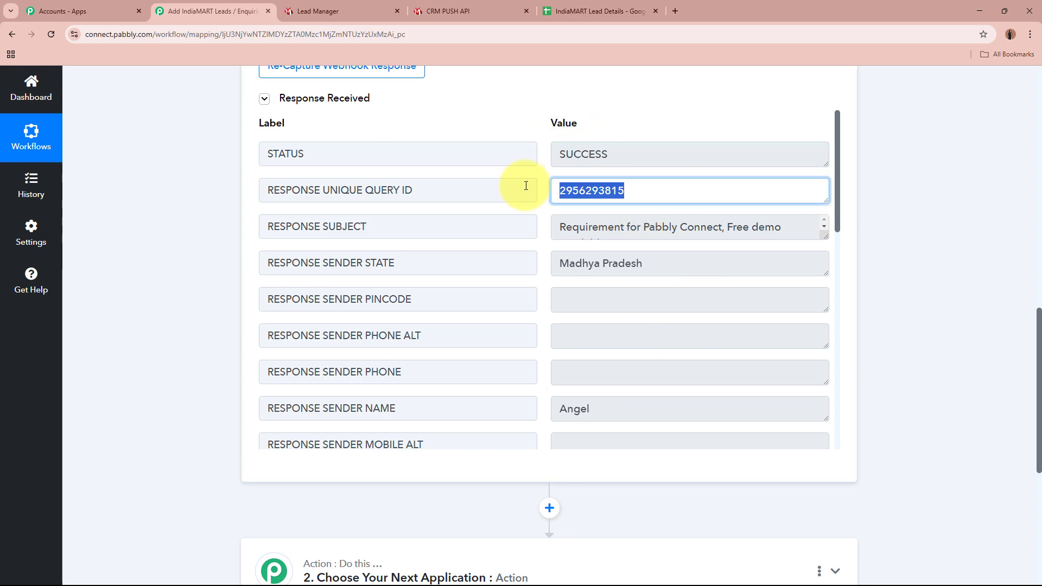
pyautogui.doubleClick(564, 228)
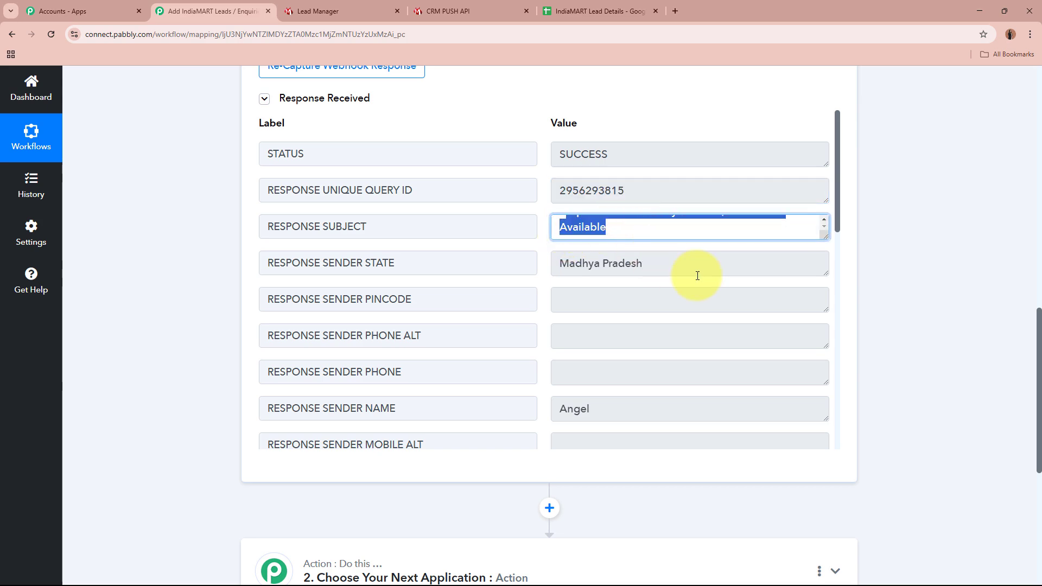
pyautogui.doubleClick(668, 262)
pyautogui.doubleClick(639, 409)
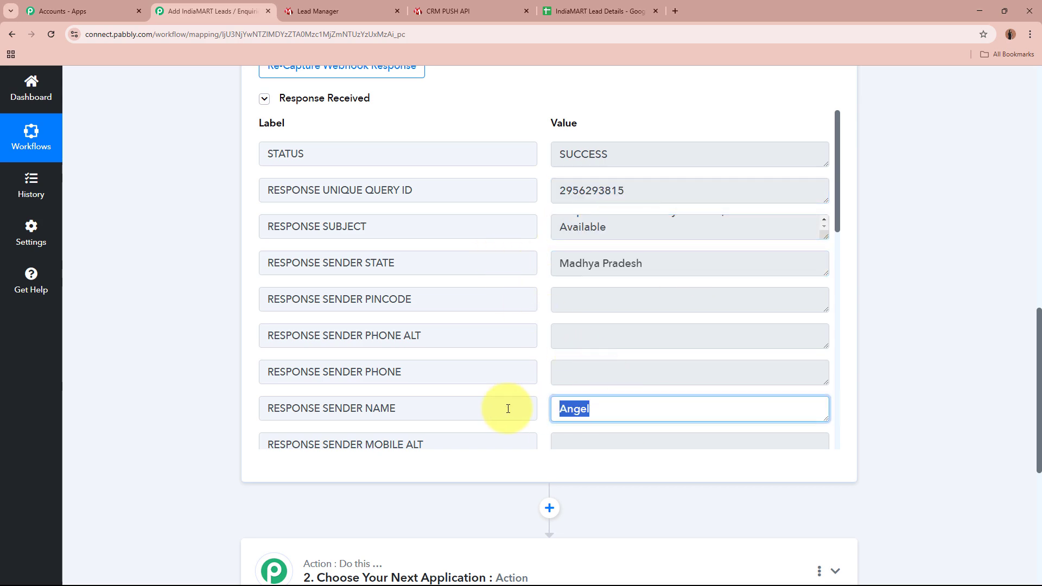
pyautogui.click(889, 383)
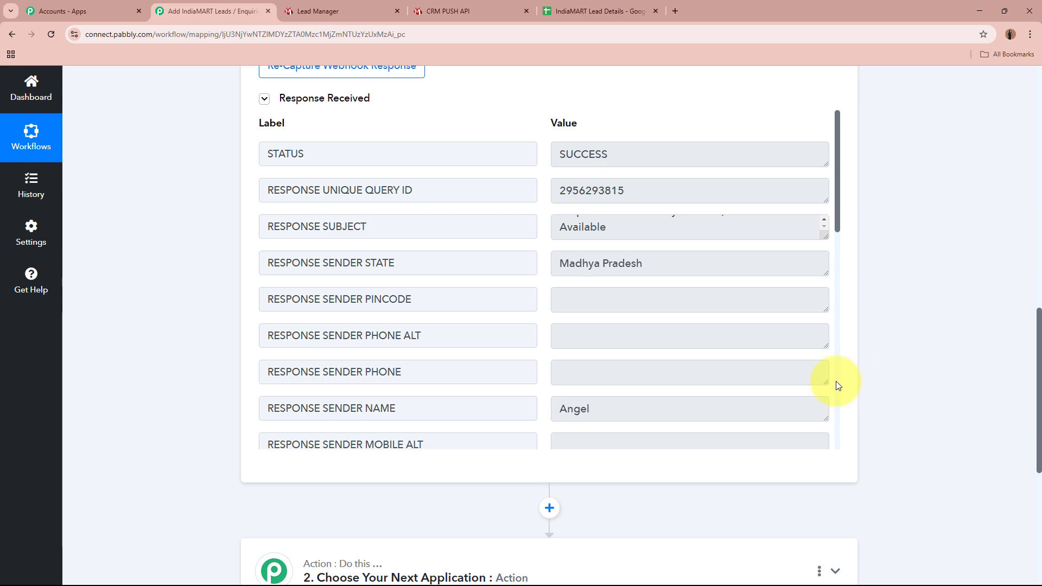
# Review the sender's mobile, email, country, company, city and address in the captured response.
pyautogui.scroll(-6, 836, 381)
pyautogui.moveTo(658, 156); pyautogui.dragTo(486, 158)
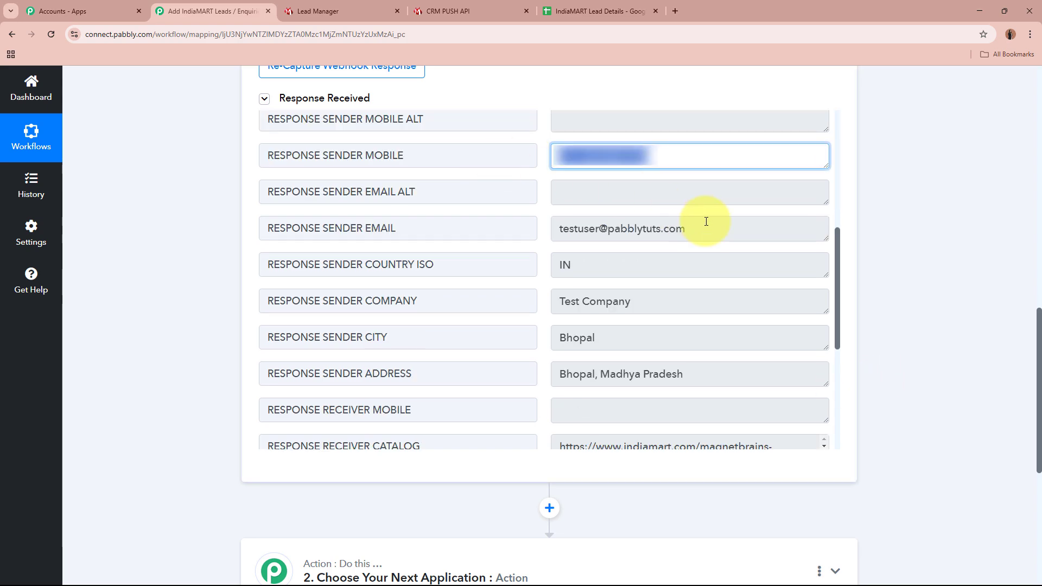
pyautogui.moveTo(700, 225); pyautogui.dragTo(539, 229)
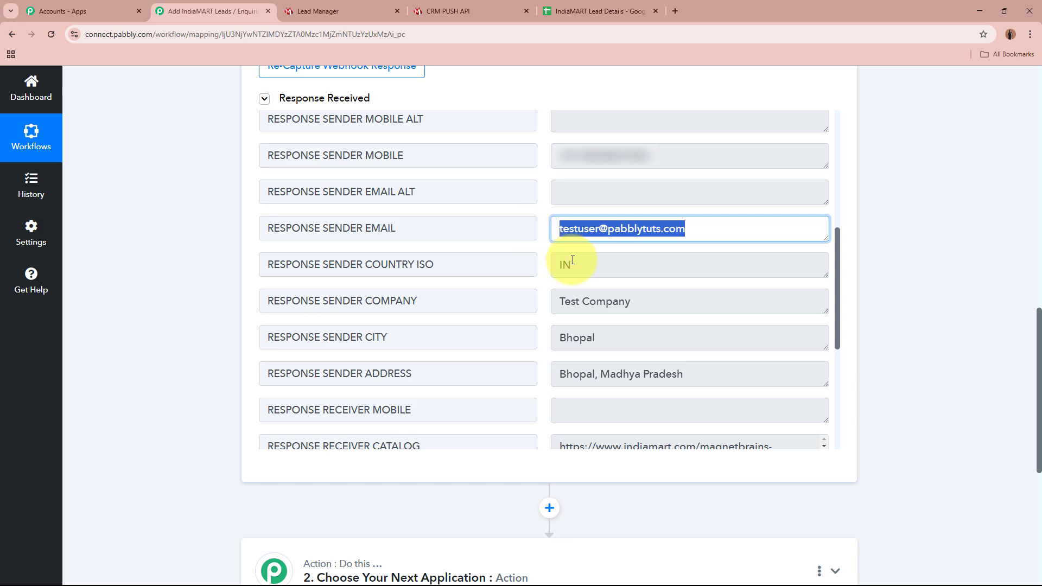
pyautogui.moveTo(573, 265); pyautogui.dragTo(543, 269)
pyautogui.moveTo(662, 305); pyautogui.dragTo(560, 293)
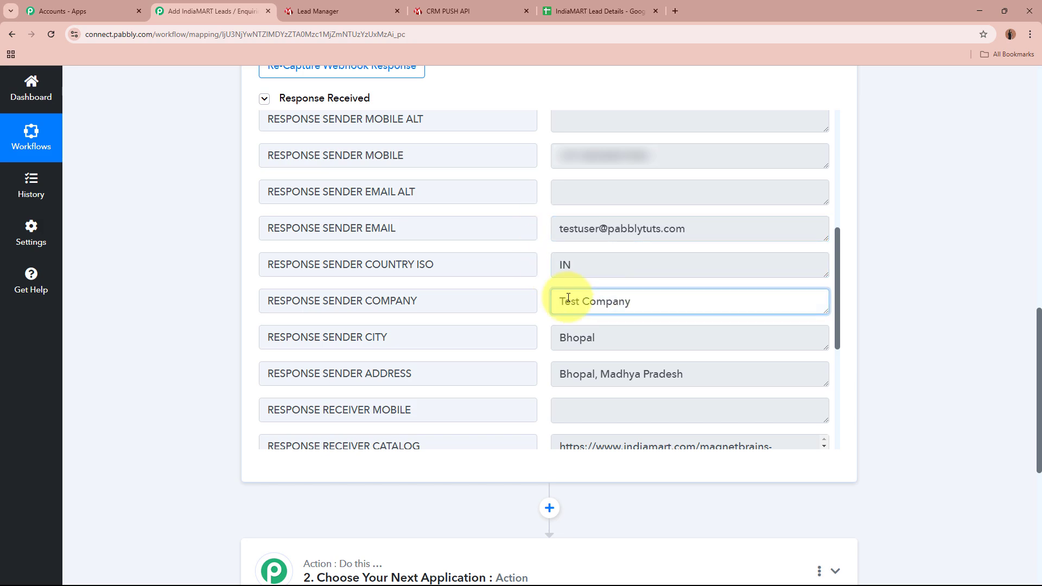
pyautogui.moveTo(579, 342); pyautogui.dragTo(564, 339)
pyautogui.moveTo(697, 373); pyautogui.dragTo(504, 373)
pyautogui.click(717, 372)
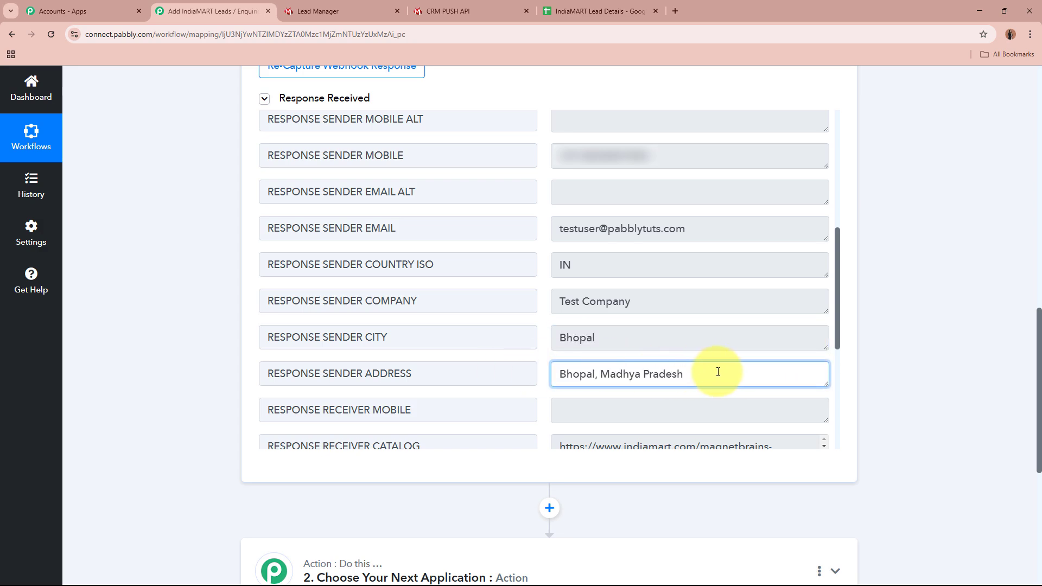
# Examine the query time, product name and full query message at the end of the captured response.
pyautogui.scroll(-5, 718, 372)
pyautogui.moveTo(691, 239); pyautogui.dragTo(581, 251)
pyautogui.click(765, 280)
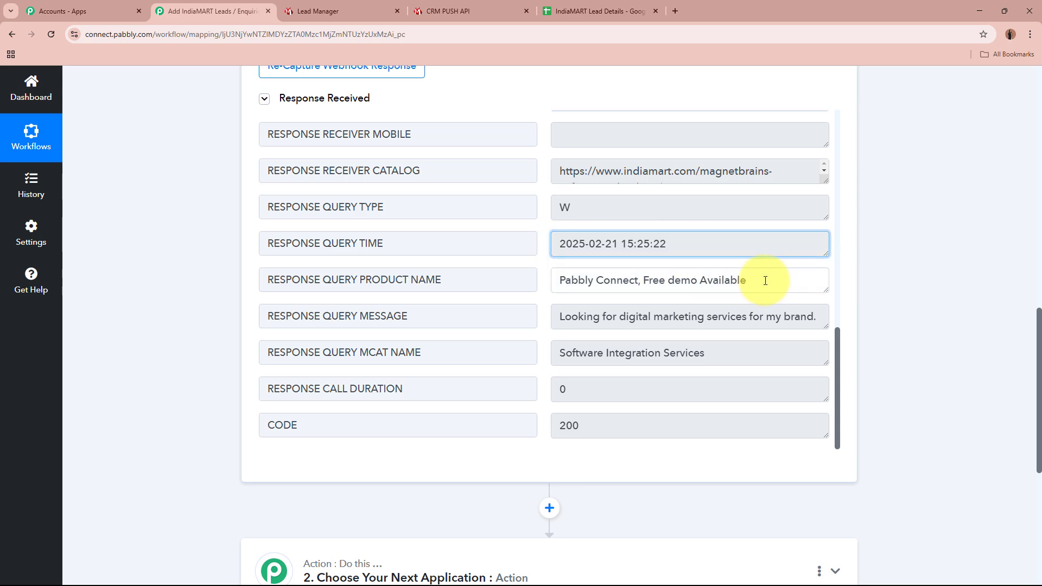
pyautogui.moveTo(765, 281); pyautogui.dragTo(510, 284)
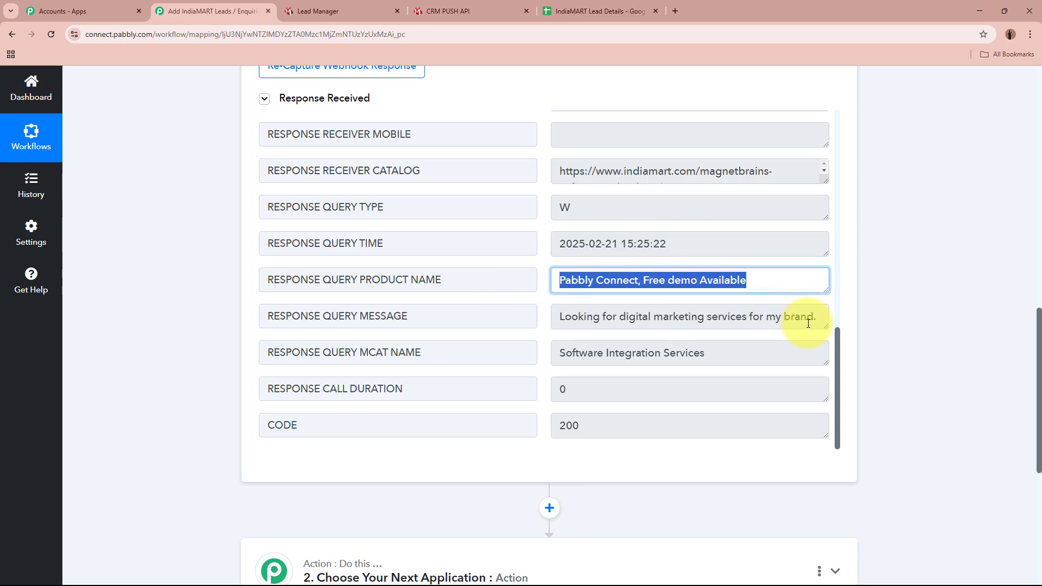
pyautogui.moveTo(820, 325); pyautogui.dragTo(811, 365)
pyautogui.moveTo(562, 319); pyautogui.dragTo(810, 318)
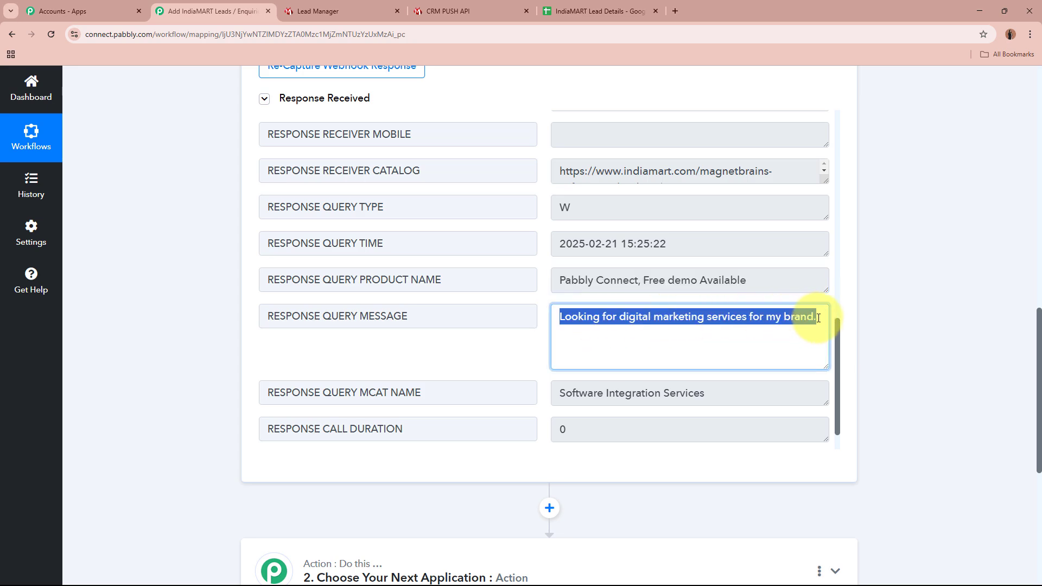
pyautogui.click(815, 318)
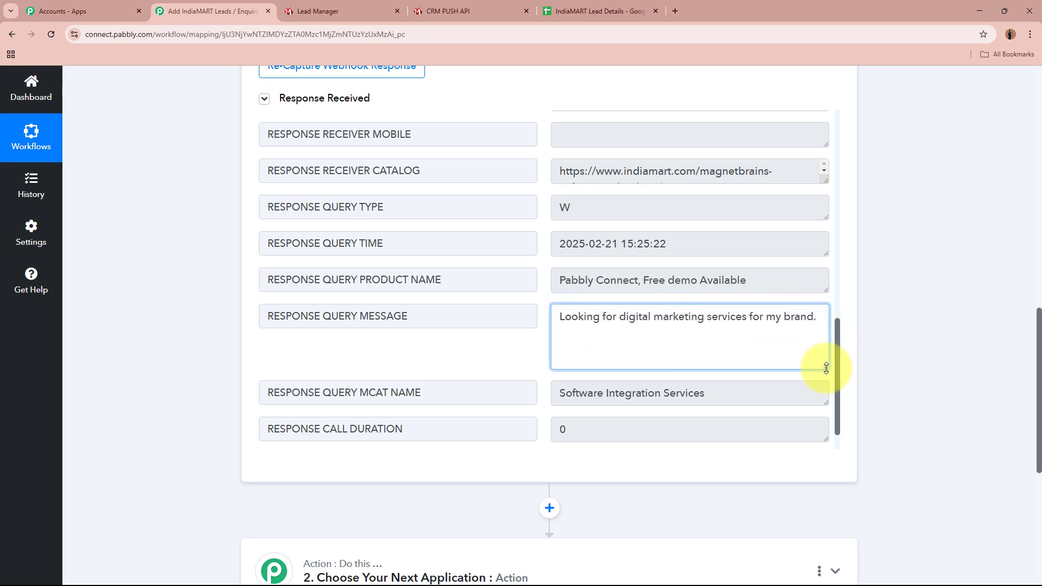
pyautogui.moveTo(826, 369); pyautogui.dragTo(826, 326)
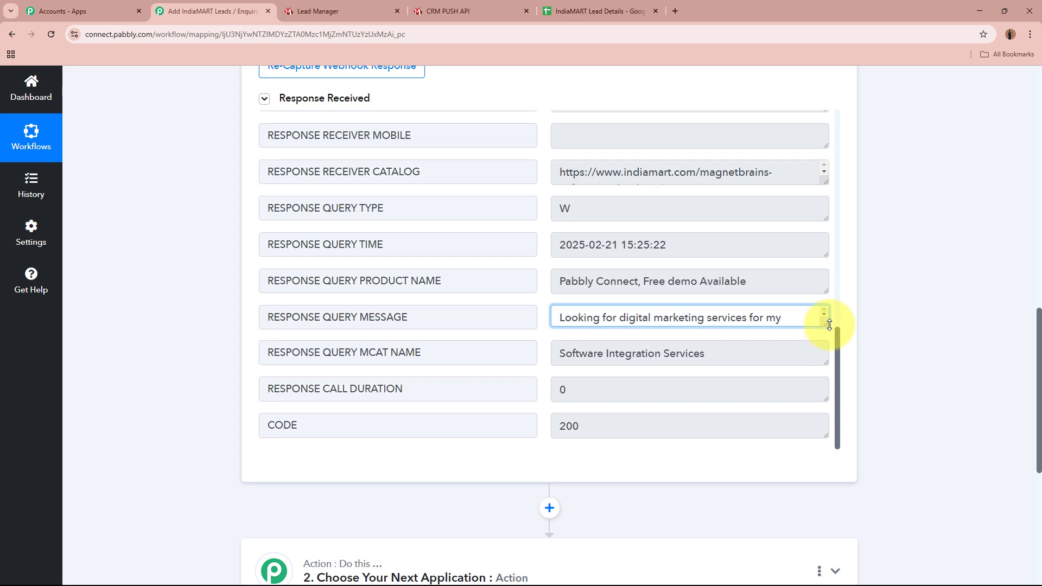
pyautogui.click(898, 333)
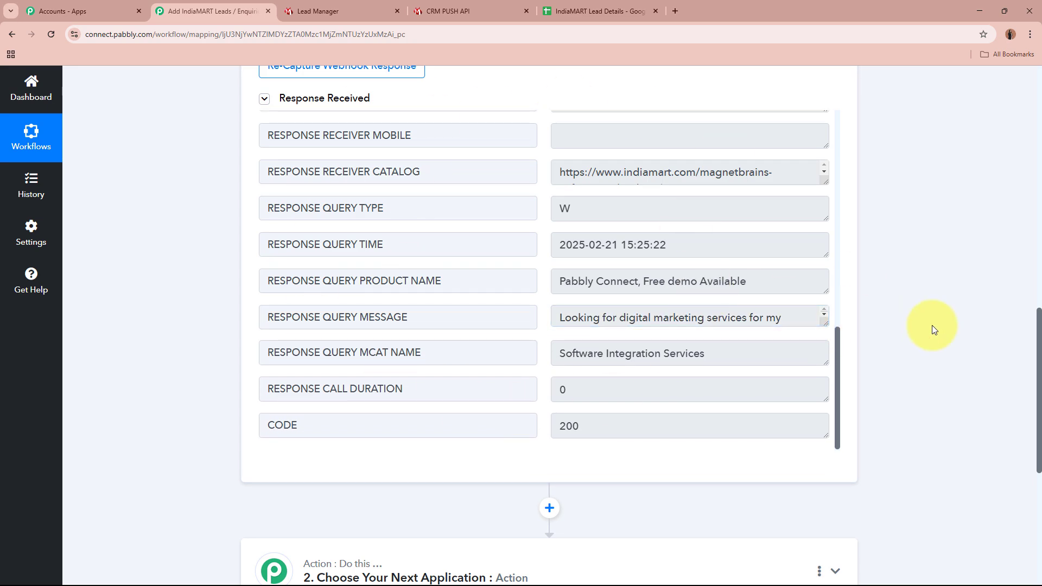
# Collapse the IndiaMART trigger step and review the lead columns in the IndiaMART Lead Details spreadsheet.
pyautogui.scroll(15, 933, 325)
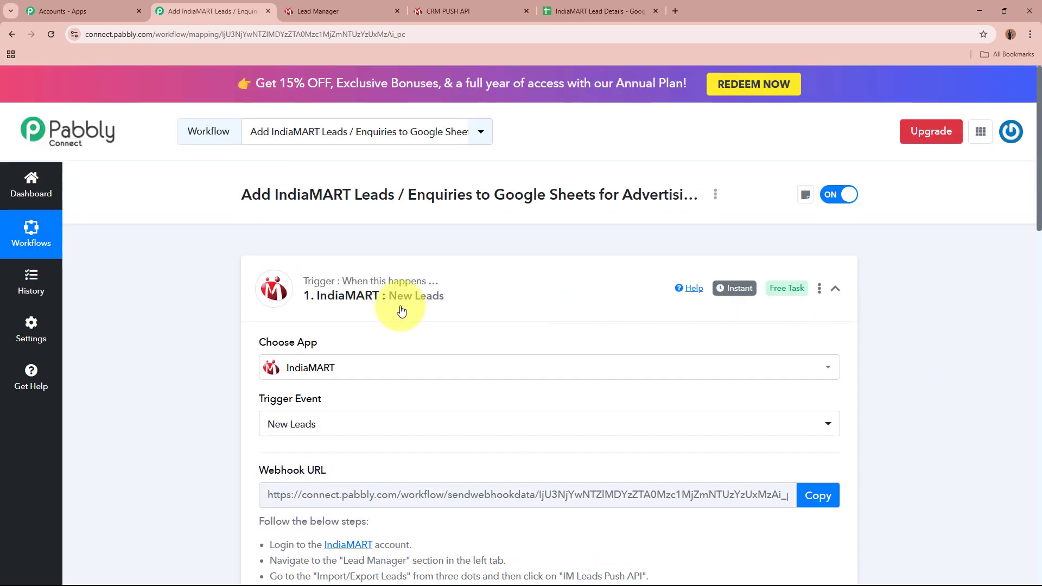
pyautogui.click(572, 293)
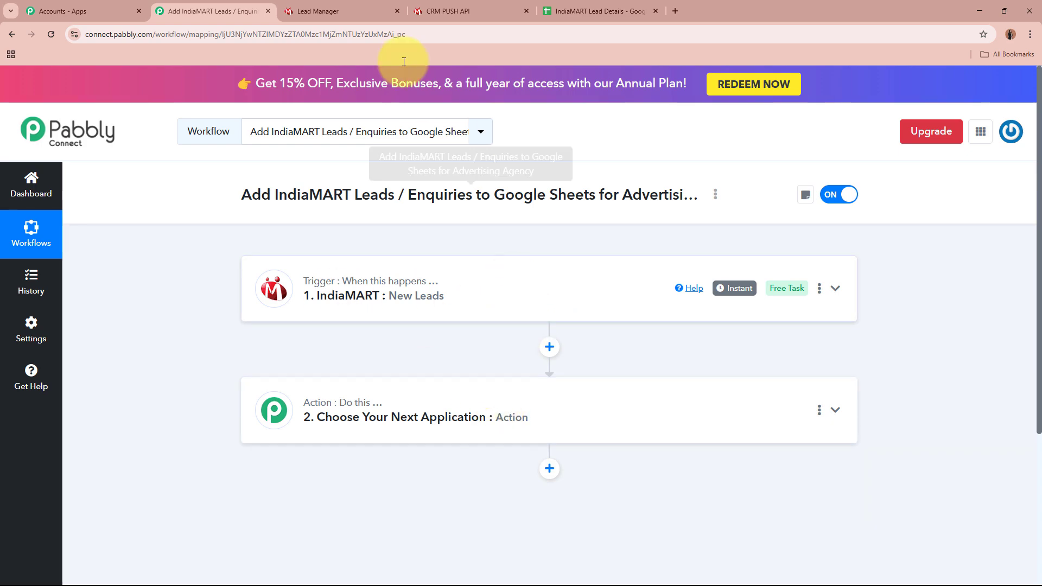
pyautogui.click(328, 8)
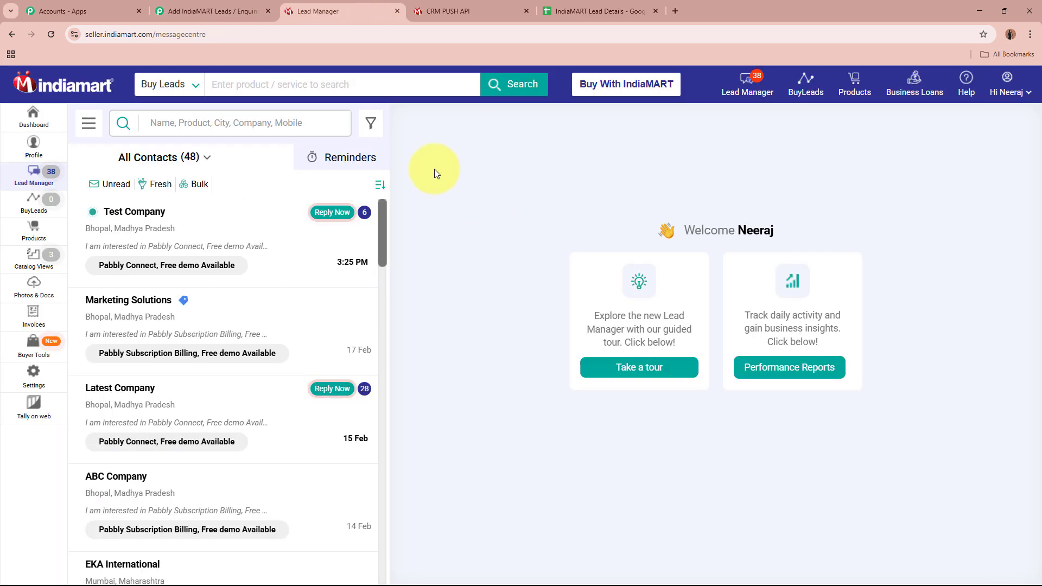
pyautogui.click(628, 9)
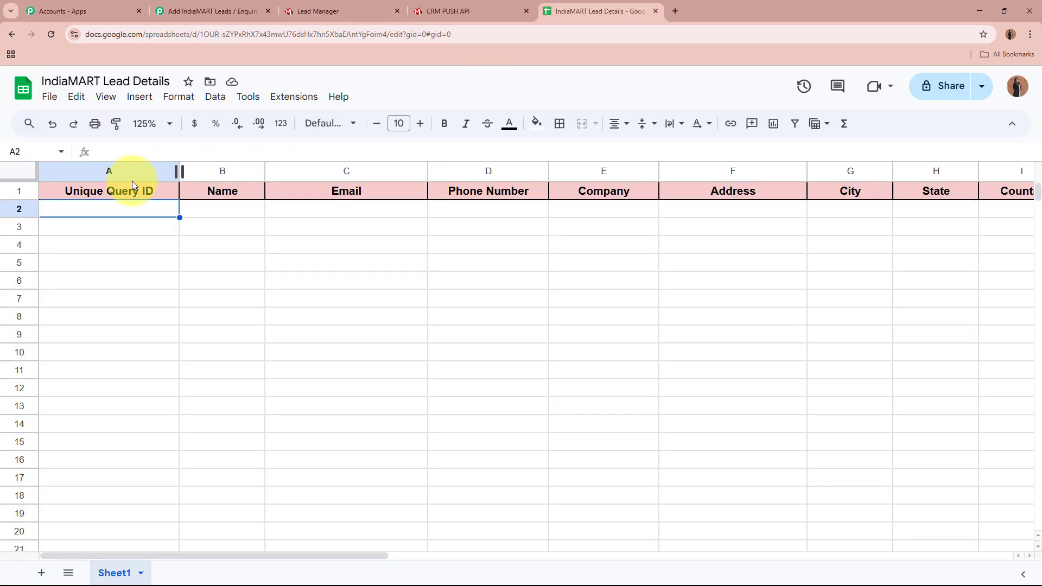
pyautogui.moveTo(161, 213); pyautogui.dragTo(907, 228)
pyautogui.click(907, 226)
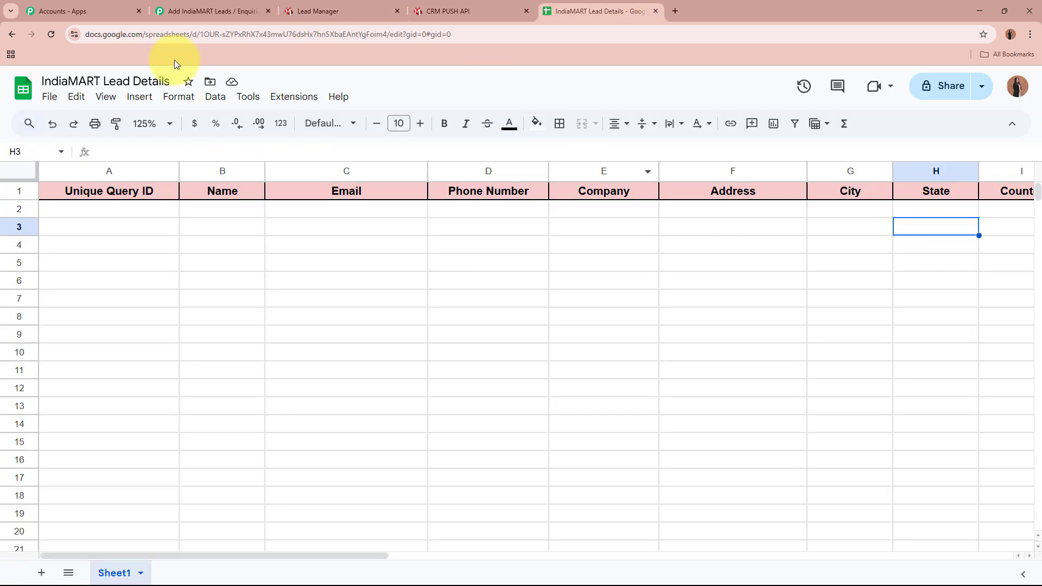
# In the Pabbly Connect workflow, set the action app to Google Sheets with the Add New Row event.
pyautogui.click(208, 12)
pyautogui.click(646, 395)
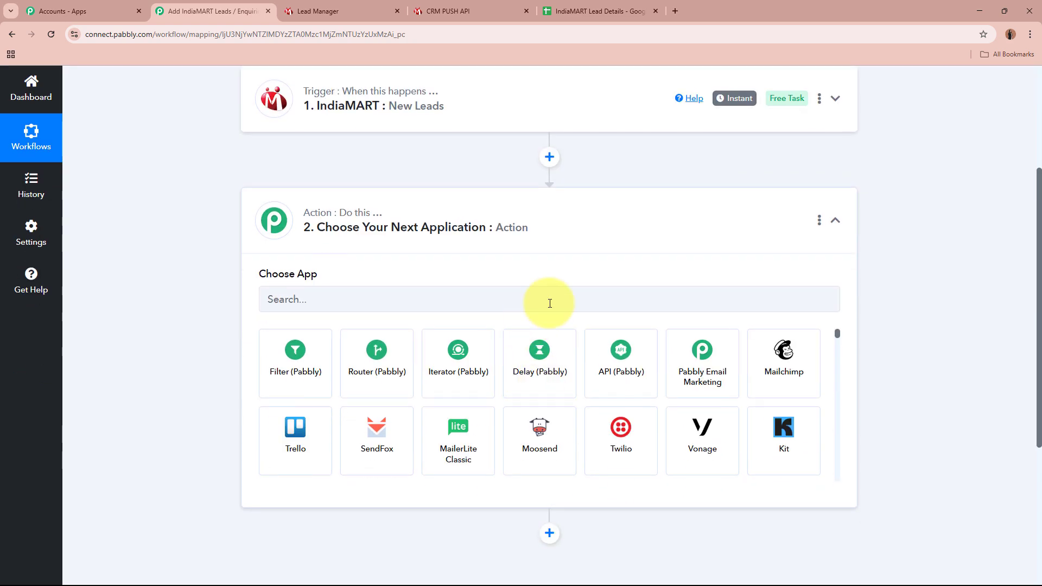
pyautogui.click(549, 303)
pyautogui.write('G')
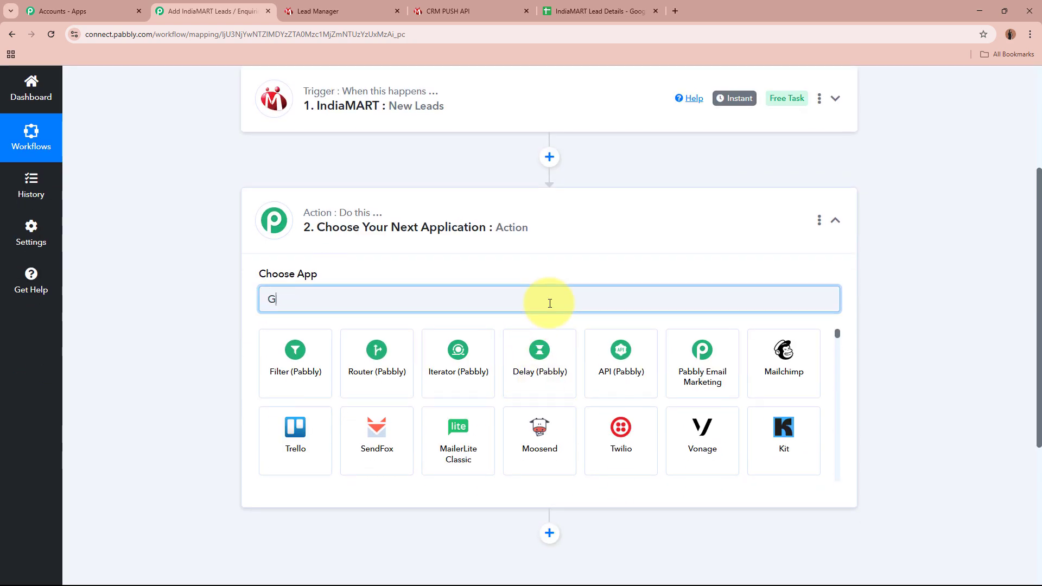
pyautogui.write('oogle')
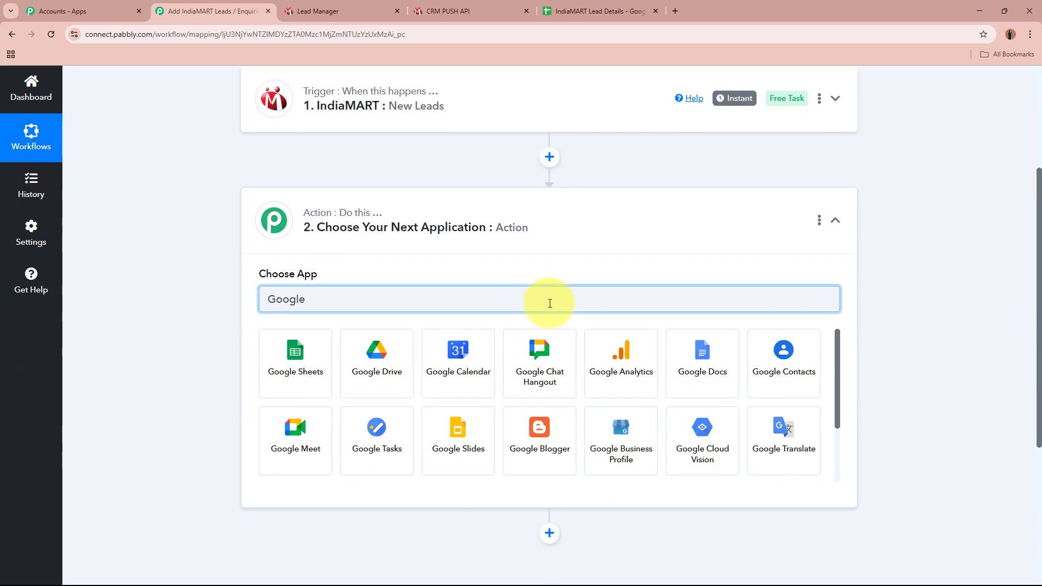
pyautogui.click(293, 380)
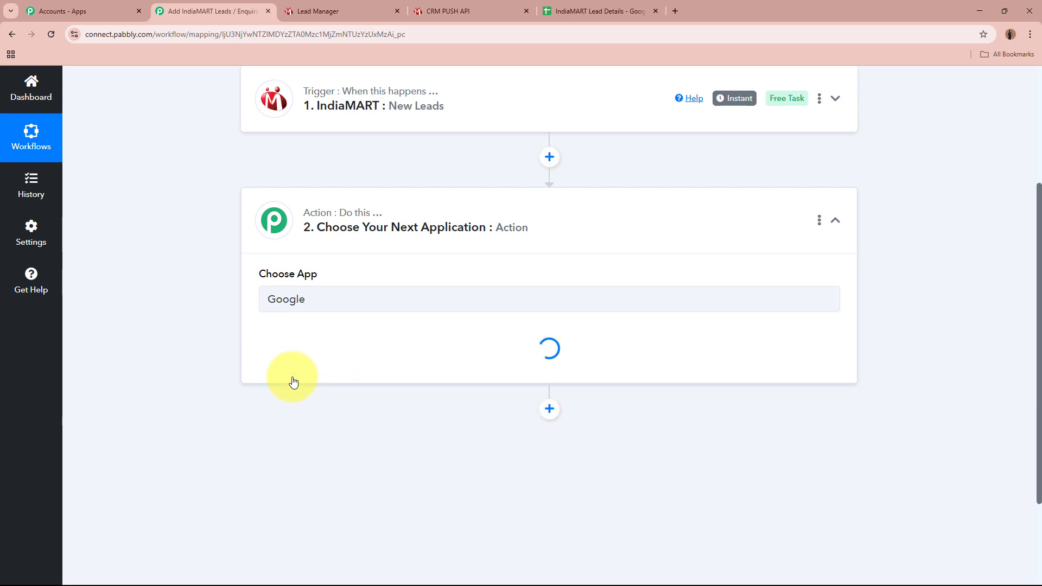
pyautogui.click(365, 351)
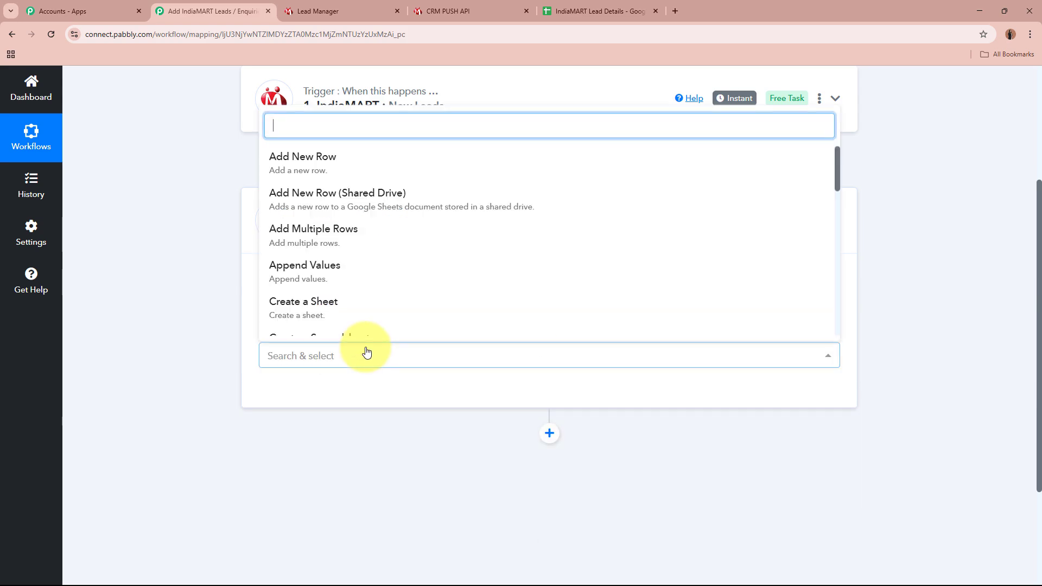
pyautogui.click(386, 160)
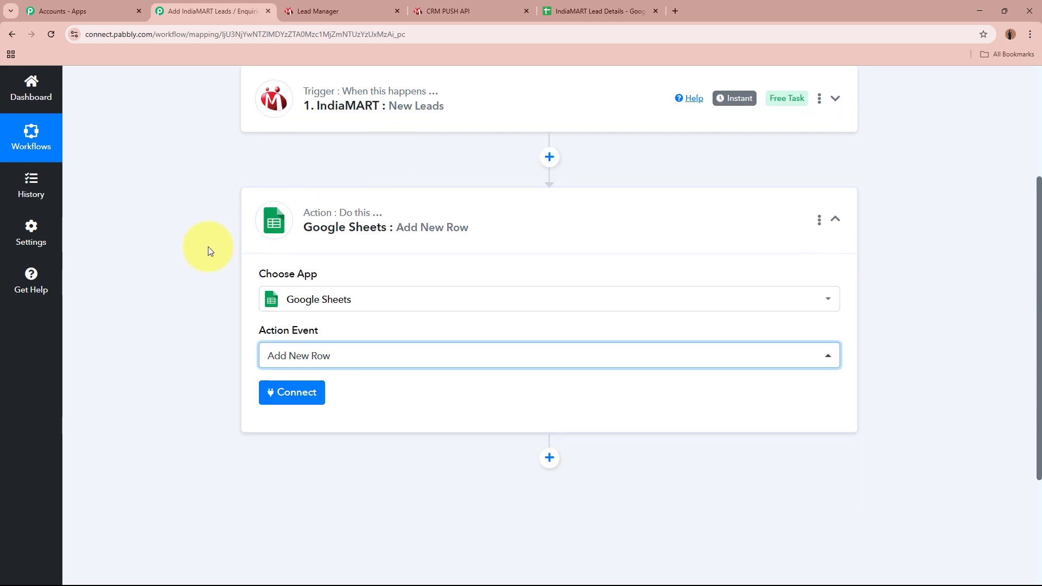
# Connect the action through a new Google Sheets connection, signing in with Google and allowing Pabbly Connect access.
pyautogui.click(286, 406)
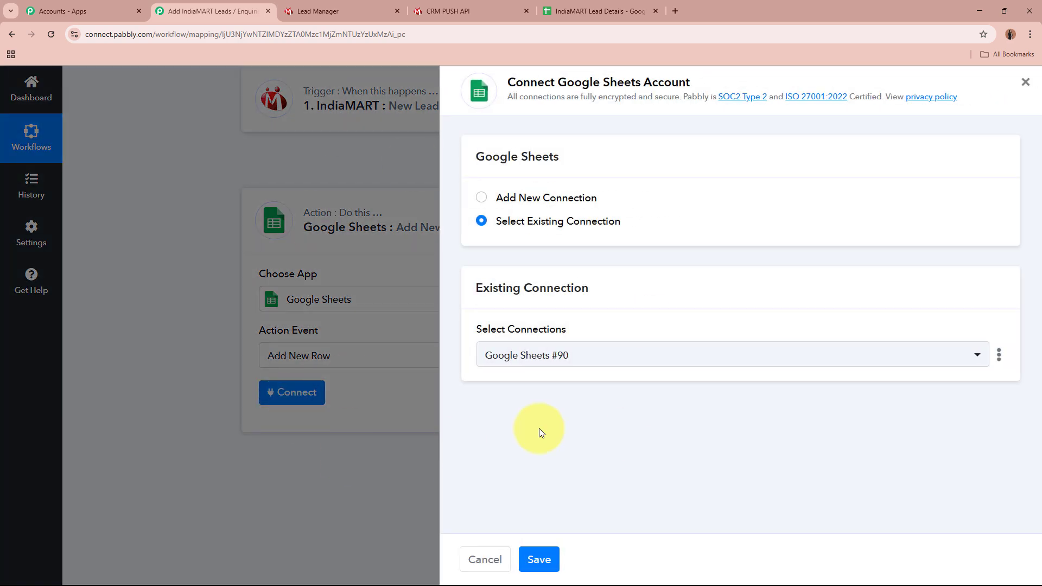
pyautogui.click(482, 199)
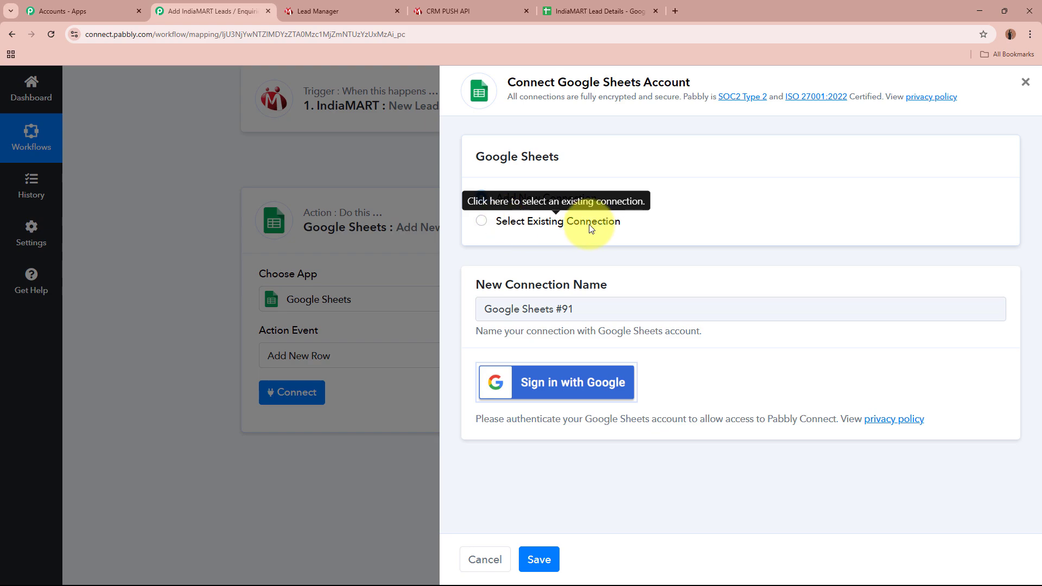
pyautogui.click(565, 387)
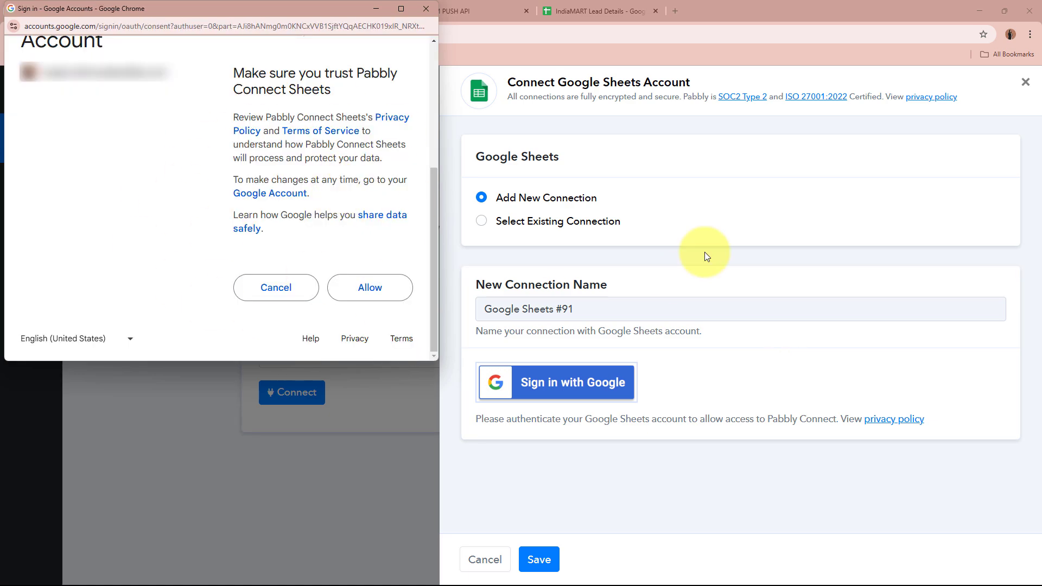
pyautogui.click(377, 301)
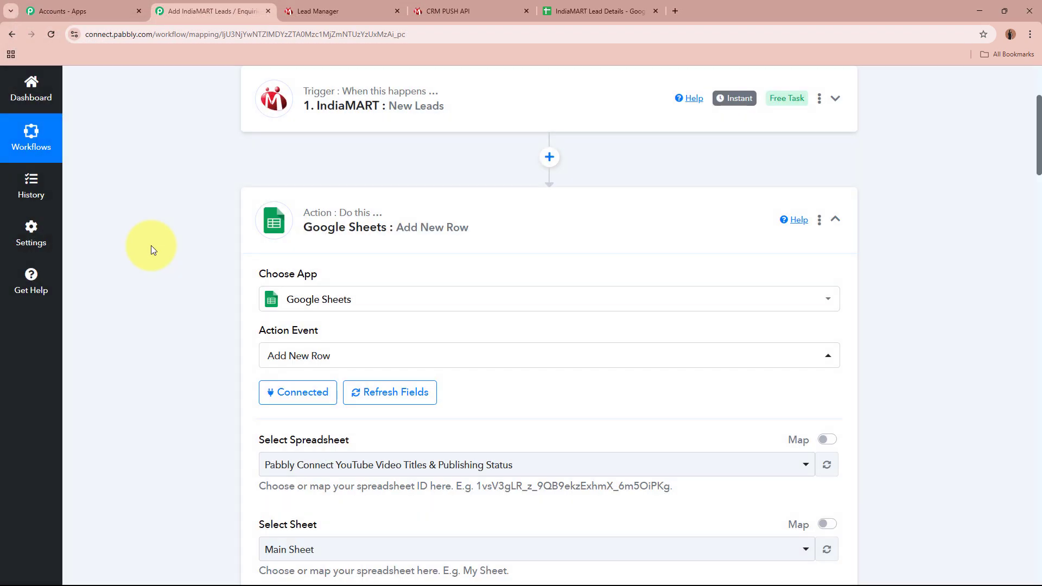
# Check the action's spreadsheet selection fields against the name and columns of the IndiaMART Lead Details spreadsheet.
pyautogui.scroll(-5, 150, 245)
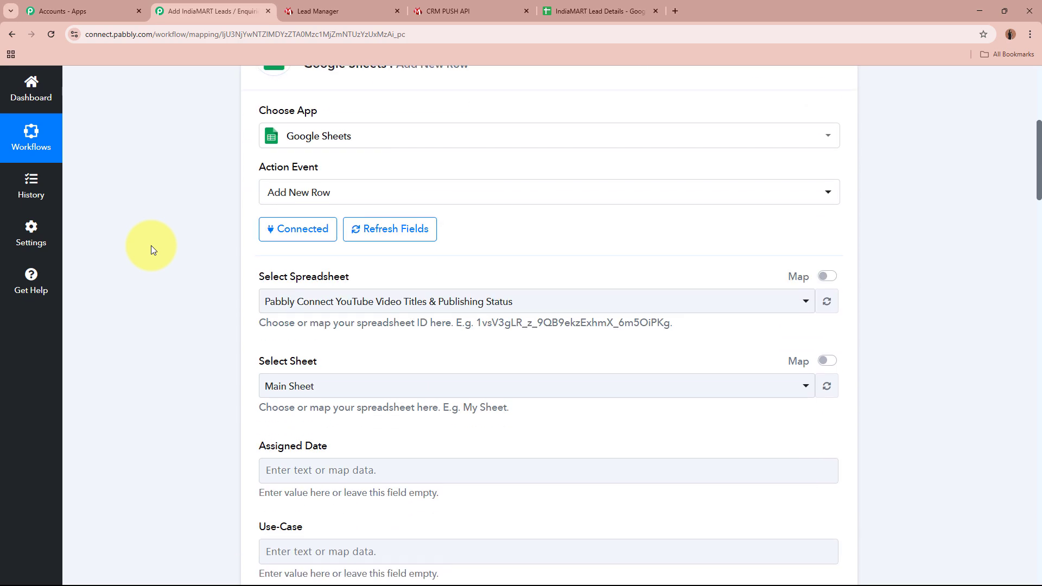
pyautogui.moveTo(250, 169); pyautogui.dragTo(353, 168)
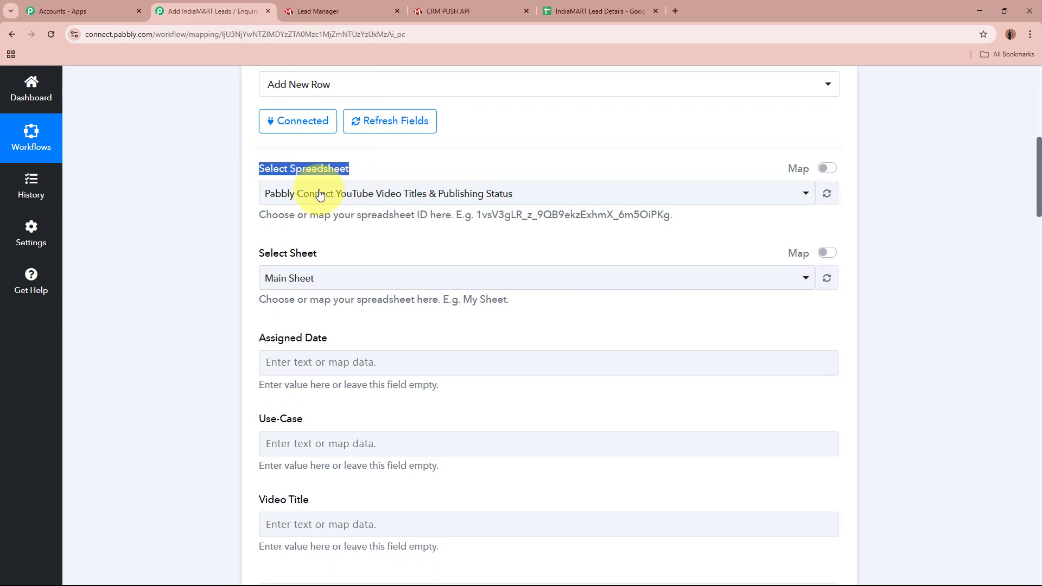
pyautogui.click(187, 224)
pyautogui.click(575, 12)
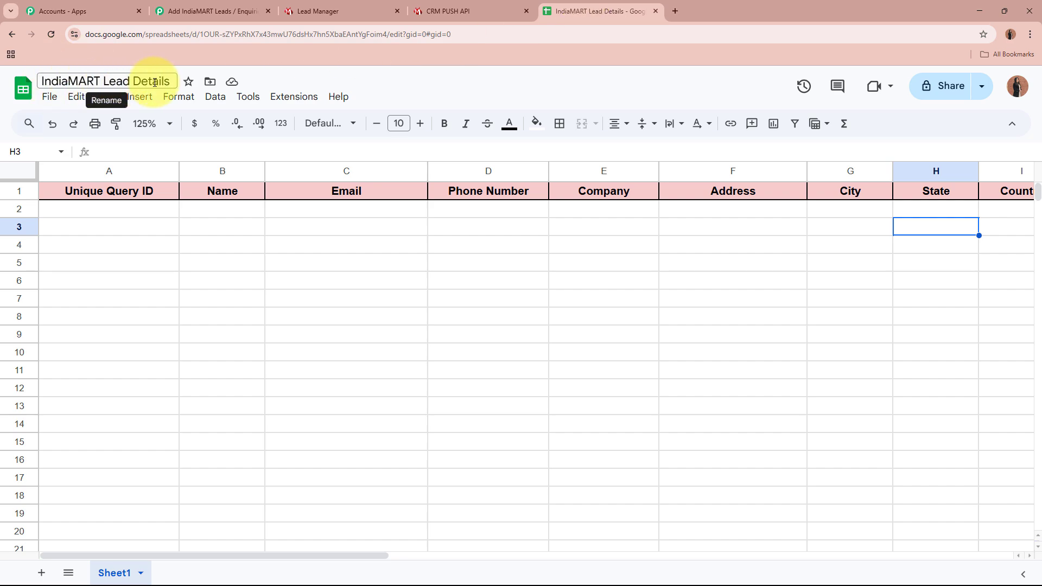
pyautogui.moveTo(108, 209); pyautogui.dragTo(926, 264)
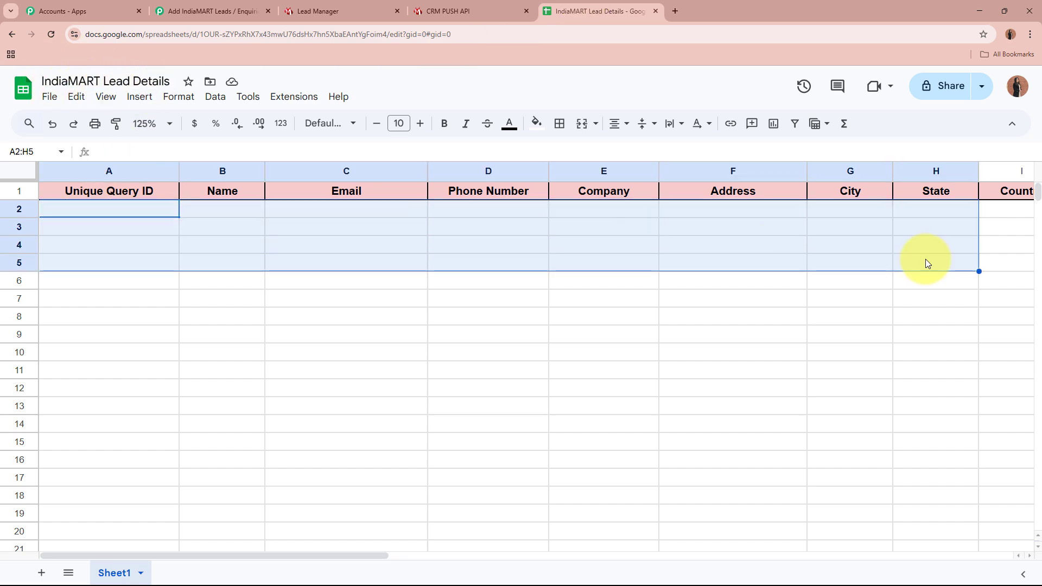
pyautogui.click(926, 264)
pyautogui.click(211, 9)
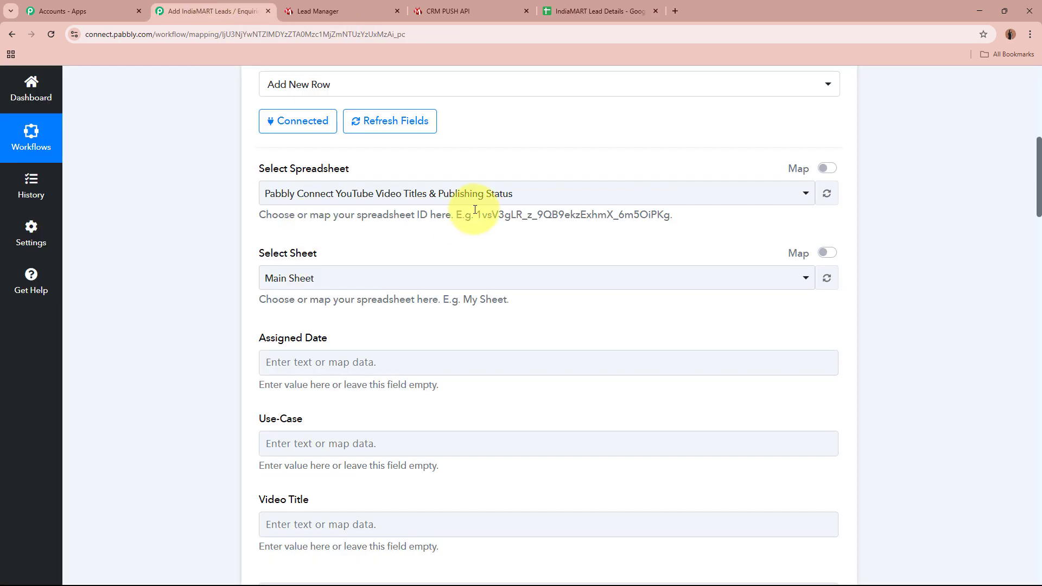
# Set the Google Sheets action's spreadsheet to IndiaMART Lead Details and its sheet to Sheet1, checking the sheet name in the spreadsheet.
pyautogui.click(455, 198)
pyautogui.click(460, 287)
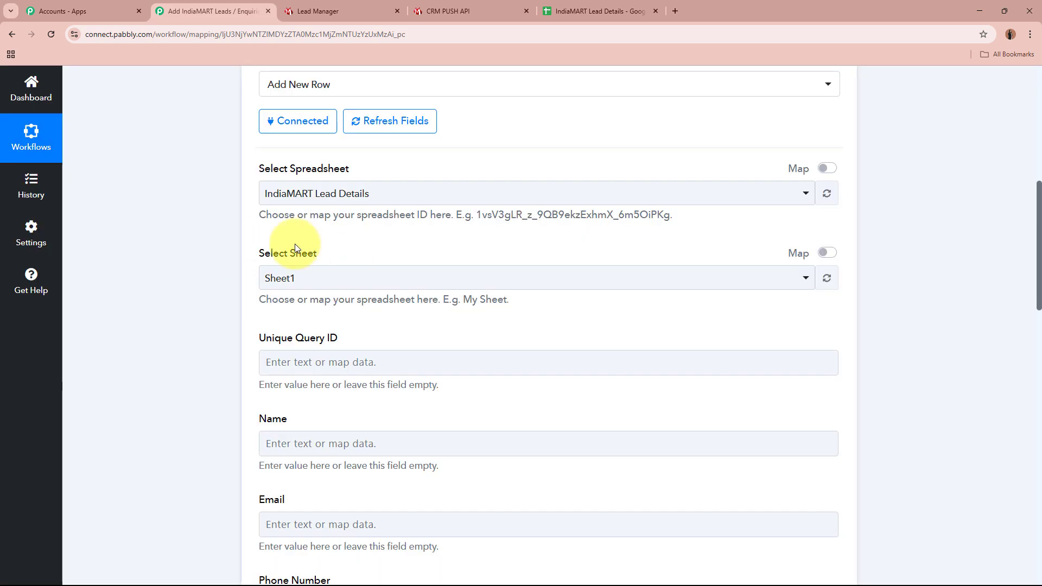
pyautogui.click(596, 10)
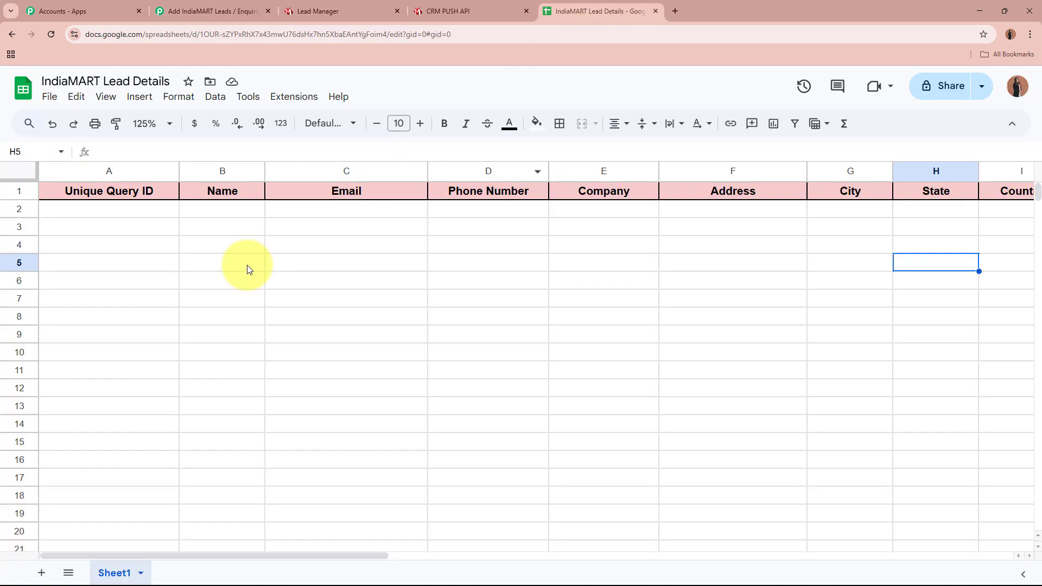
pyautogui.click(241, 16)
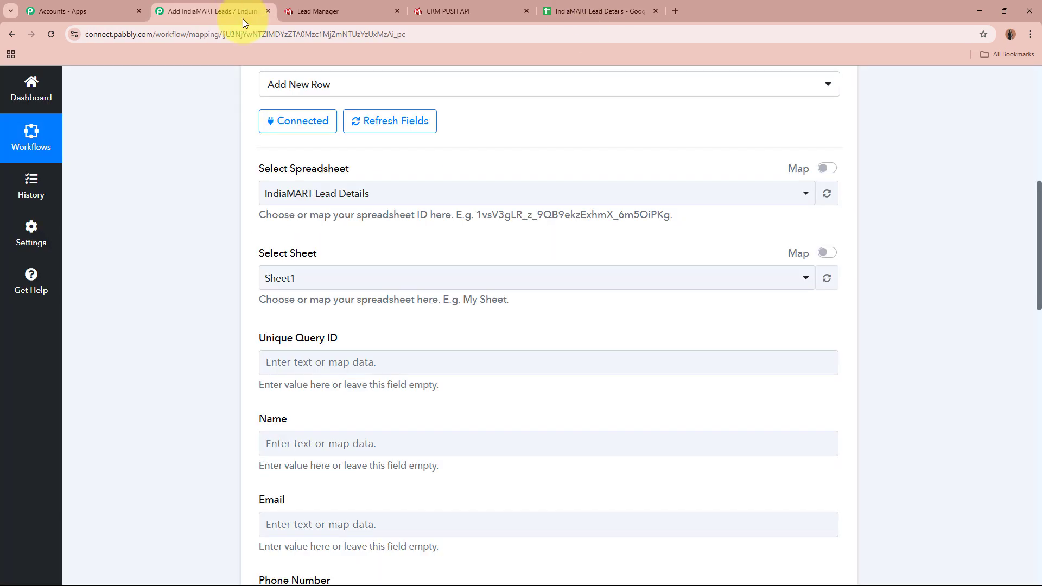
pyautogui.click(325, 277)
pyautogui.click(331, 354)
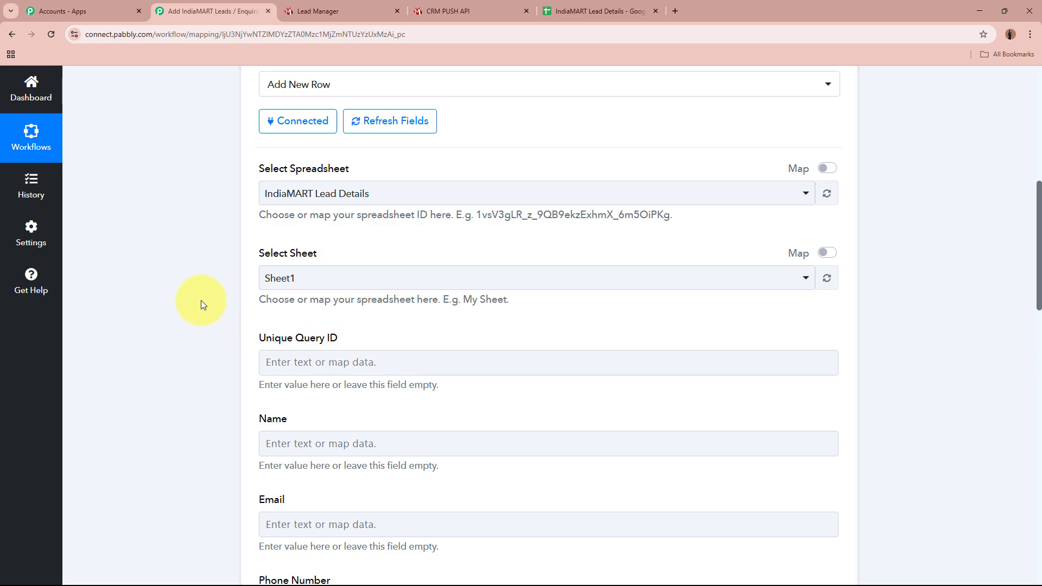
# Compare the action's column fields, from Unique Query ID to Message, with the header columns of the IndiaMART Lead Details spreadsheet.
pyautogui.scroll(-3, 208, 304)
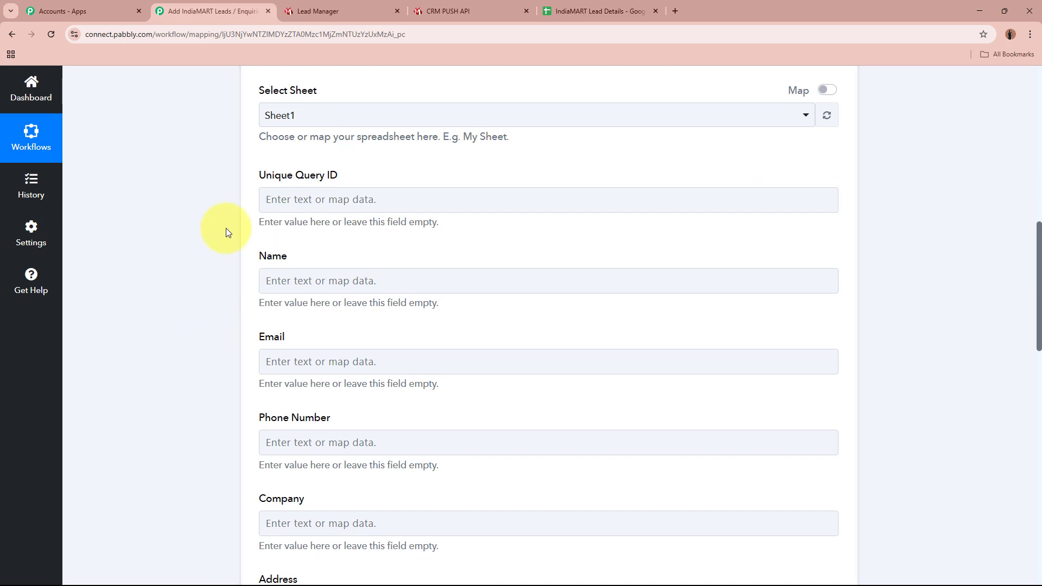
pyautogui.tripleClick(277, 175)
pyautogui.click(230, 273)
pyautogui.scroll(-7, 230, 271)
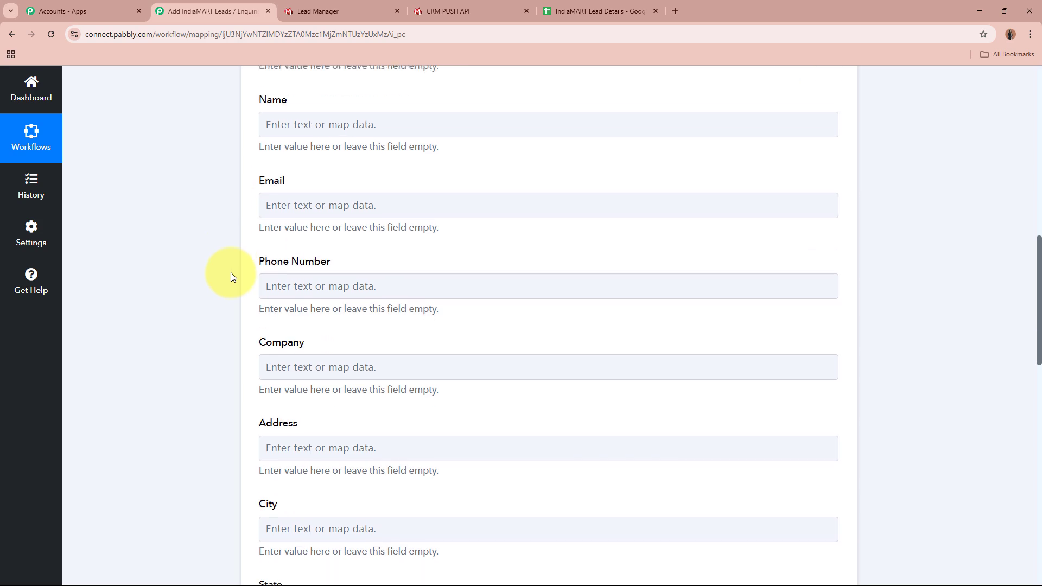
pyautogui.scroll(-5, 230, 271)
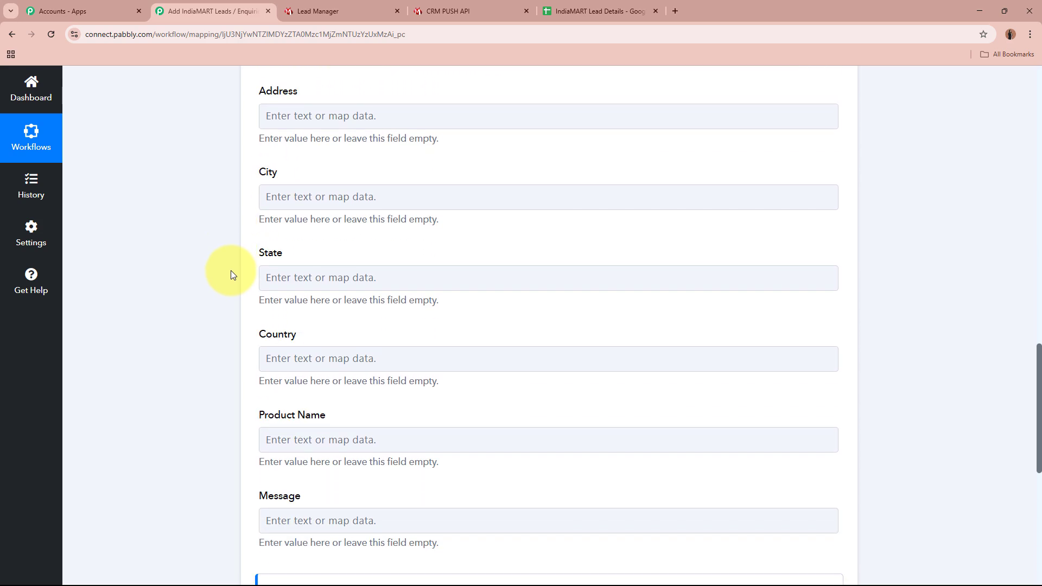
pyautogui.scroll(11, 230, 270)
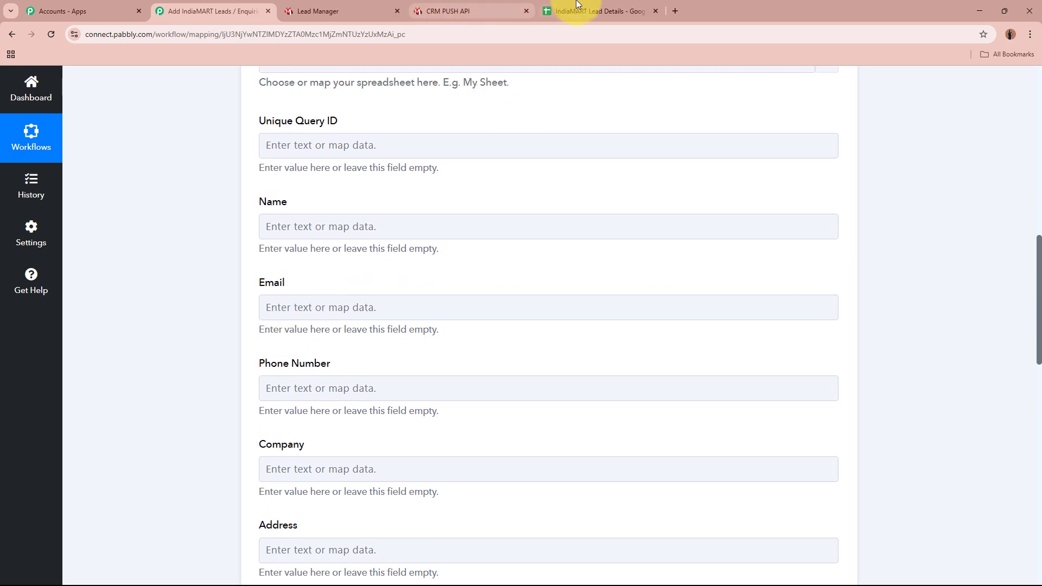
pyautogui.click(577, 4)
pyautogui.moveTo(123, 187); pyautogui.dragTo(742, 212)
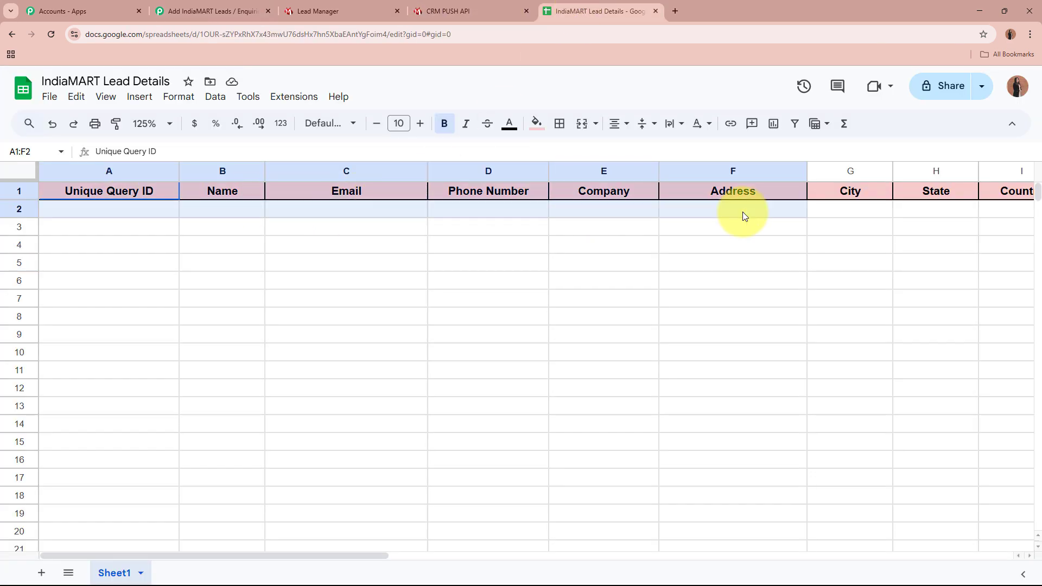
pyautogui.click(717, 216)
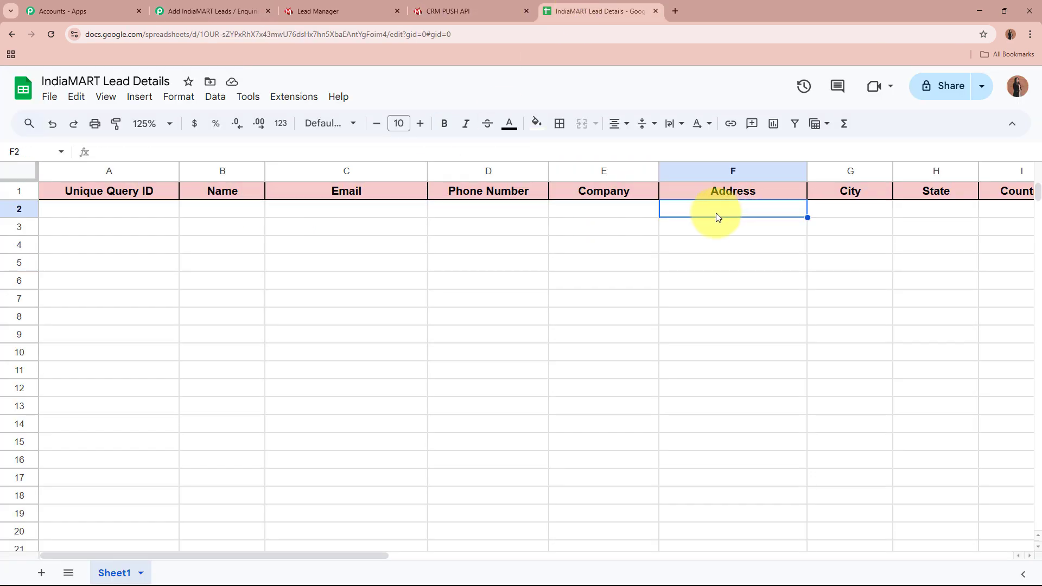
pyautogui.click(121, 198)
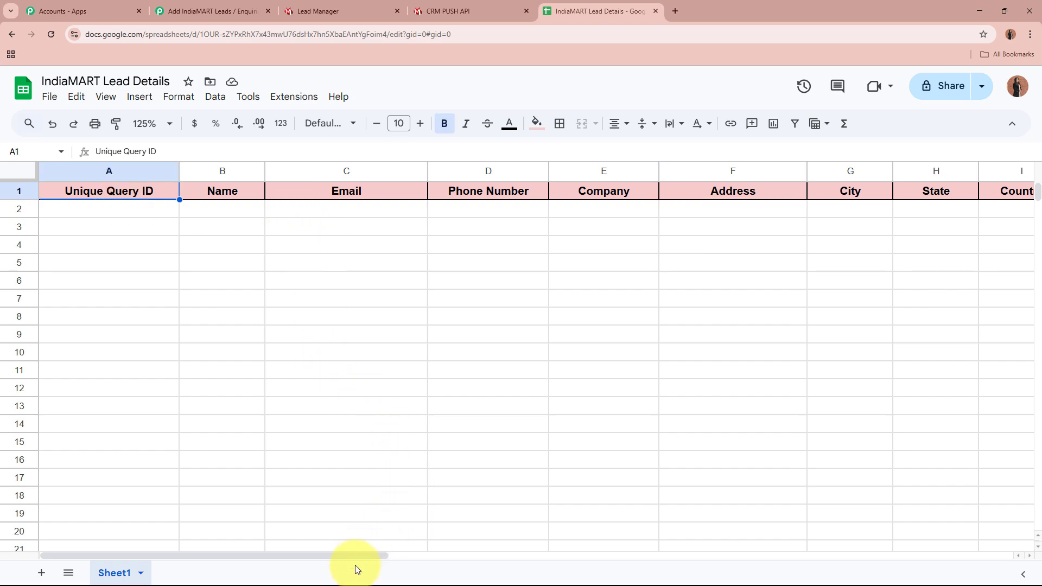
pyautogui.moveTo(362, 555); pyautogui.dragTo(291, 555)
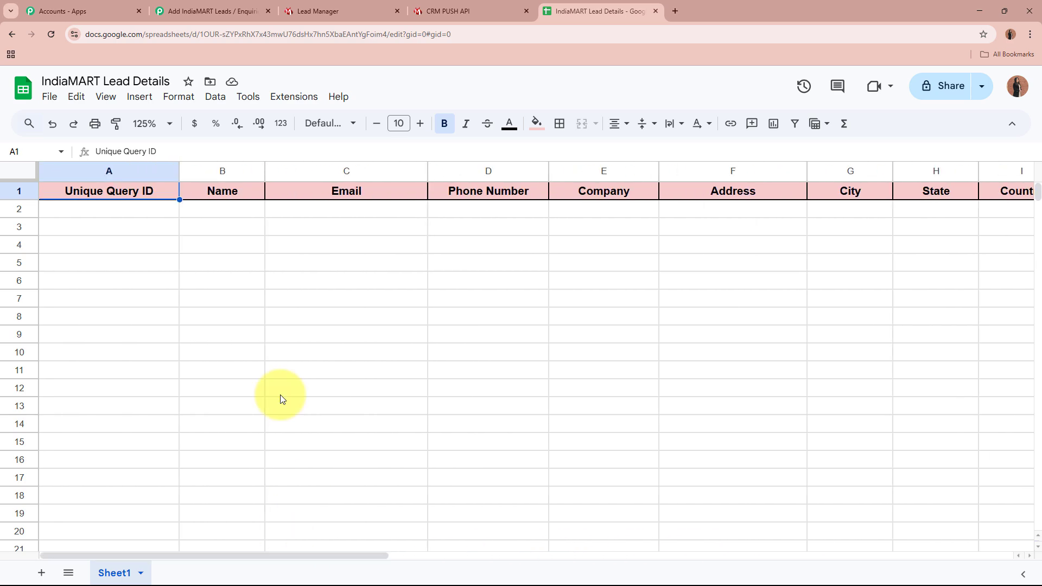
pyautogui.moveTo(138, 217); pyautogui.dragTo(814, 274)
pyautogui.click(814, 277)
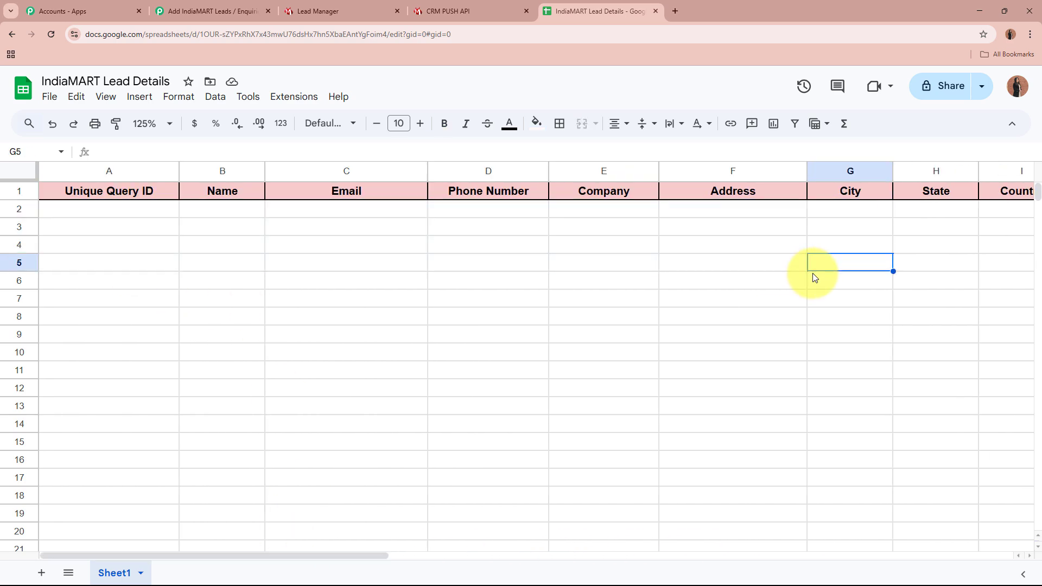
# In the Pabbly Connect workflow, map the Unique Query ID field to RESPONSE UNIQUE QUERY ID from the IndiaMART New Leads data.
pyautogui.click(217, 11)
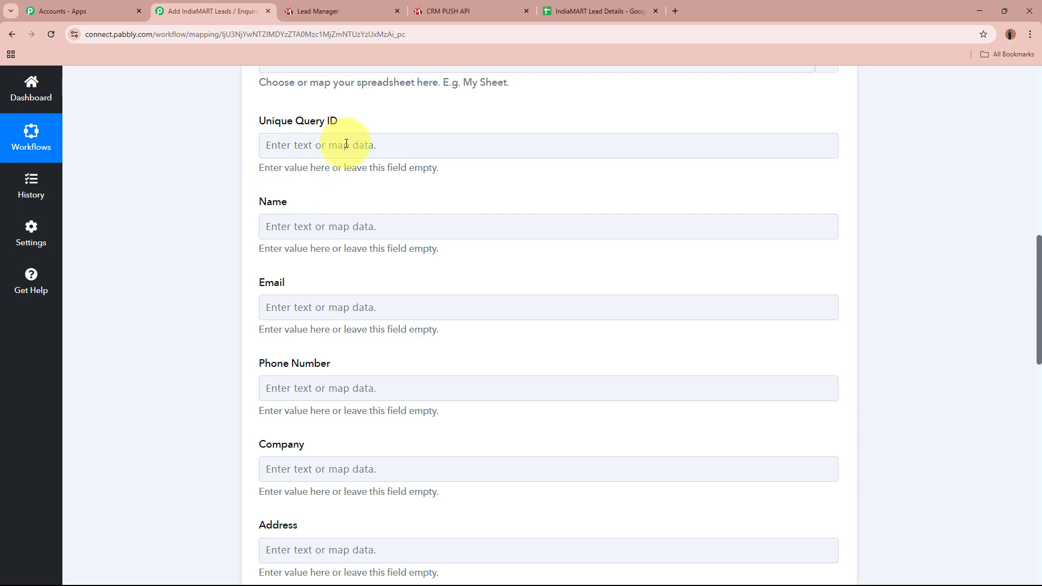
pyautogui.click(317, 144)
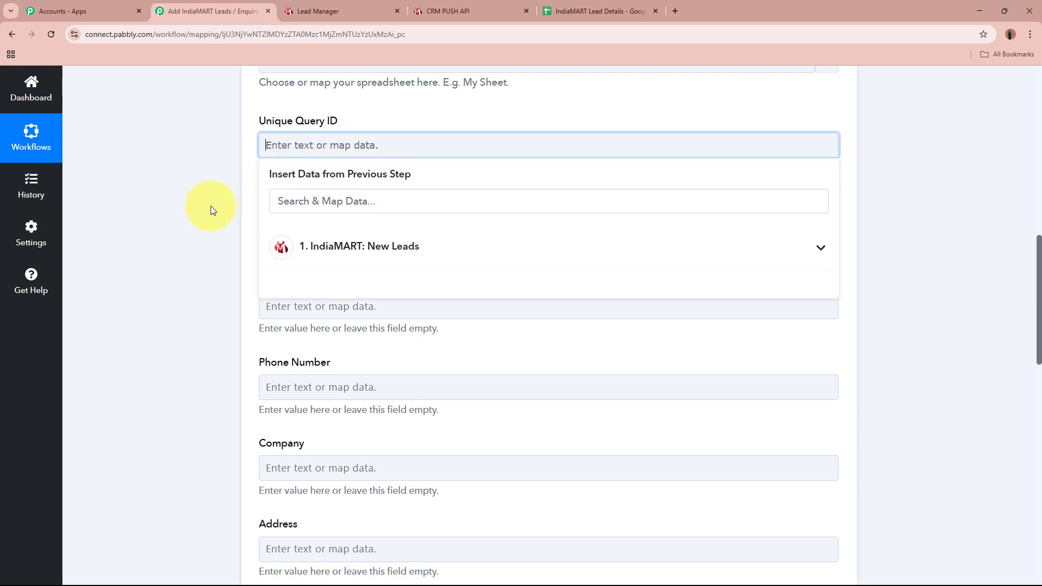
pyautogui.click(172, 216)
pyautogui.scroll(5, 173, 216)
pyautogui.scroll(7, 173, 216)
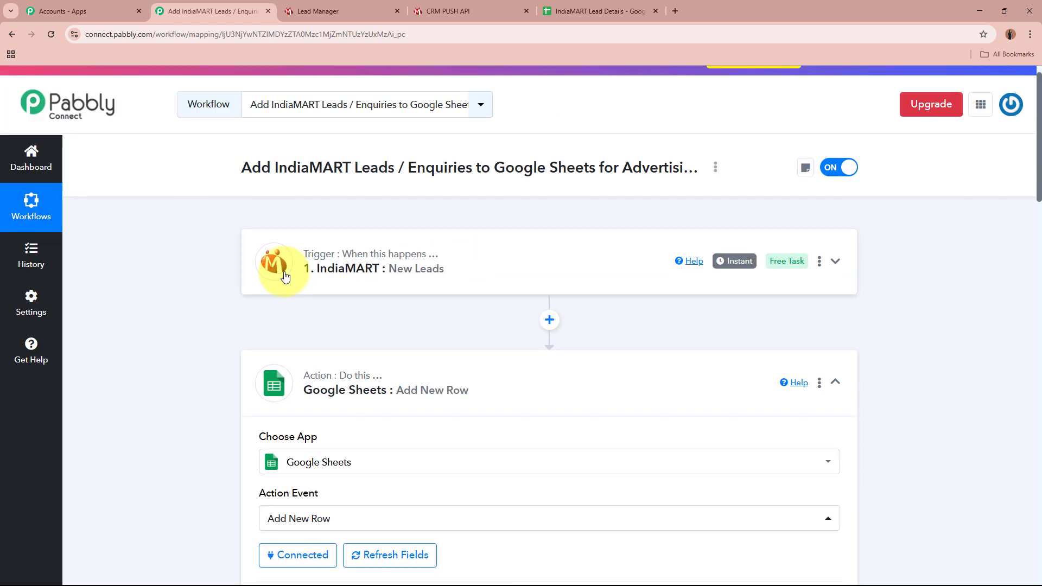
pyautogui.scroll(-4, 497, 276)
pyautogui.scroll(-7, 497, 277)
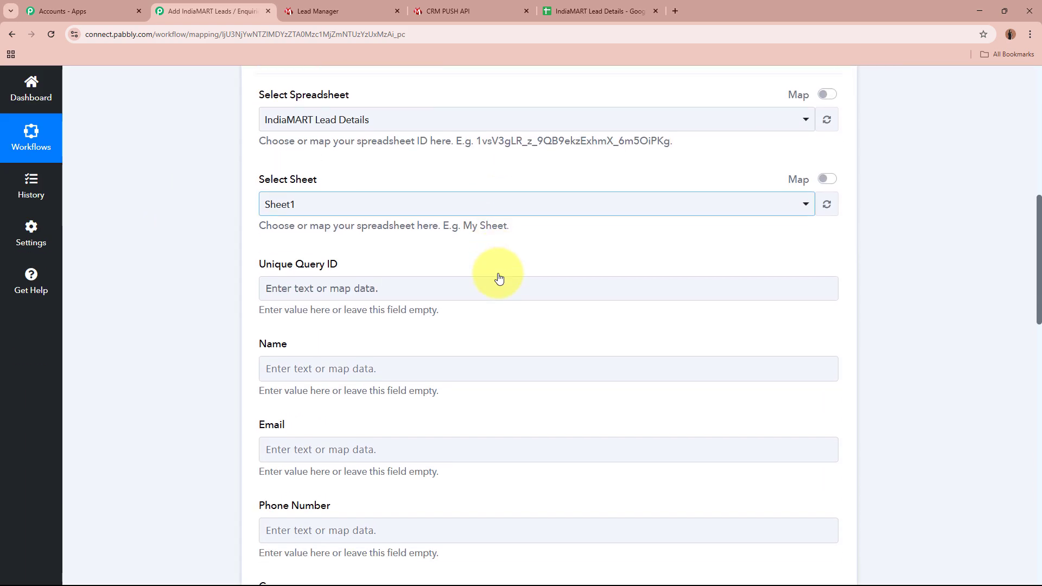
pyautogui.click(398, 202)
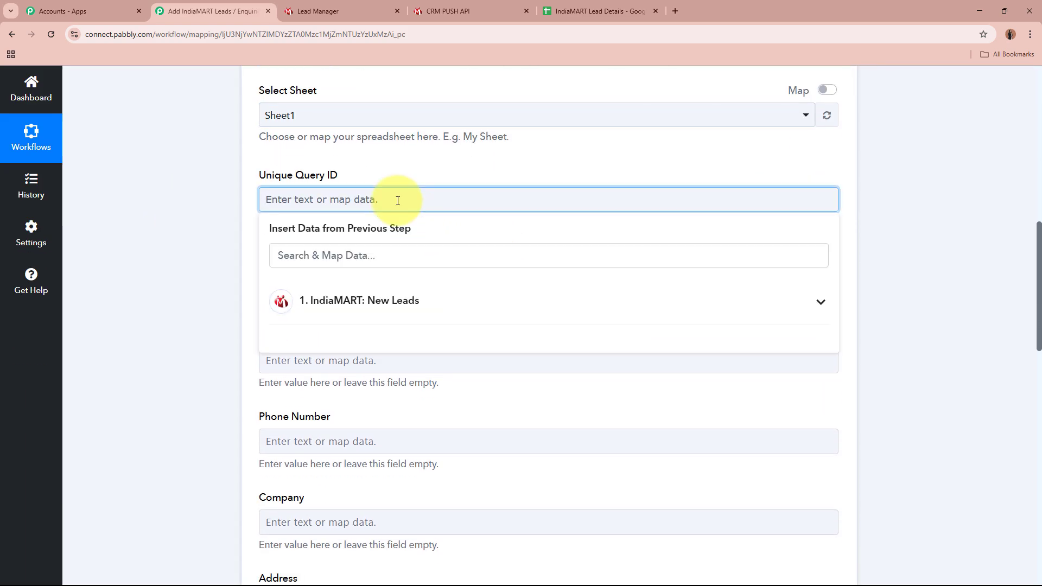
pyautogui.click(441, 306)
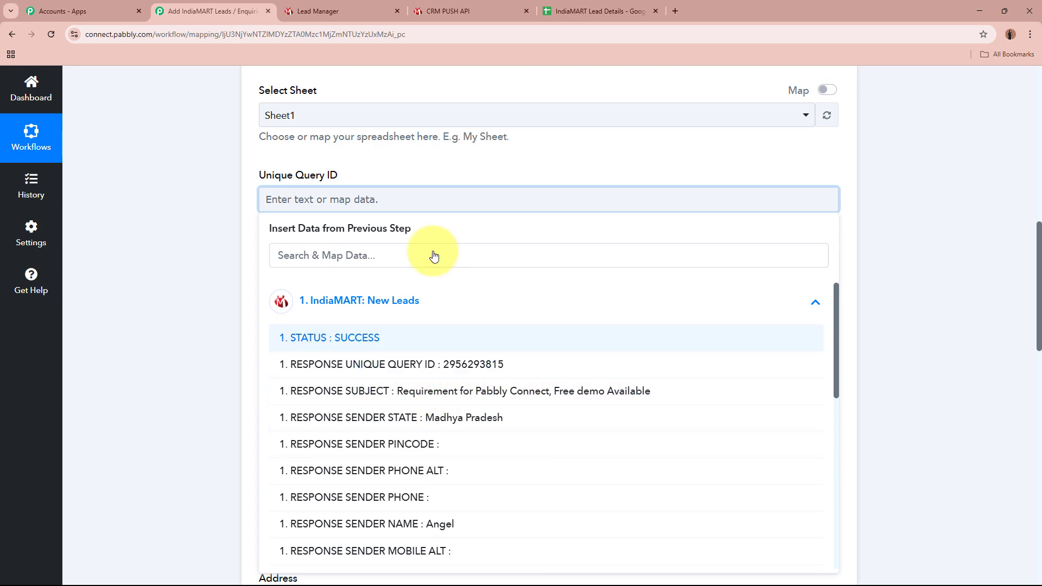
pyautogui.click(502, 364)
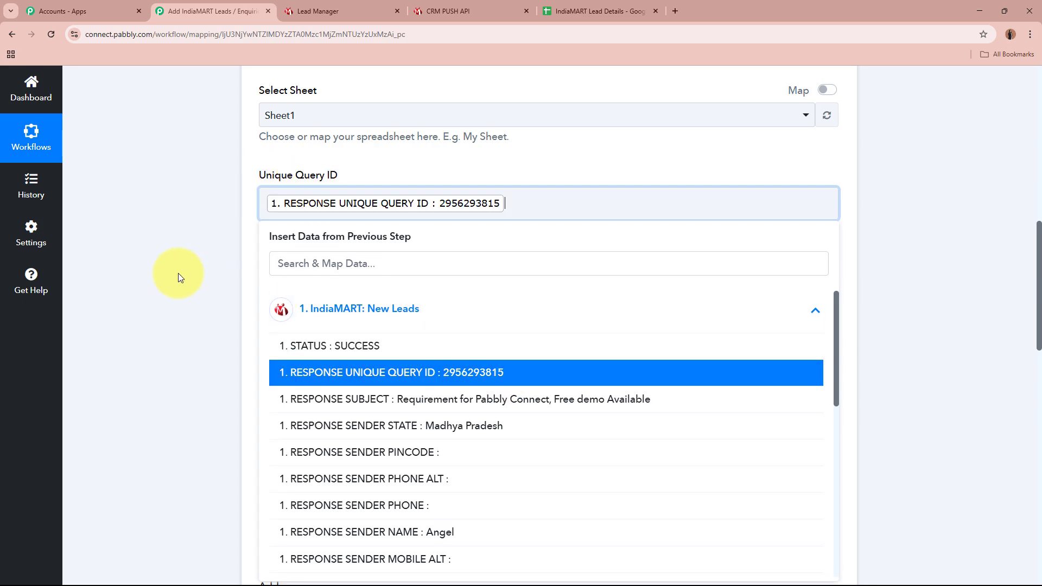
pyautogui.click(174, 274)
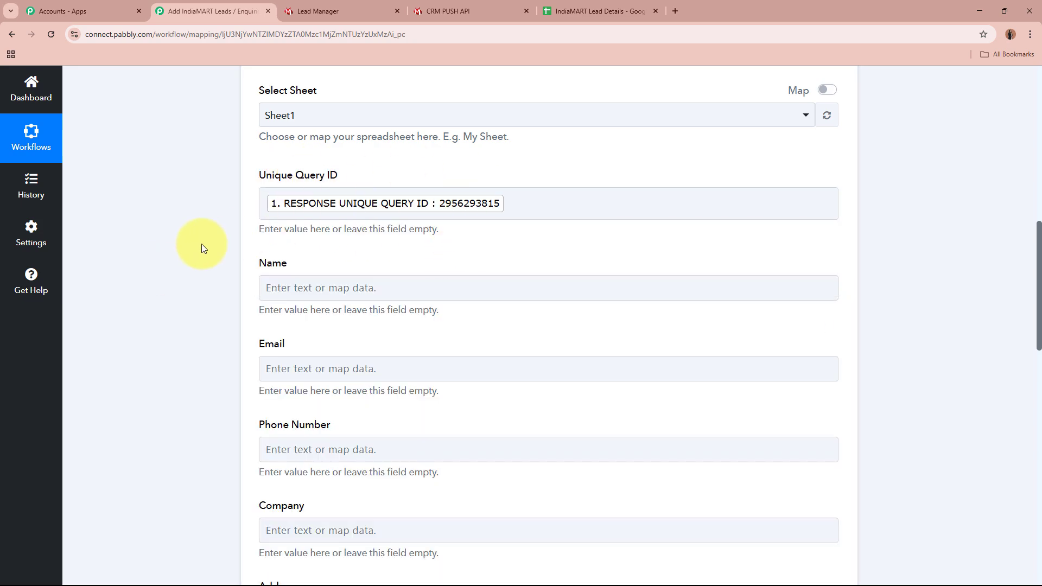
pyautogui.click(491, 204)
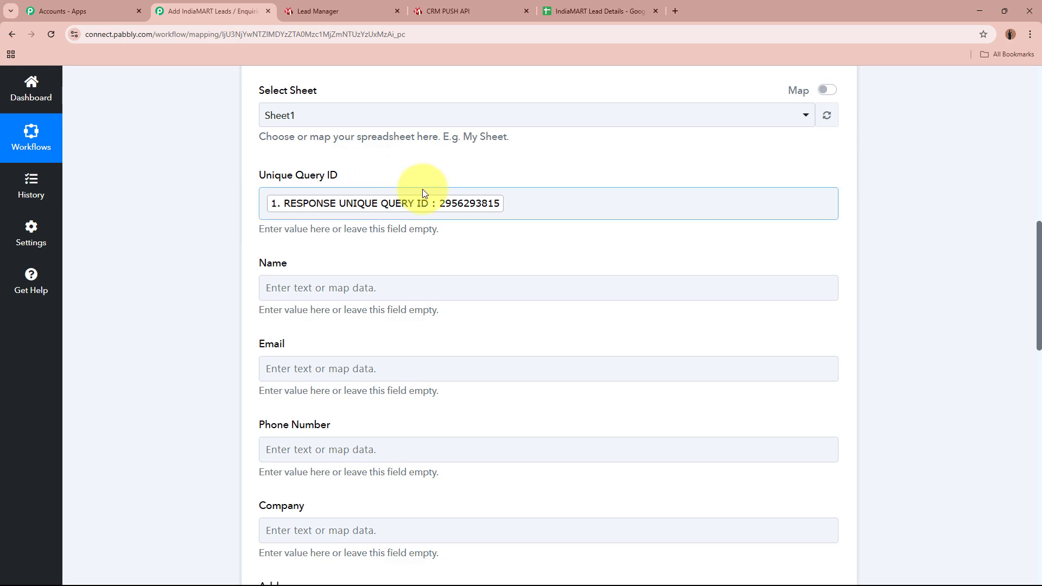
# Map the Name field to RESPONSE SENDER NAME from the IndiaMART trigger, searching the lead data for "name".
pyautogui.scroll(10, 215, 242)
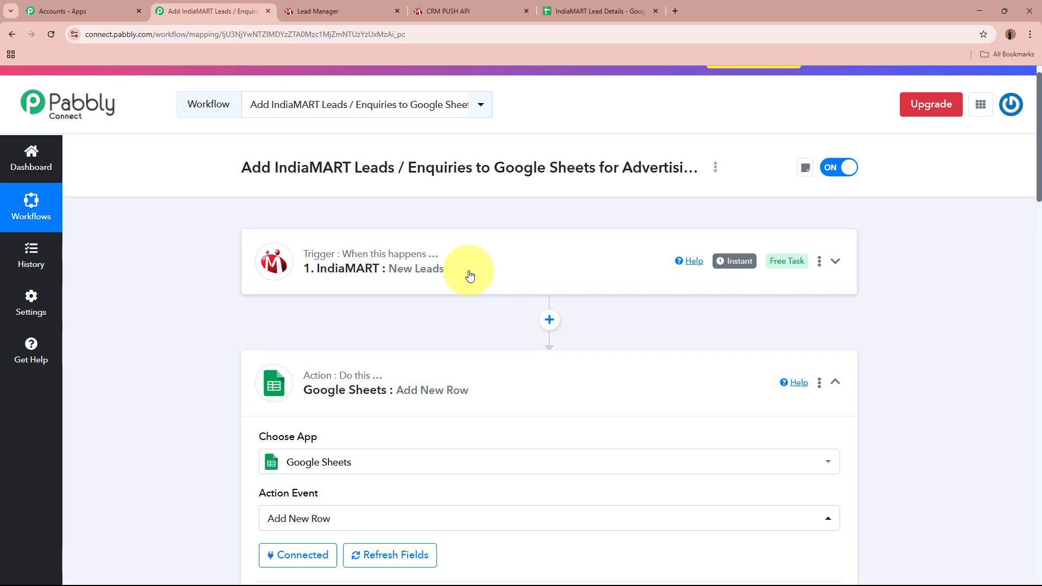
pyautogui.scroll(-8, 469, 276)
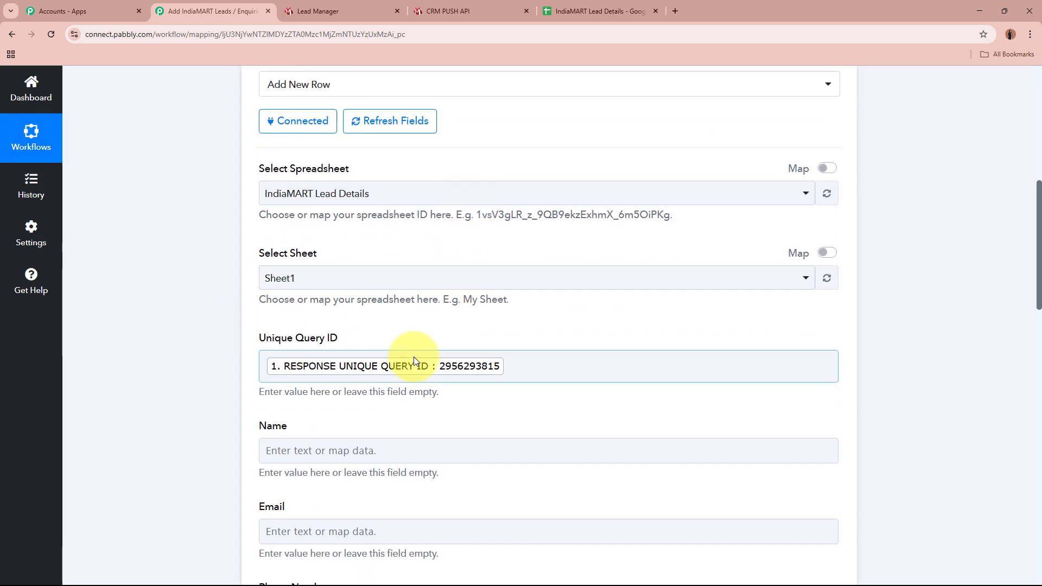
pyautogui.scroll(-4, 280, 311)
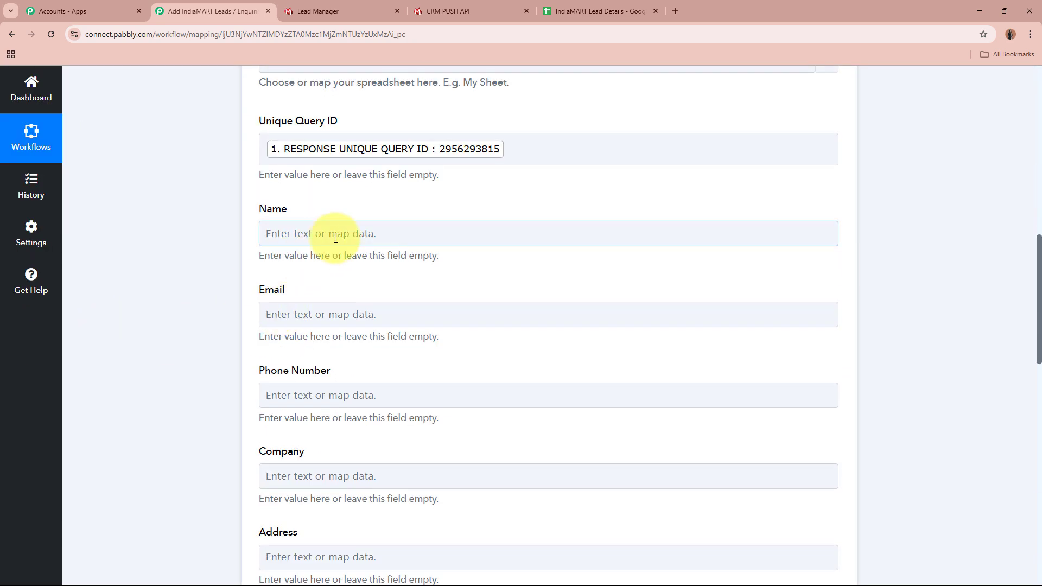
pyautogui.click(336, 238)
pyautogui.click(350, 292)
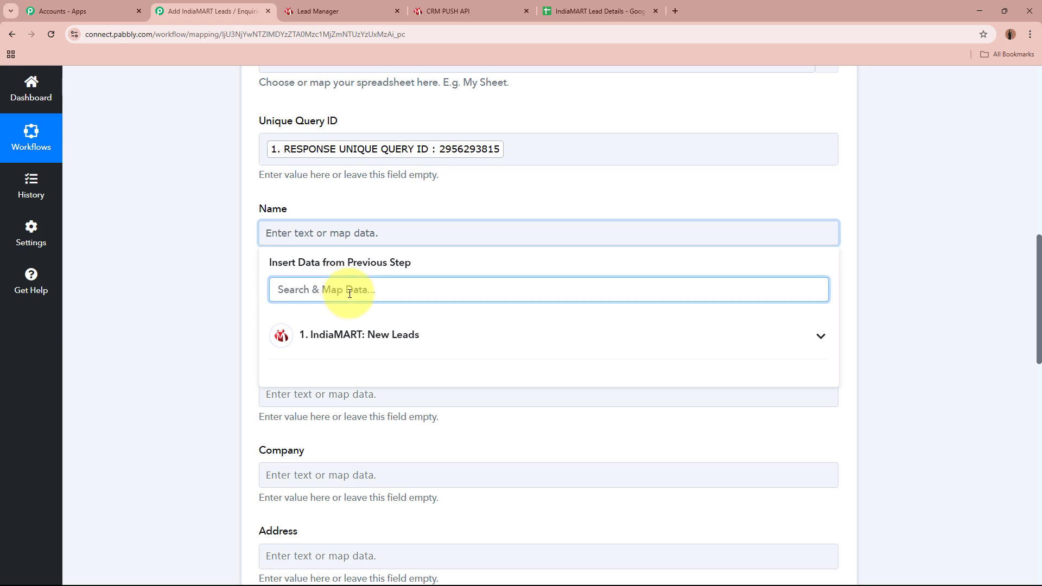
pyautogui.write('name')
pyautogui.click(347, 371)
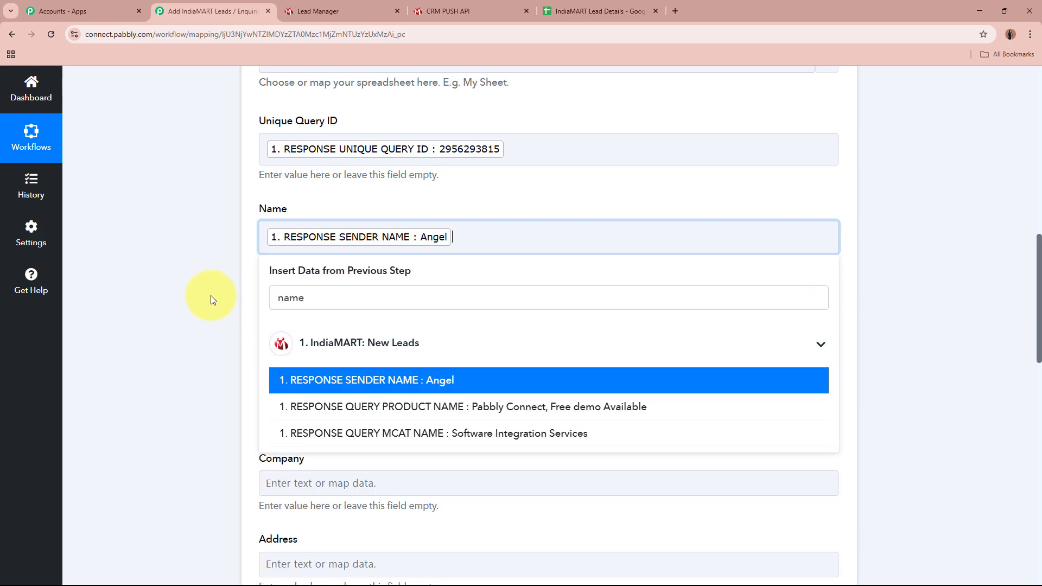
pyautogui.click(210, 295)
# Map the Email field to RESPONSE SENDER EMAIL, searching the lead data for "@".
pyautogui.scroll(-1, 214, 291)
pyautogui.click(322, 267)
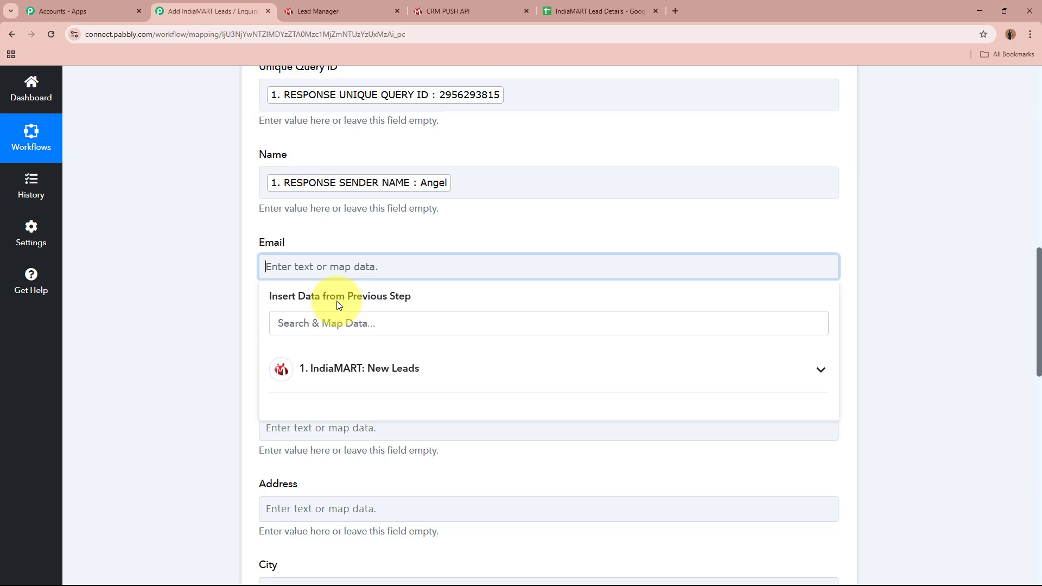
pyautogui.click(325, 327)
pyautogui.write('@')
pyautogui.click(386, 405)
pyautogui.click(188, 343)
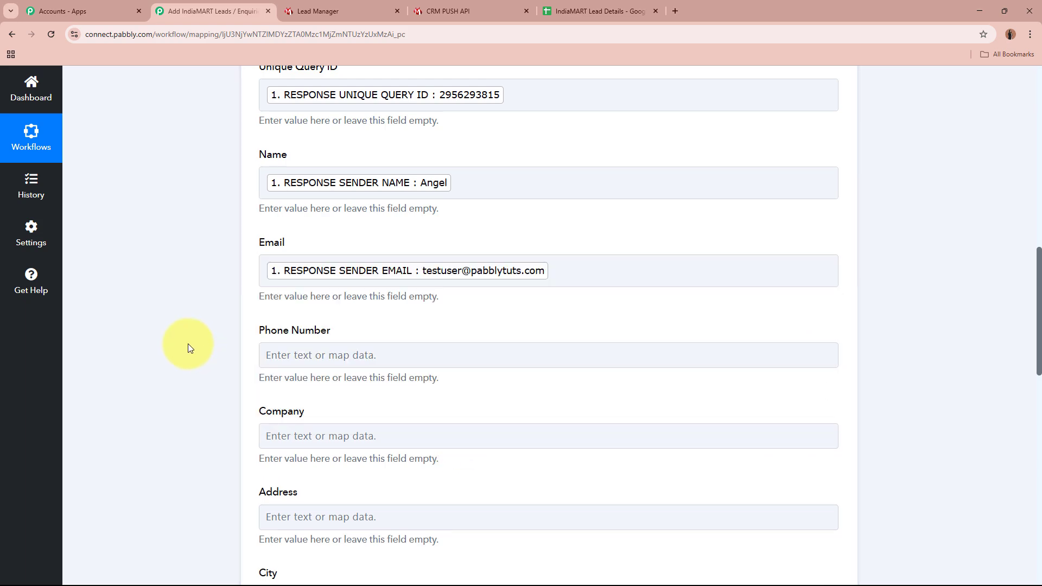
# Map the Phone Number field to RESPONSE SENDER MOBILE, searching the lead data for "+".
pyautogui.scroll(-3, 187, 344)
pyautogui.click(353, 194)
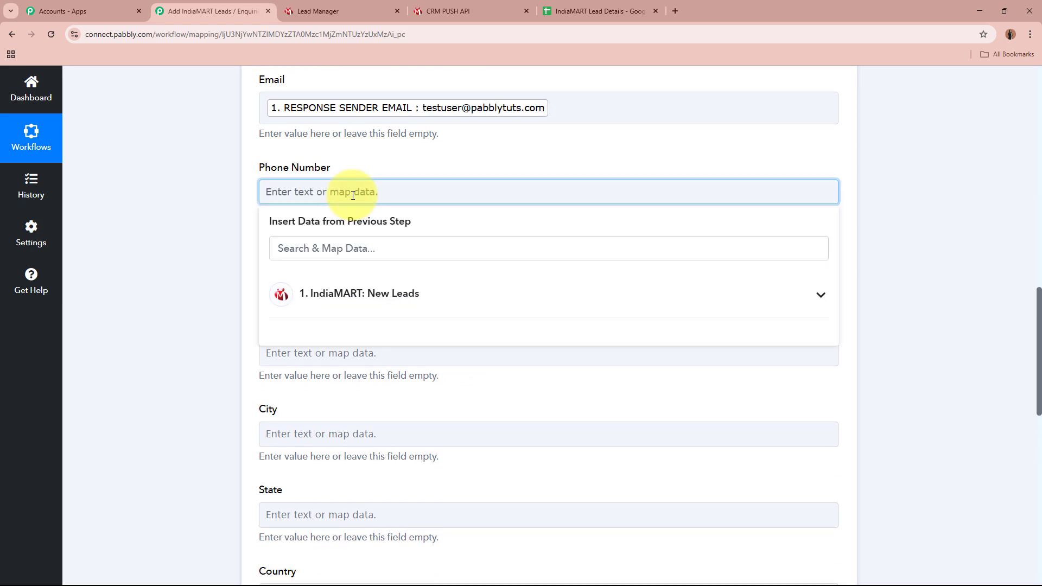
pyautogui.click(363, 249)
pyautogui.write('+')
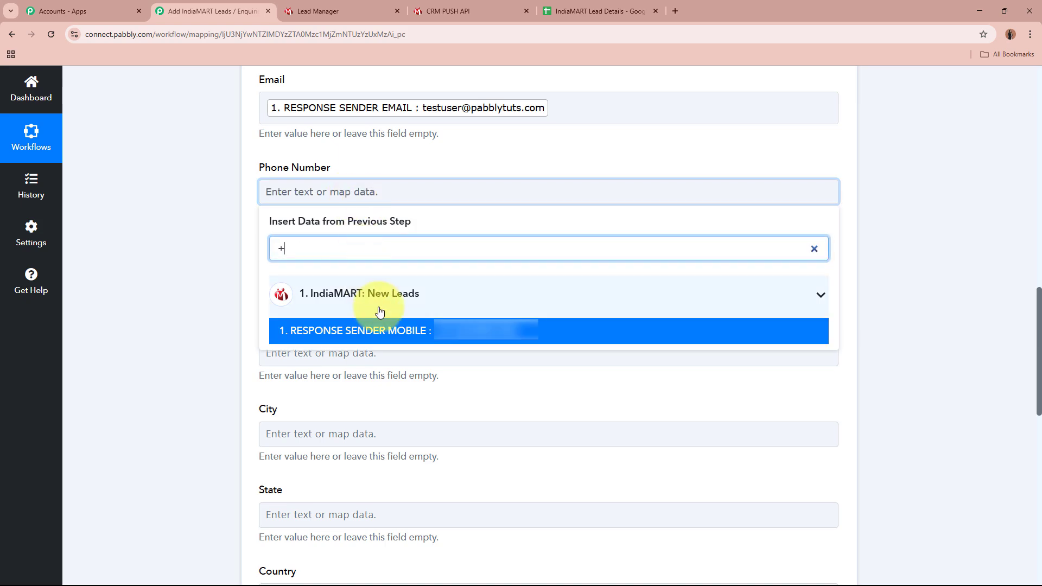
pyautogui.click(372, 323)
pyautogui.click(174, 228)
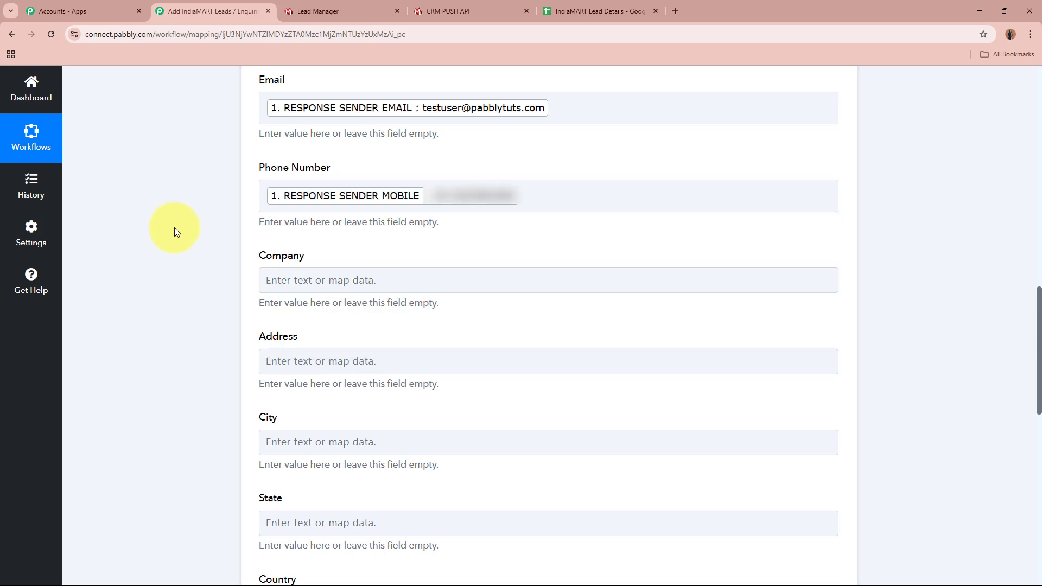
# Map the Company field to RESPONSE SENDER COMPANY, searching the lead data for "com".
pyautogui.scroll(-3, 358, 141)
pyautogui.click(357, 122)
pyautogui.click(340, 179)
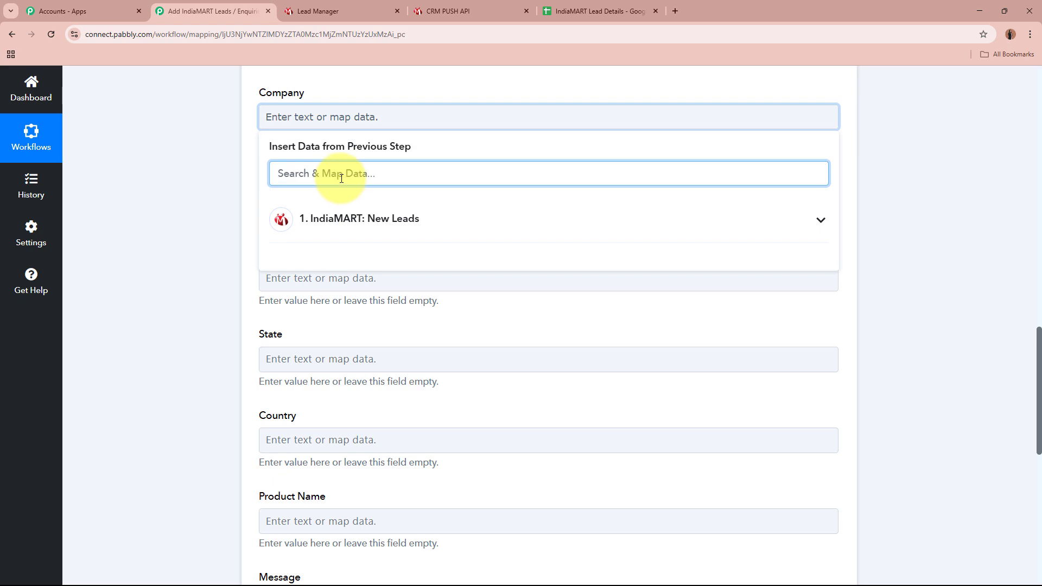
pyautogui.write('com')
pyautogui.click(374, 278)
pyautogui.click(197, 212)
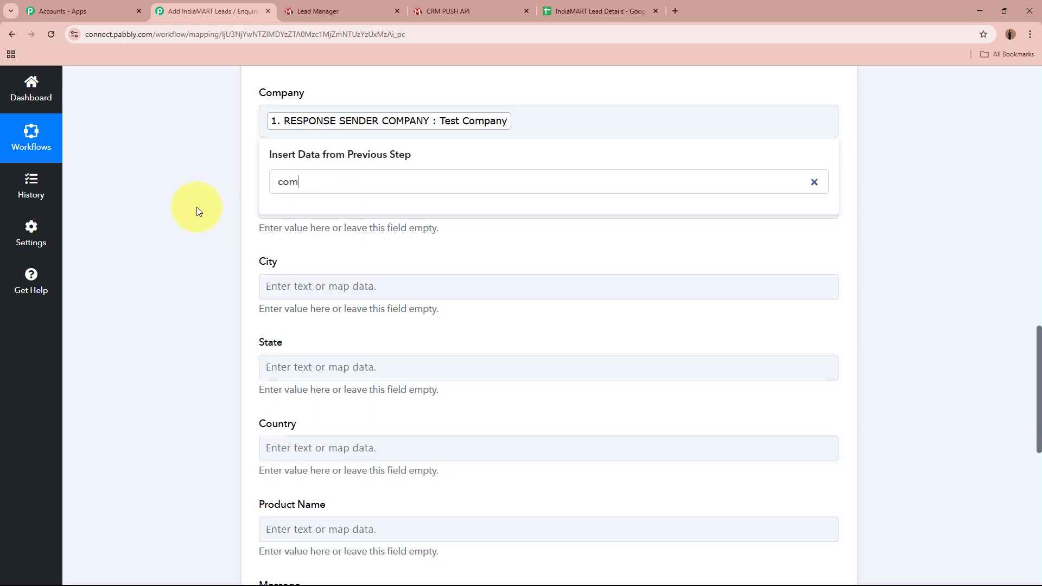
# Map the Address field to RESPONSE SENDER ADDRESS from the IndiaMART trigger, searching the lead data for "add".
pyautogui.click(380, 211)
pyautogui.click(346, 264)
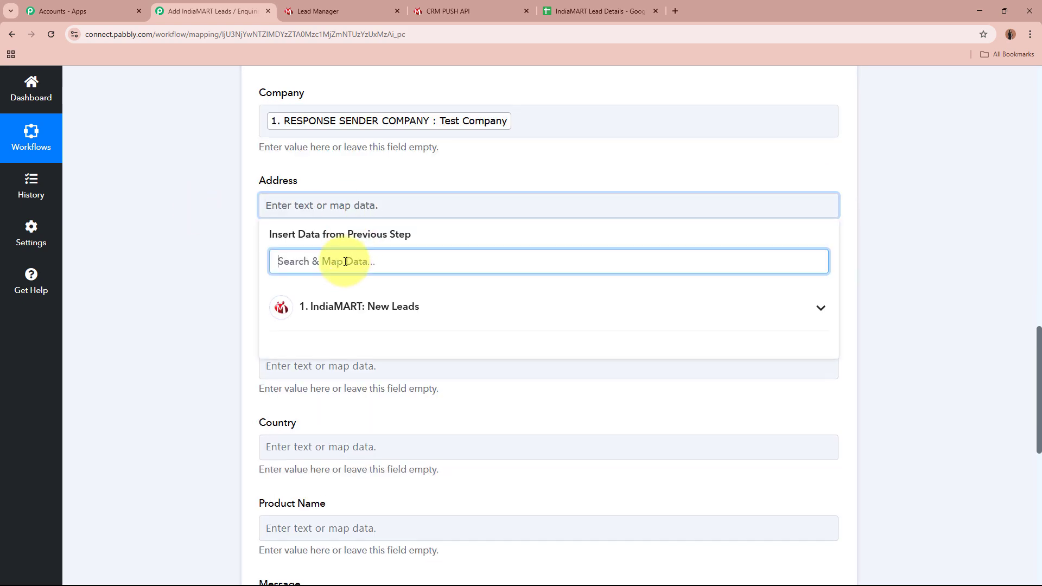
pyautogui.write('add')
pyautogui.click(384, 342)
pyautogui.click(191, 273)
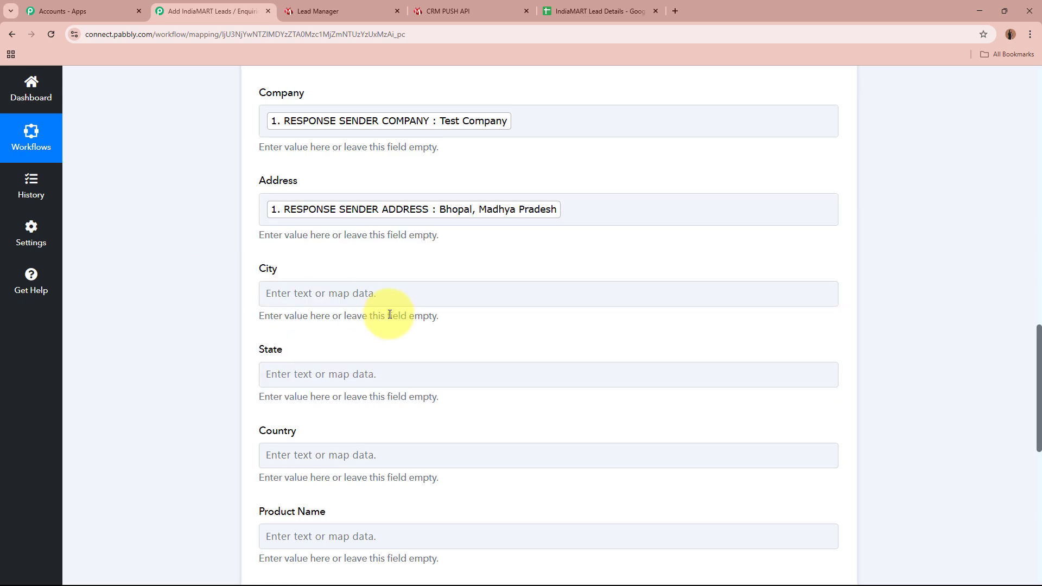
# Map the City field to RESPONSE SENDER CITY, searching the lead data for "ci".
pyautogui.click(380, 296)
pyautogui.click(354, 348)
pyautogui.write('ci')
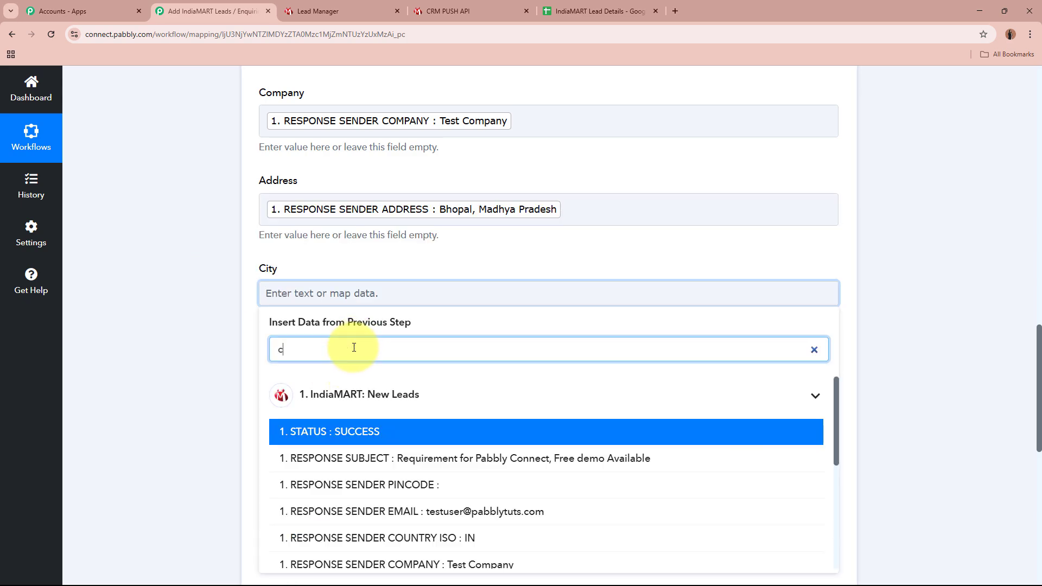
pyautogui.click(372, 430)
pyautogui.click(169, 313)
# Map the State field to RESPONSE SENDER STATE, searching the lead data for "st".
pyautogui.scroll(-2, 210, 296)
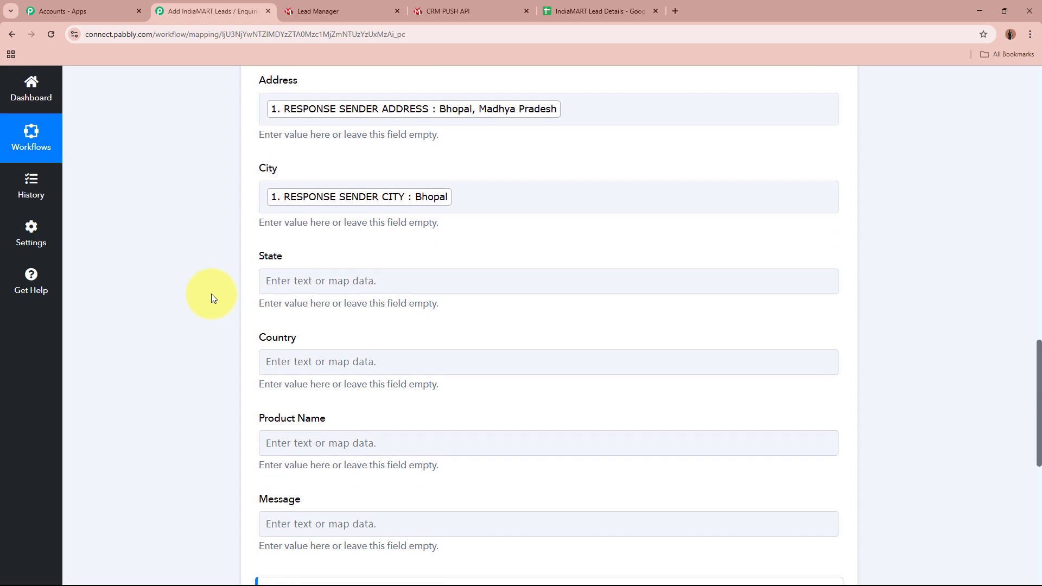
pyautogui.click(360, 273)
pyautogui.click(372, 327)
pyautogui.write('st')
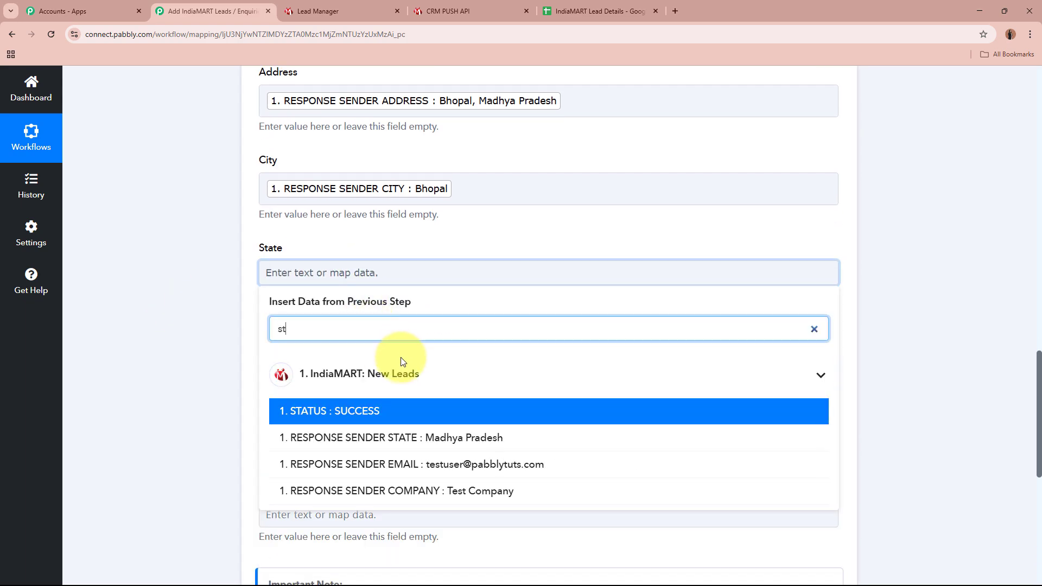
pyautogui.click(465, 435)
pyautogui.click(180, 282)
# Map the Country field to RESPONSE SENDER COUNTRY ISO, searching the lead data for "cou".
pyautogui.scroll(-3, 179, 283)
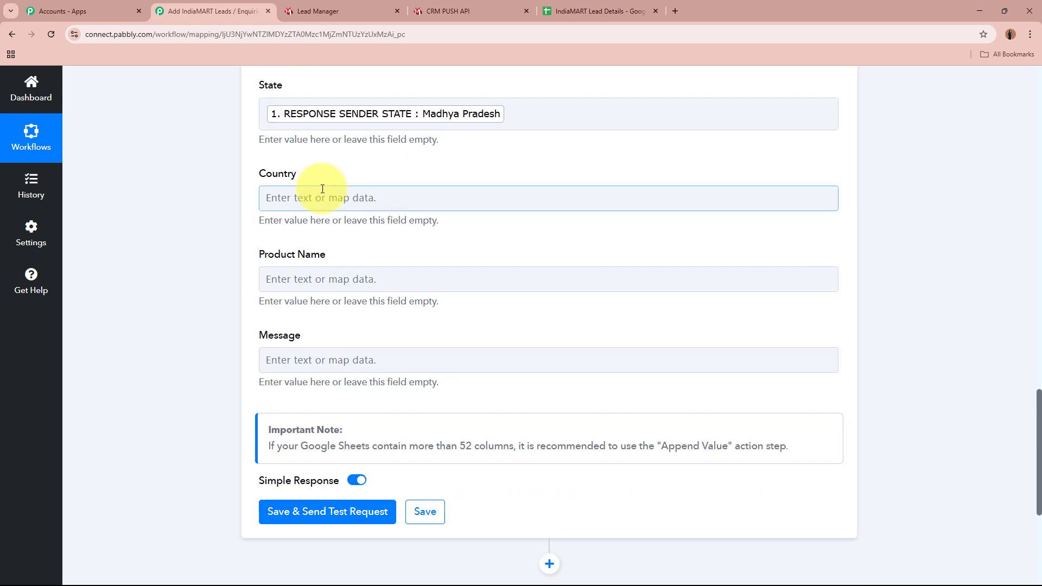
pyautogui.click(323, 196)
pyautogui.click(343, 256)
pyautogui.write('c')
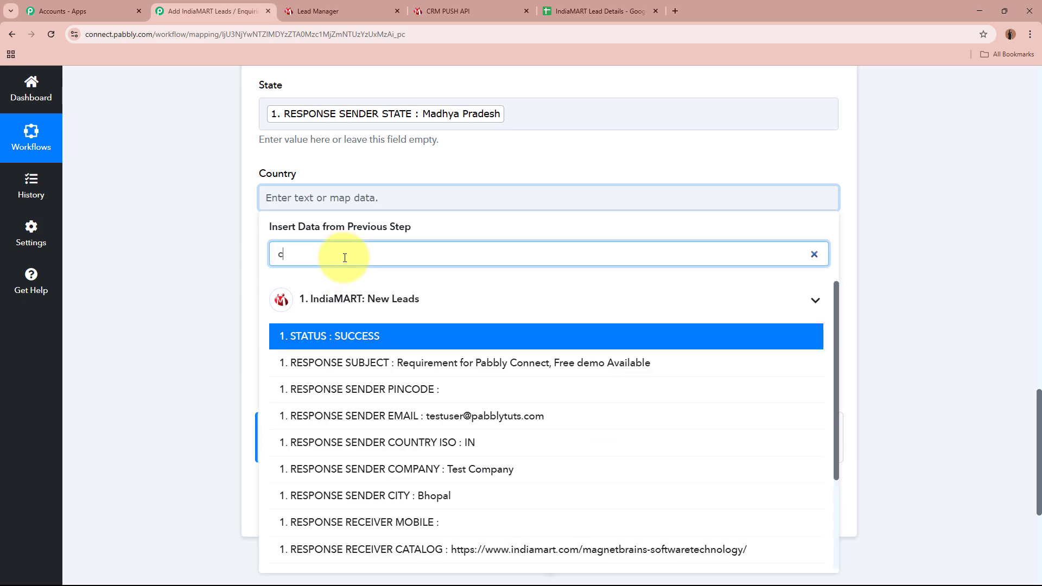
pyautogui.write('ou')
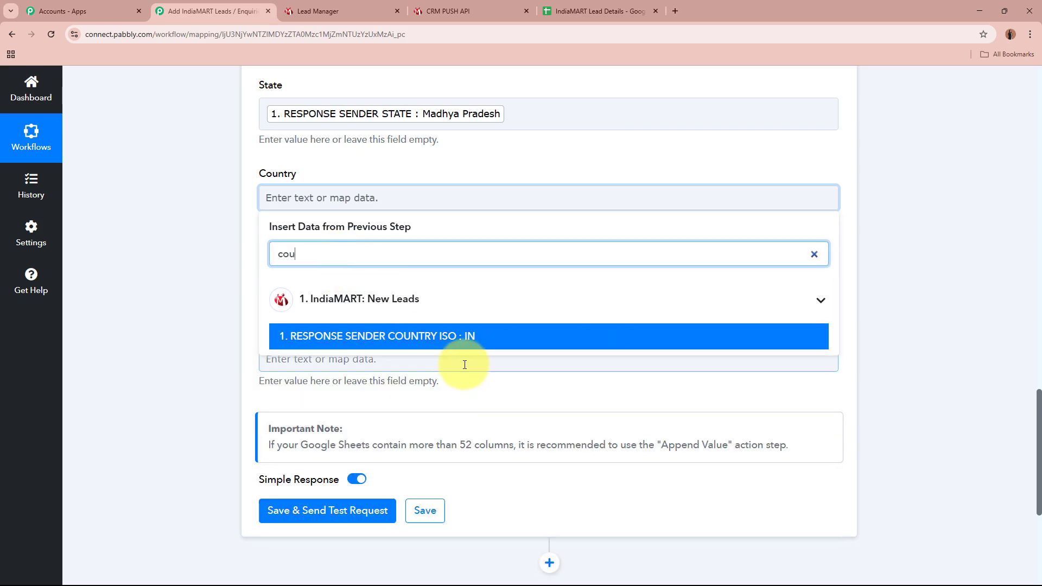
pyautogui.click(459, 334)
pyautogui.click(164, 230)
# Map the Product Name field to RESPONSE QUERY PRODUCT NAME, searching the lead data for "name".
pyautogui.scroll(-3, 164, 230)
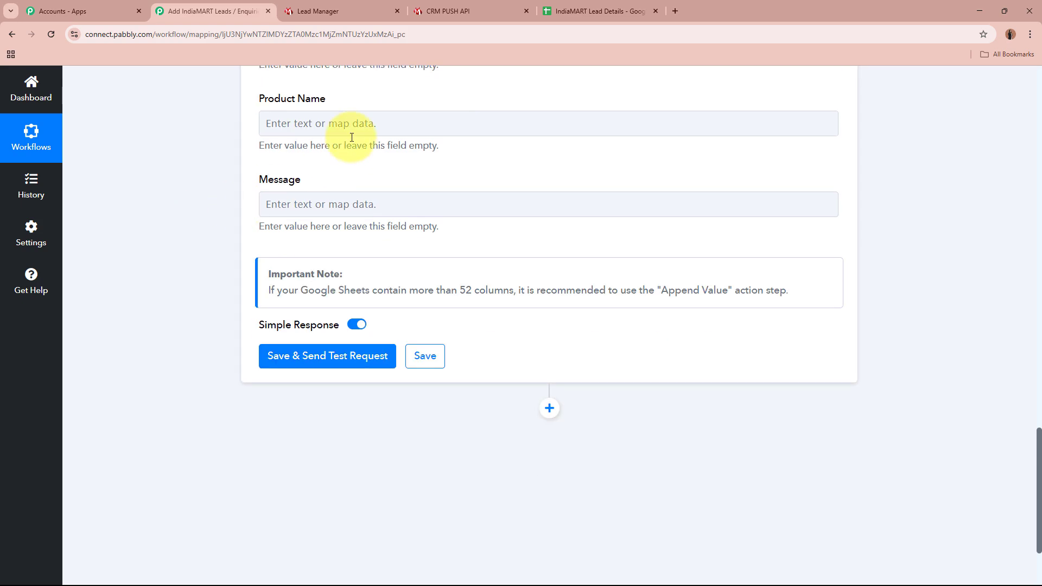
pyautogui.click(349, 125)
pyautogui.click(350, 179)
pyautogui.write('name')
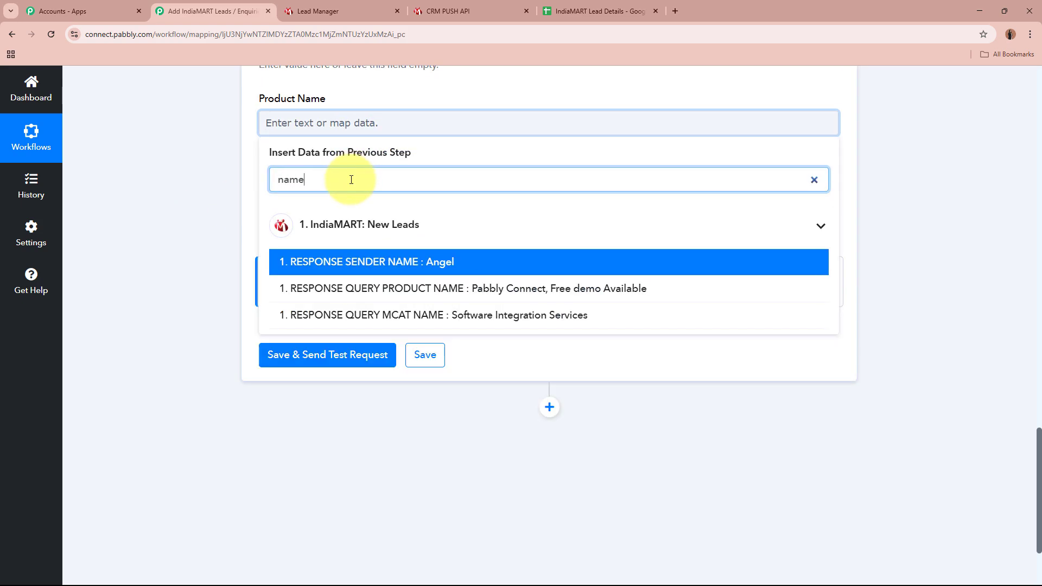
pyautogui.click(391, 288)
pyautogui.click(234, 207)
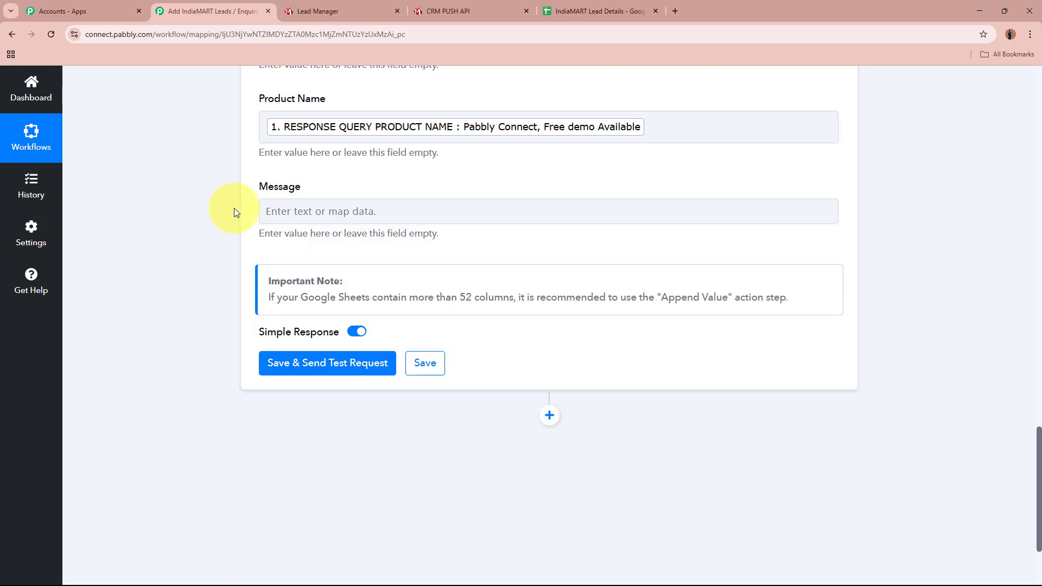
# Map the Message field to RESPONSE QUERY MESSAGE, searching the lead data for "mes".
pyautogui.click(338, 214)
pyautogui.click(343, 264)
pyautogui.write('mes')
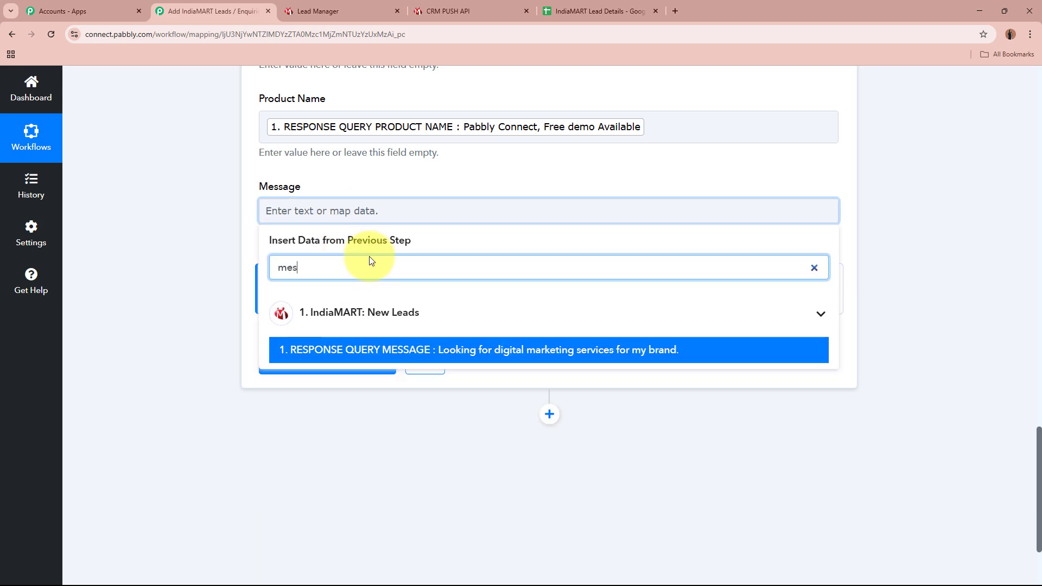
pyautogui.click(391, 349)
pyautogui.click(136, 254)
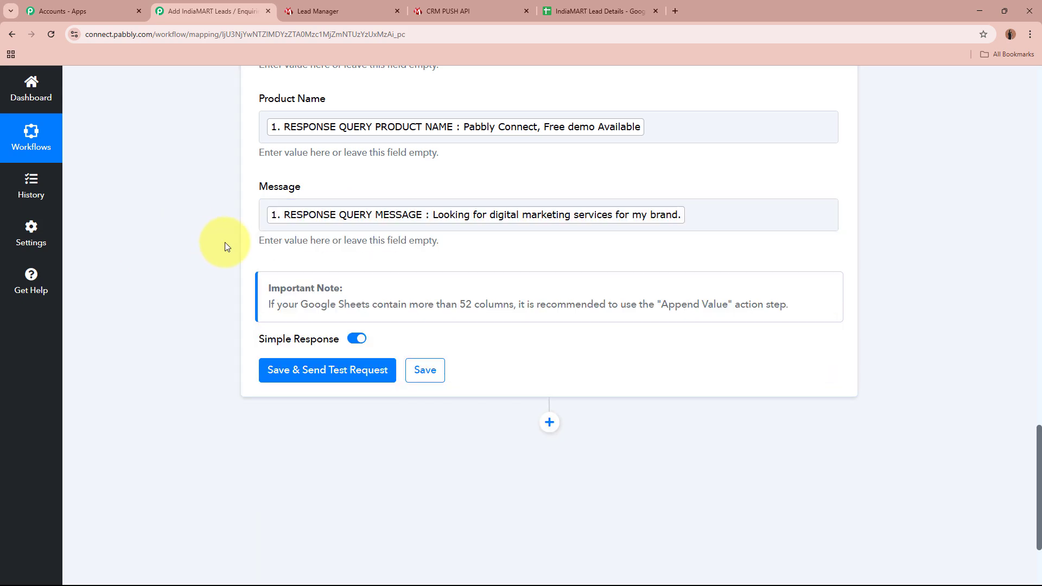
# Save the mapped Google Sheets action, send a test request and review the response received.
pyautogui.scroll(4, 209, 237)
pyautogui.scroll(-5, 205, 233)
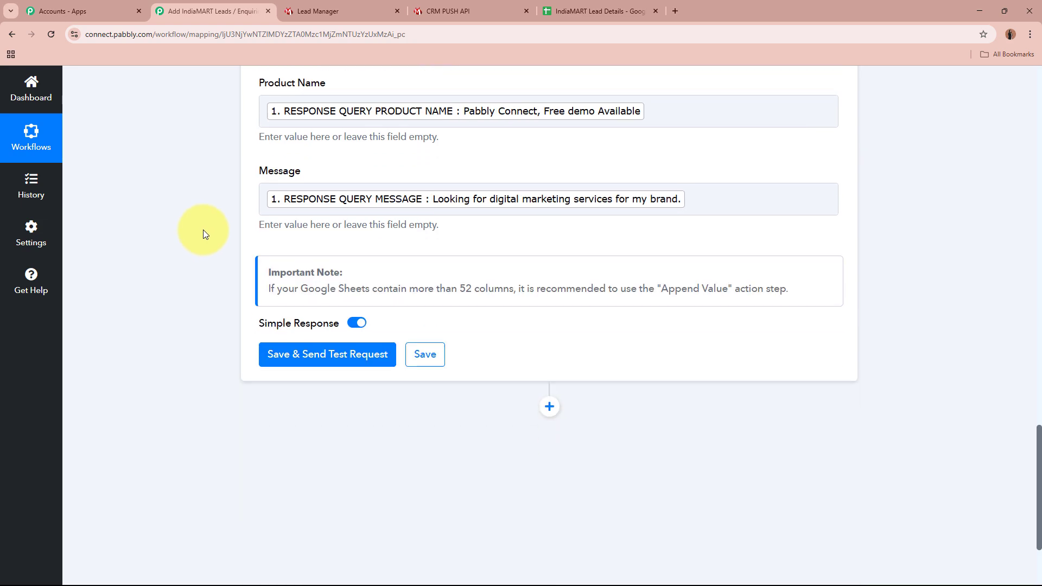
pyautogui.click(325, 239)
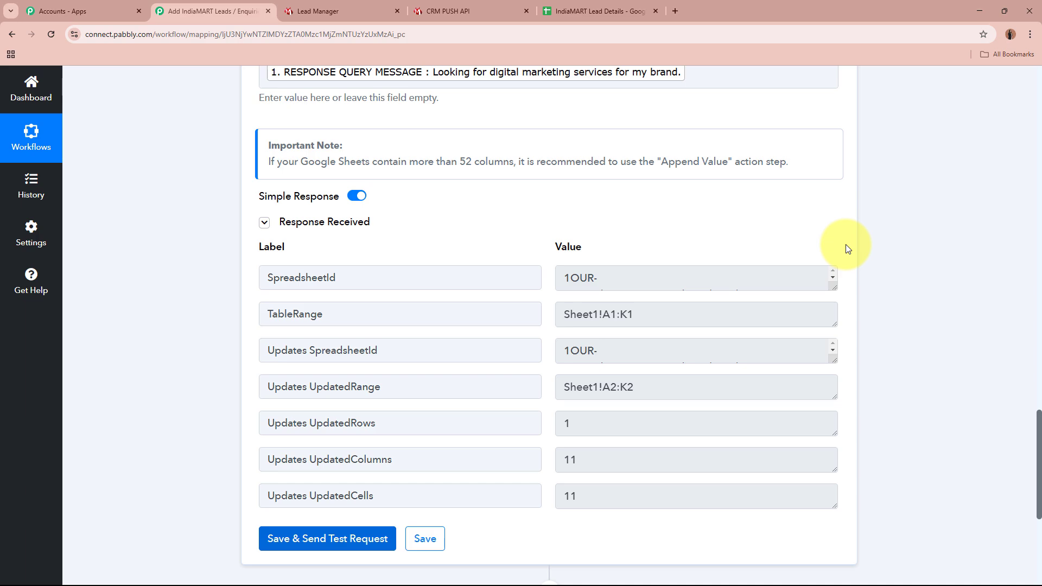
pyautogui.scroll(-1, 863, 213)
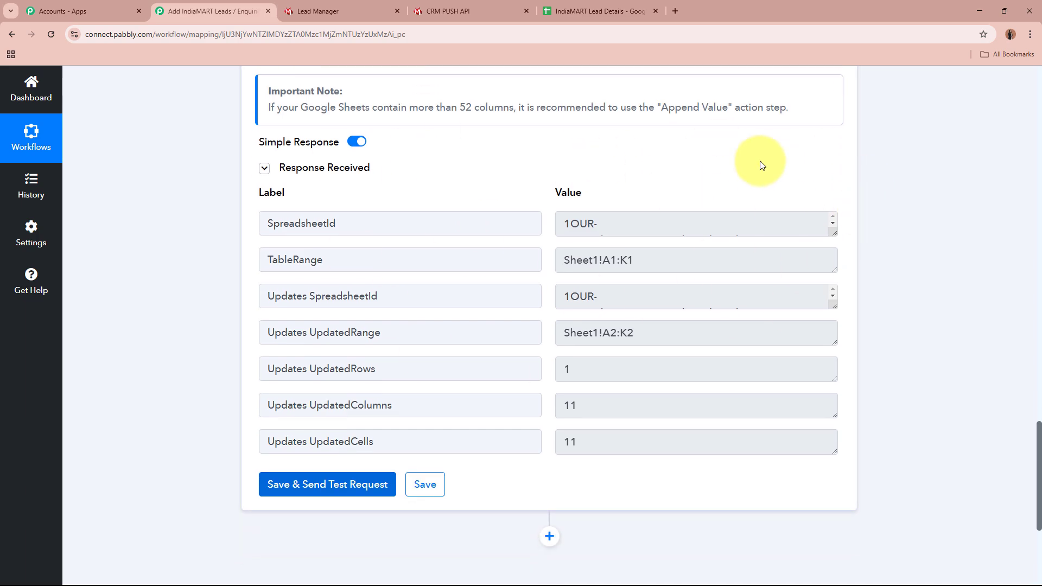
# Switch to the IndiaMART Lead Details Google Sheet and check each lead value in row 2, from Unique Query ID to Message.
pyautogui.hotkey('ctrl', '5')
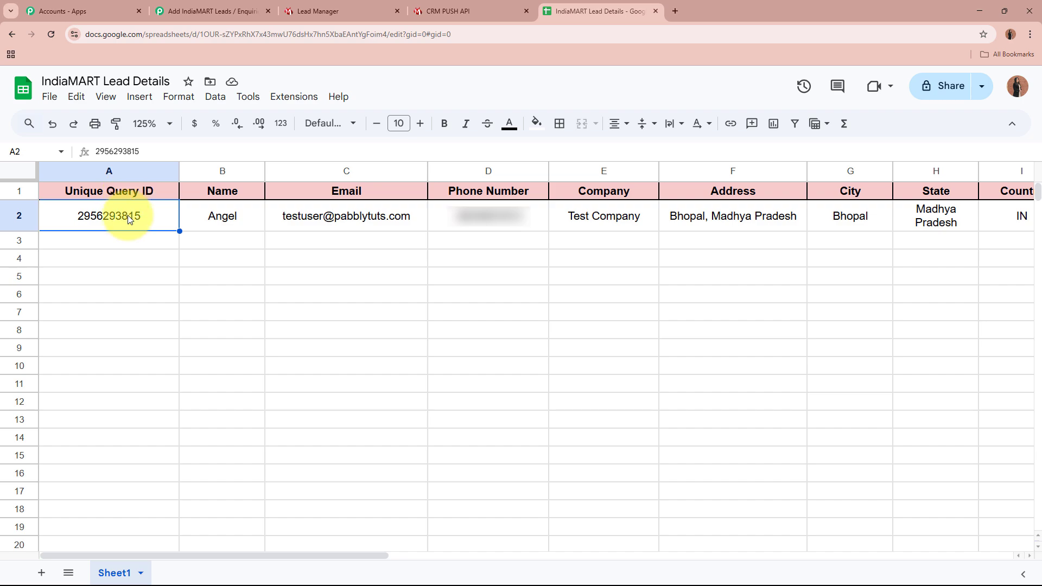
pyautogui.click(215, 218)
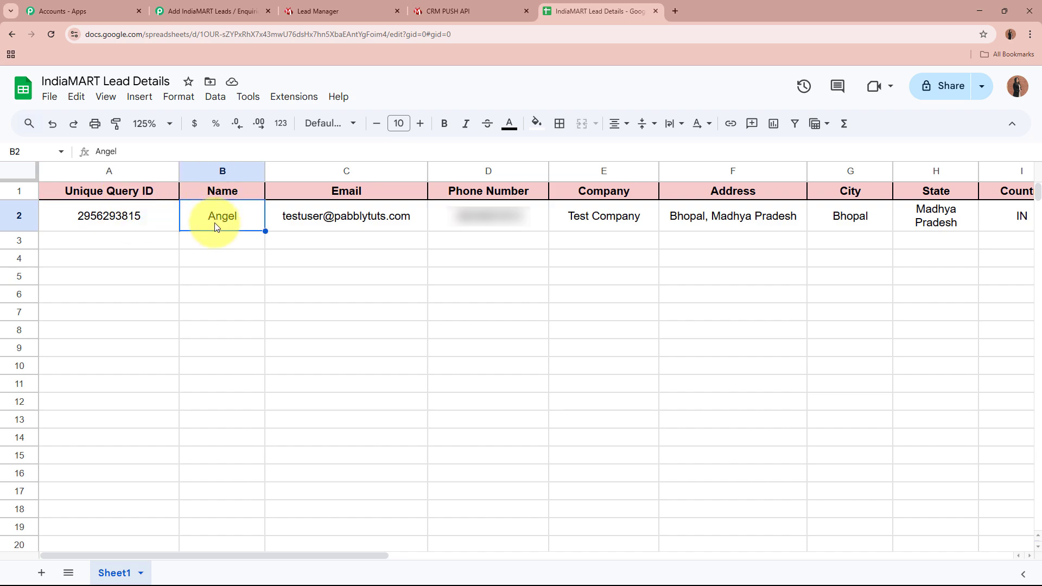
pyautogui.click(321, 213)
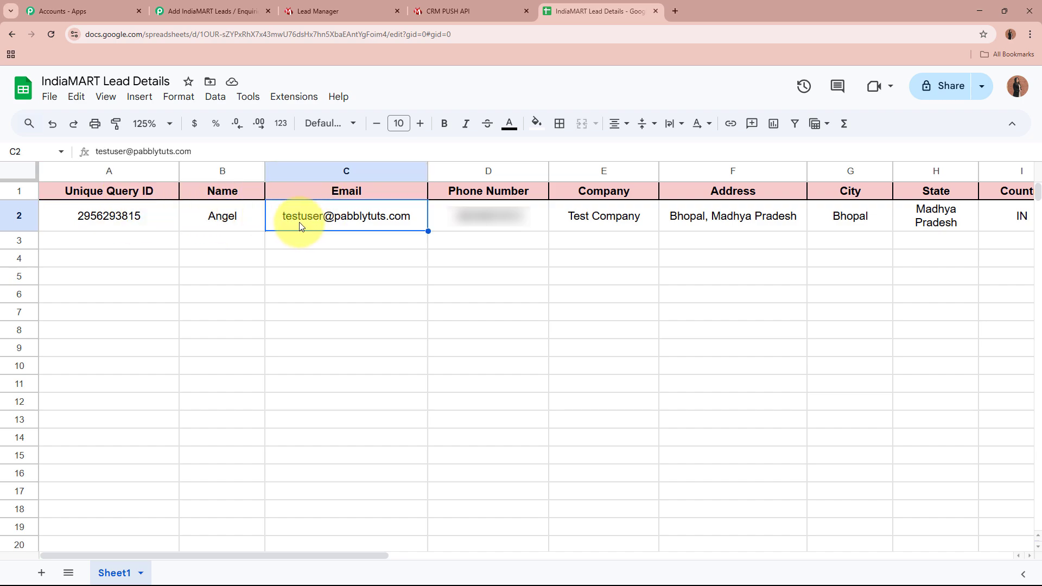
pyautogui.click(462, 222)
pyautogui.click(634, 217)
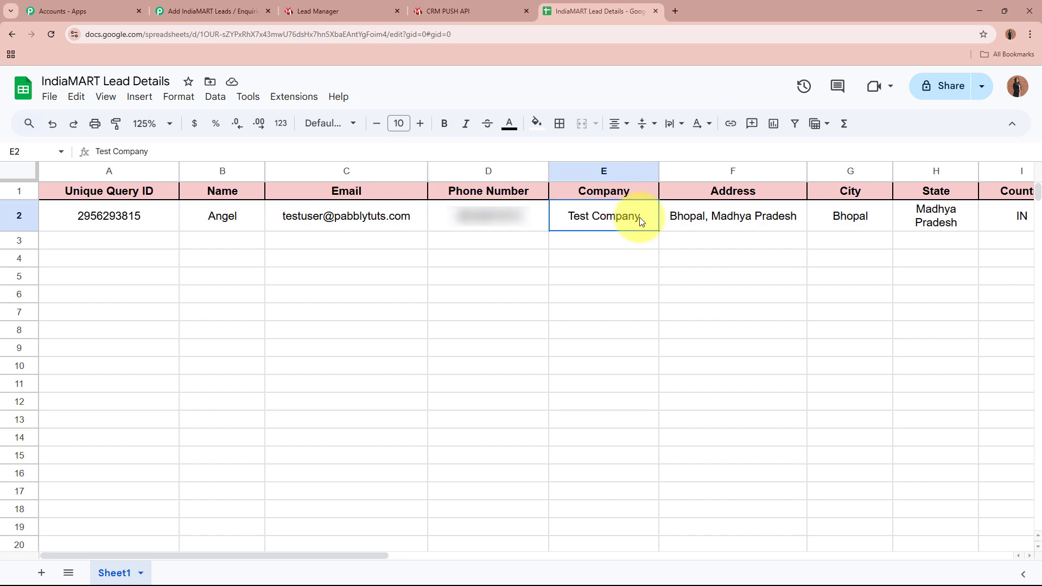
pyautogui.click(736, 209)
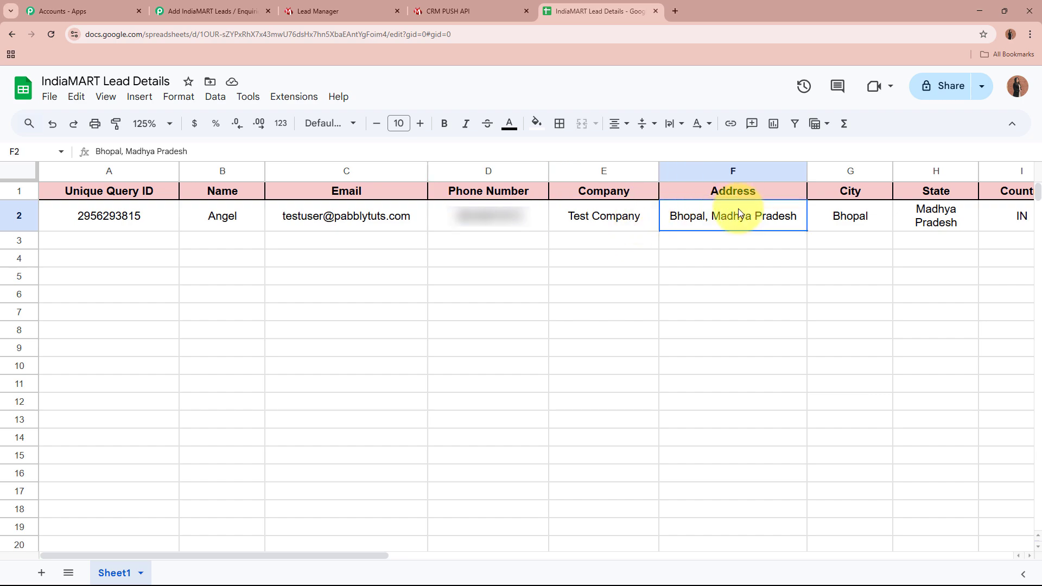
pyautogui.click(849, 220)
pyautogui.click(923, 227)
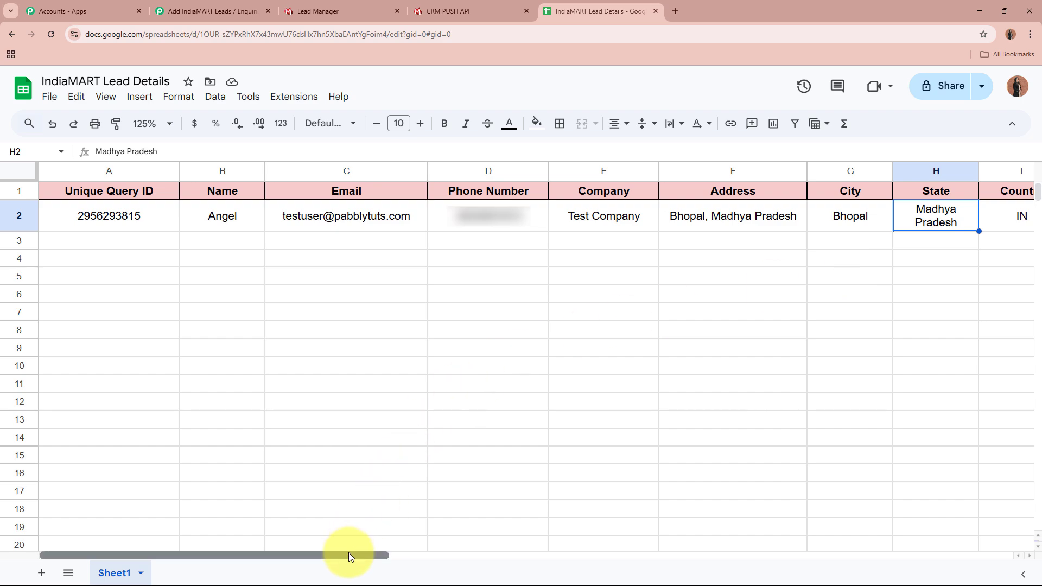
pyautogui.press('Right')
pyautogui.click(482, 216)
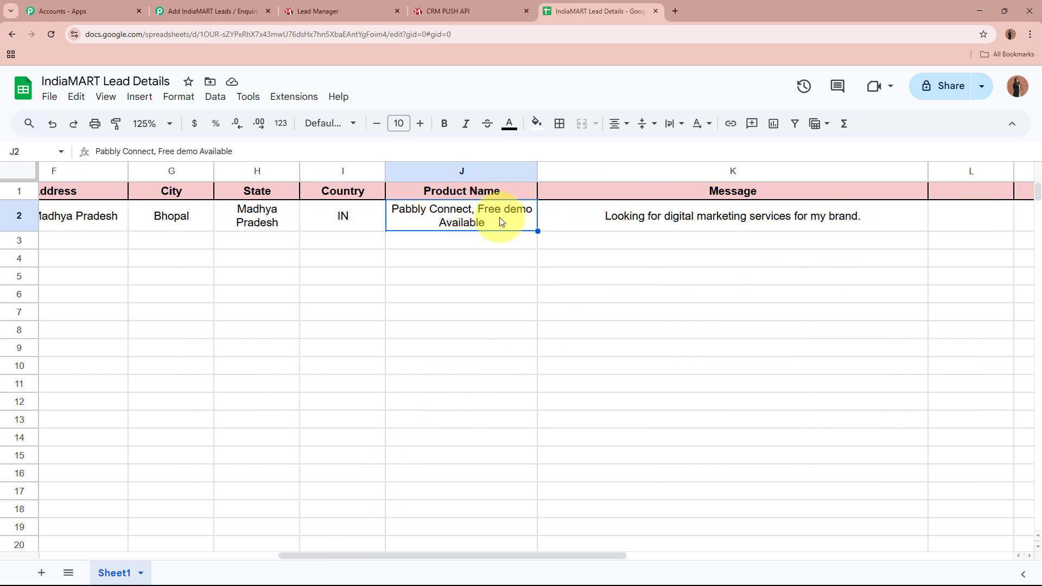
pyautogui.click(647, 210)
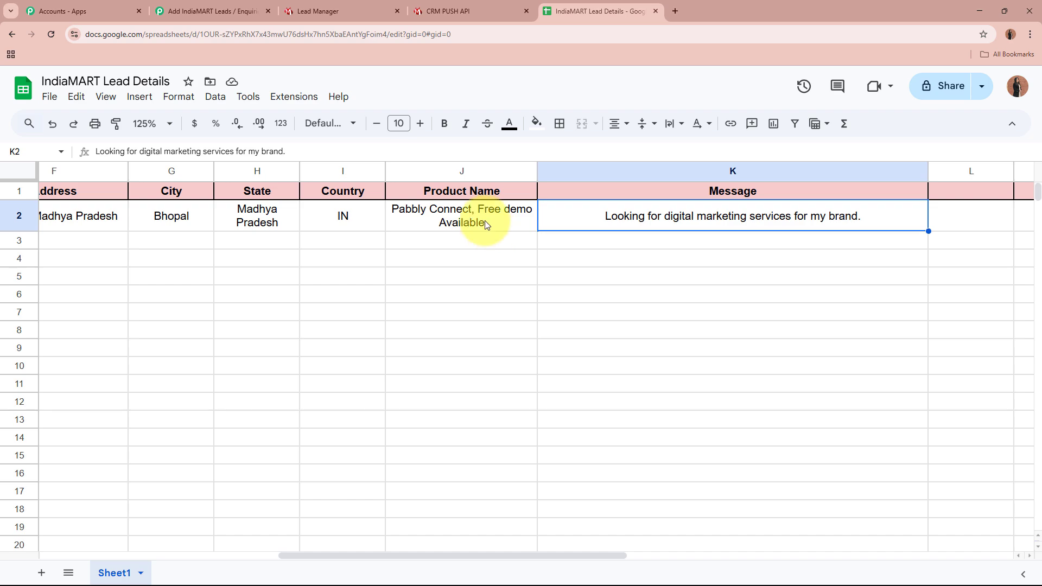
# Switch back to the Pabbly Connect workflow and review its IndiaMART trigger and Google Sheets action.
pyautogui.click(331, 10)
pyautogui.click(629, 10)
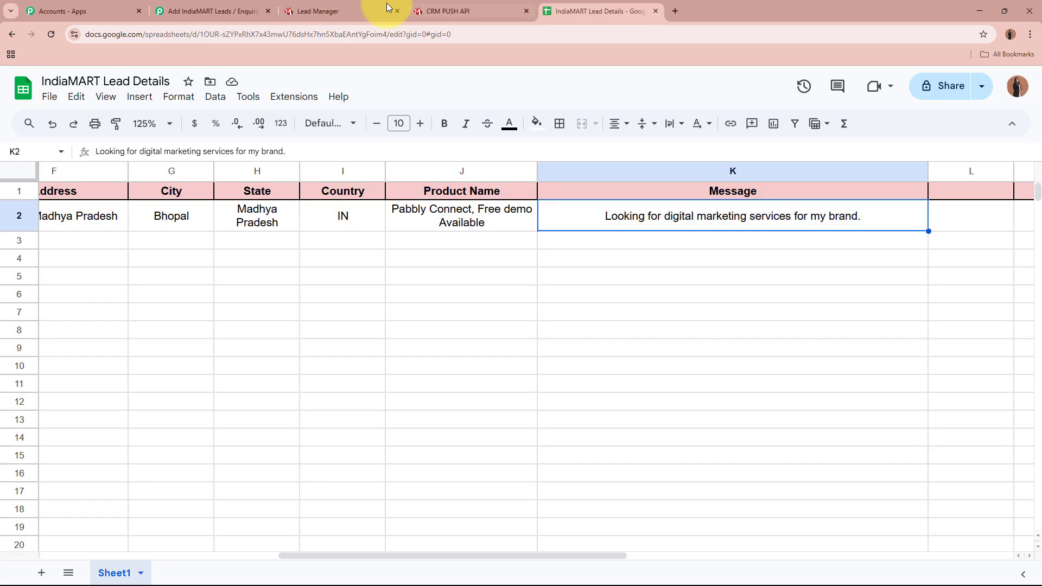
pyautogui.click(236, 7)
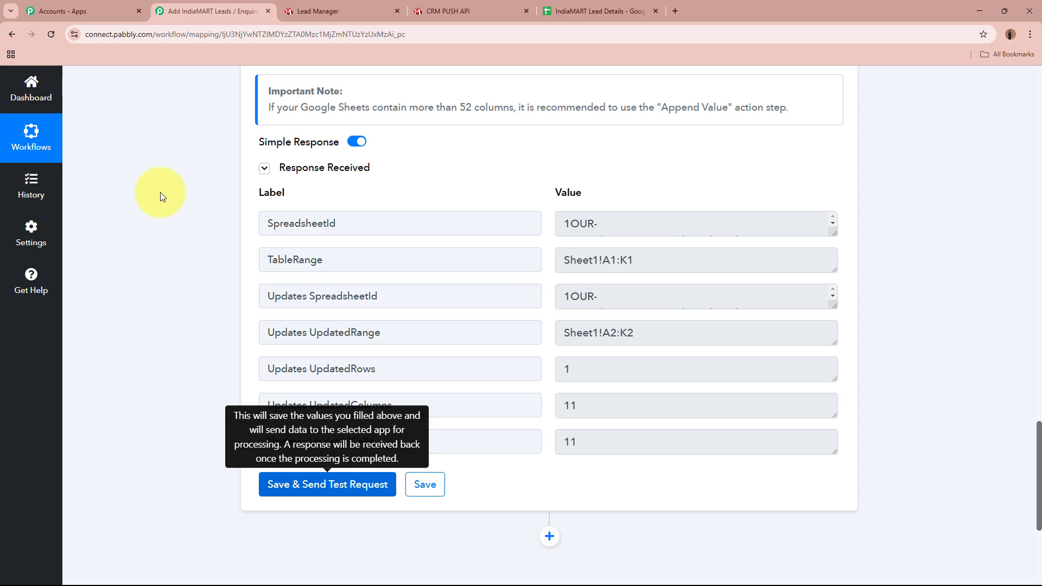
pyautogui.scroll(1, 160, 191)
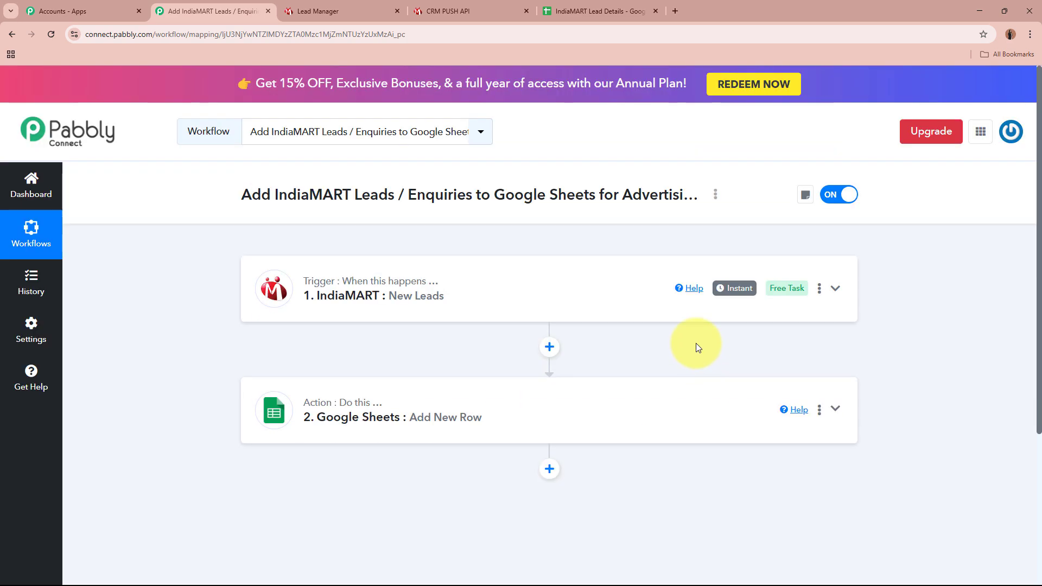